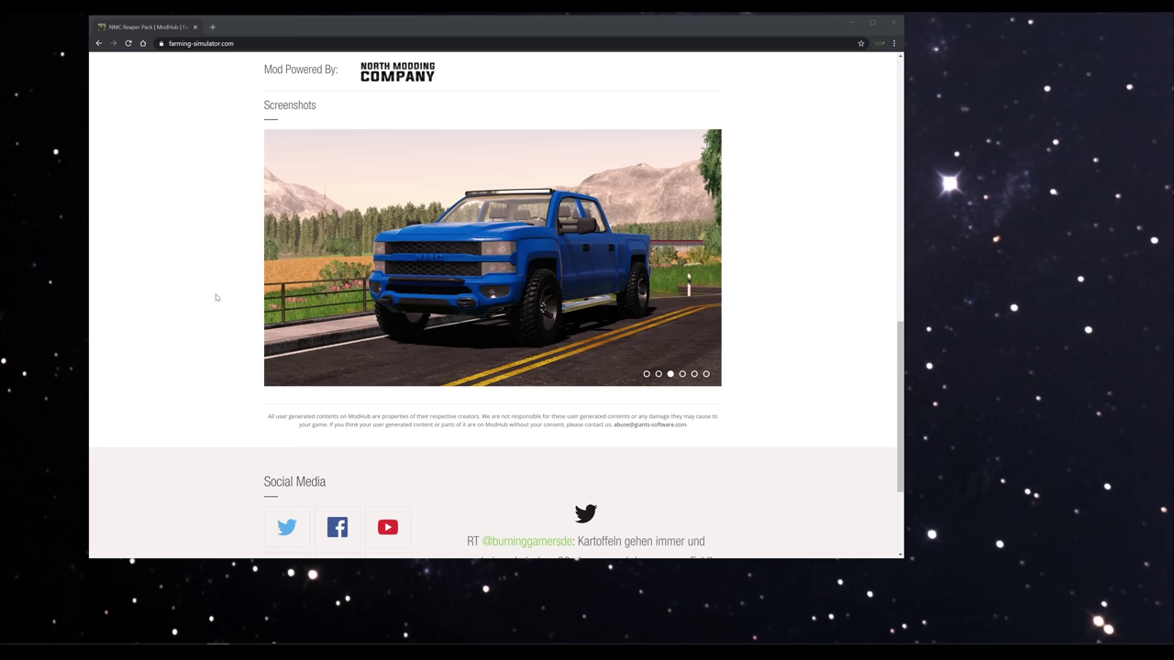
Scroll the NMC Reaper Pack ModHub page to review its changelog and screenshots.
{"action": "scroll", "coordinate": [618, 292], "scroll_direction": "up", "scroll_amount": 1}
{"action": "scroll", "coordinate": [615, 301], "scroll_direction": "up", "scroll_amount": 8}
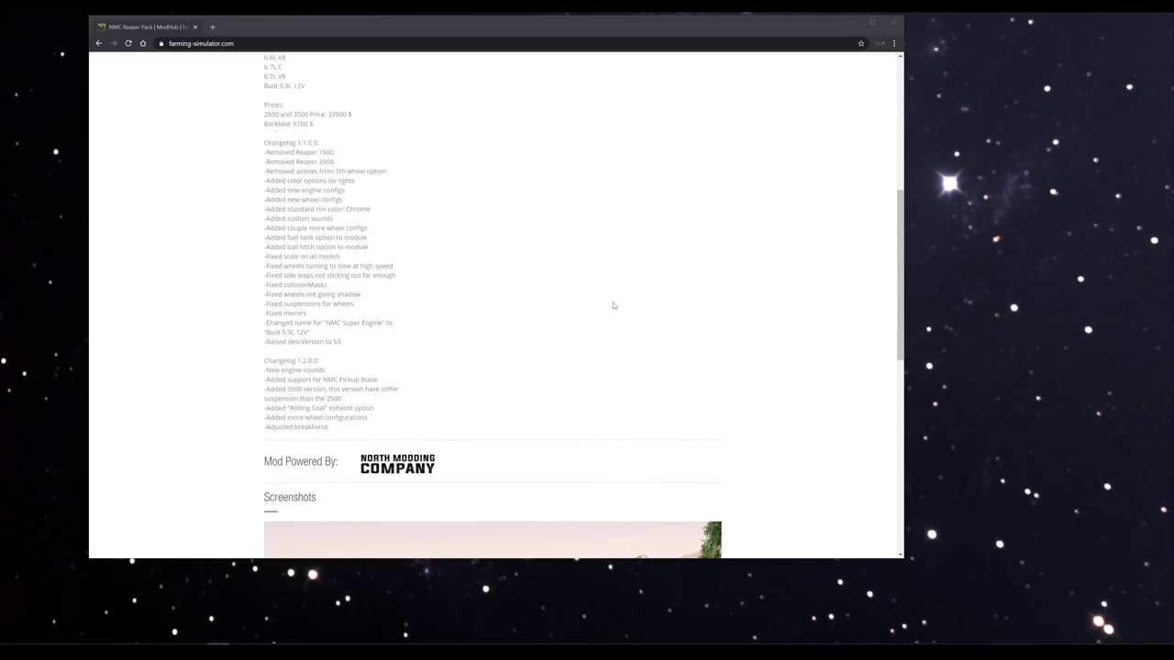
{"action": "scroll", "coordinate": [371, 362], "scroll_direction": "down", "scroll_amount": 4}
{"action": "scroll", "coordinate": [371, 362], "scroll_direction": "down", "scroll_amount": 3}
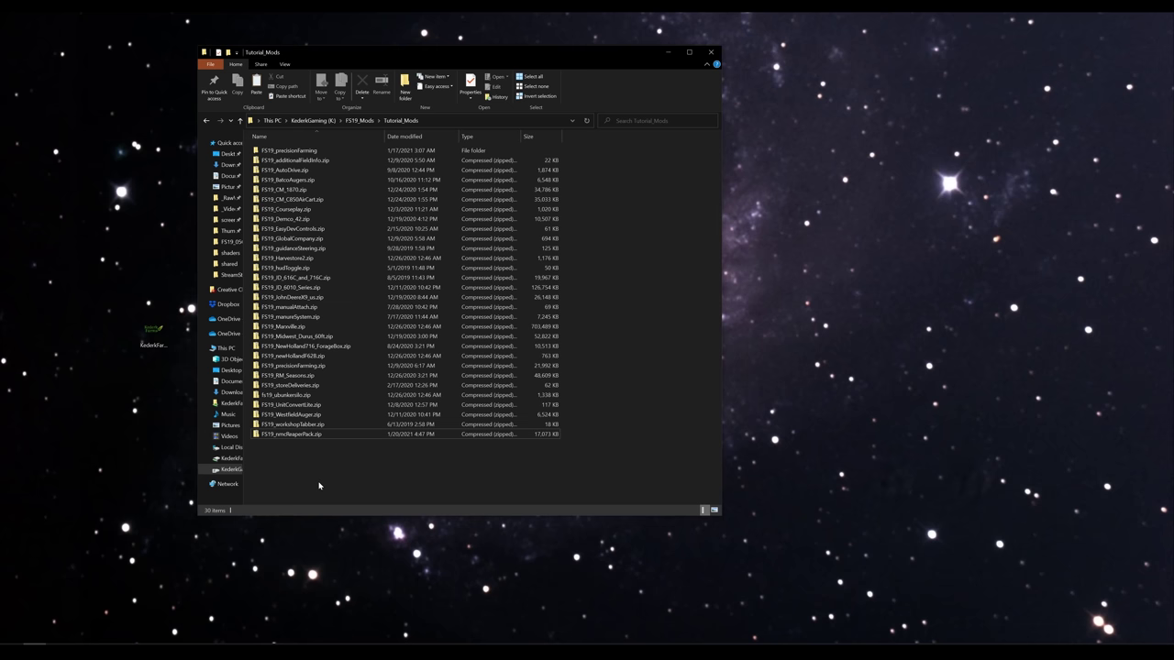
Extract FS19_nmcReaperPack.zip, delete the zip, and open the extracted FS19_nmcReaperPack folder.
{"action": "right_click", "coordinate": [291, 436]}
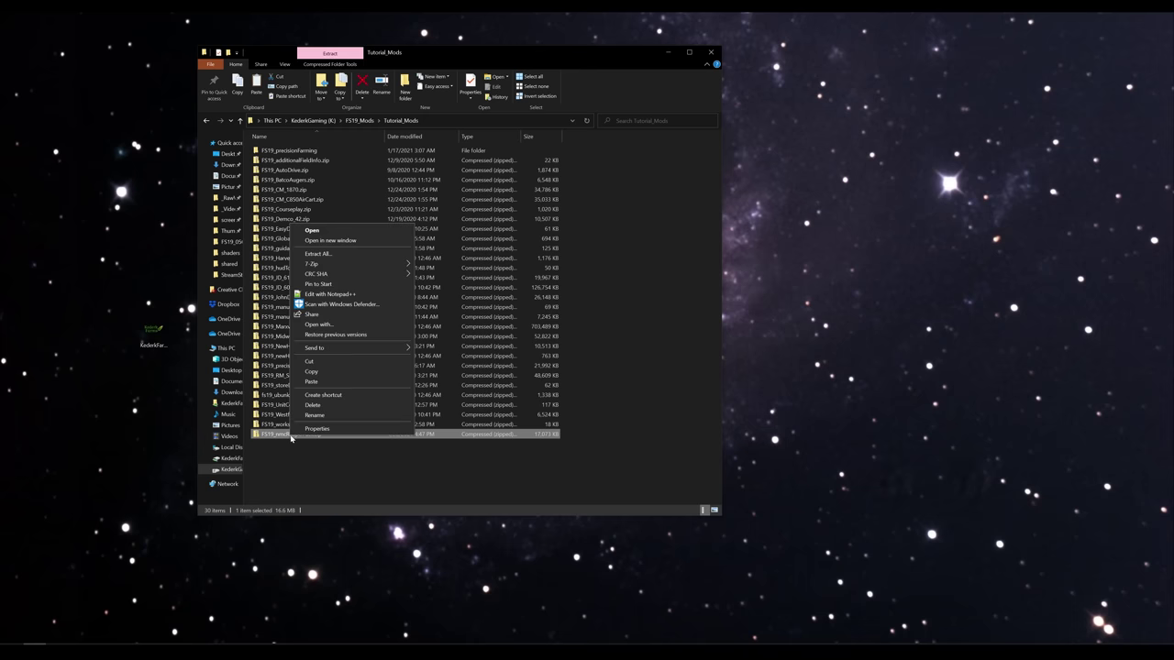
{"action": "left_click", "coordinate": [356, 254]}
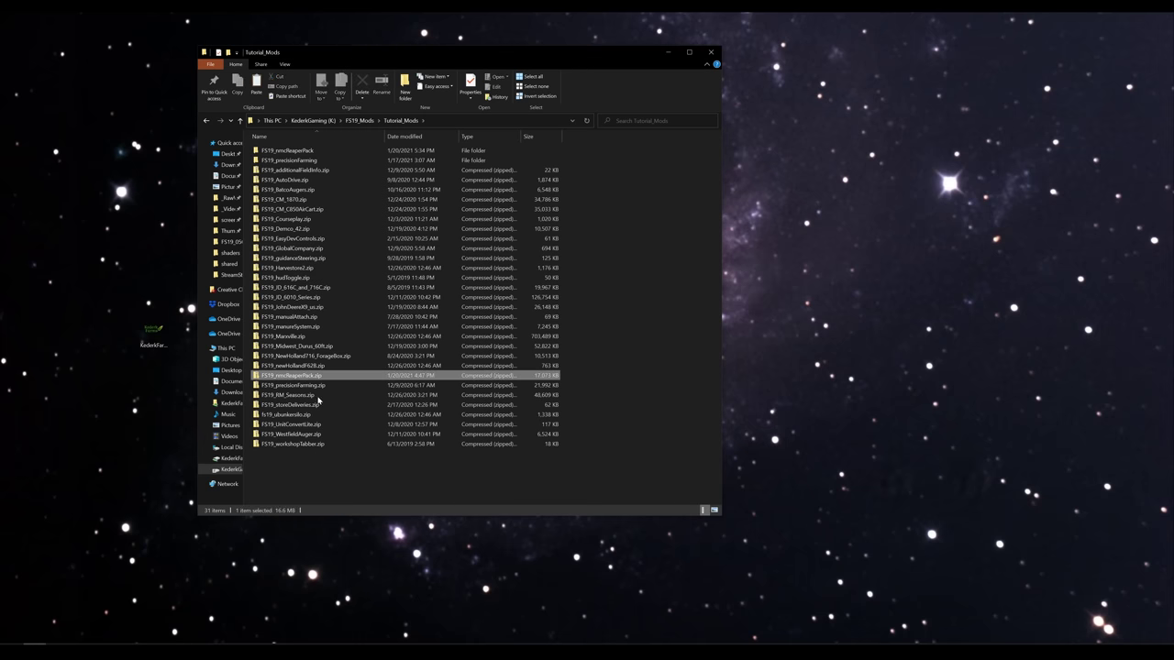
{"action": "key", "text": "Delete"}
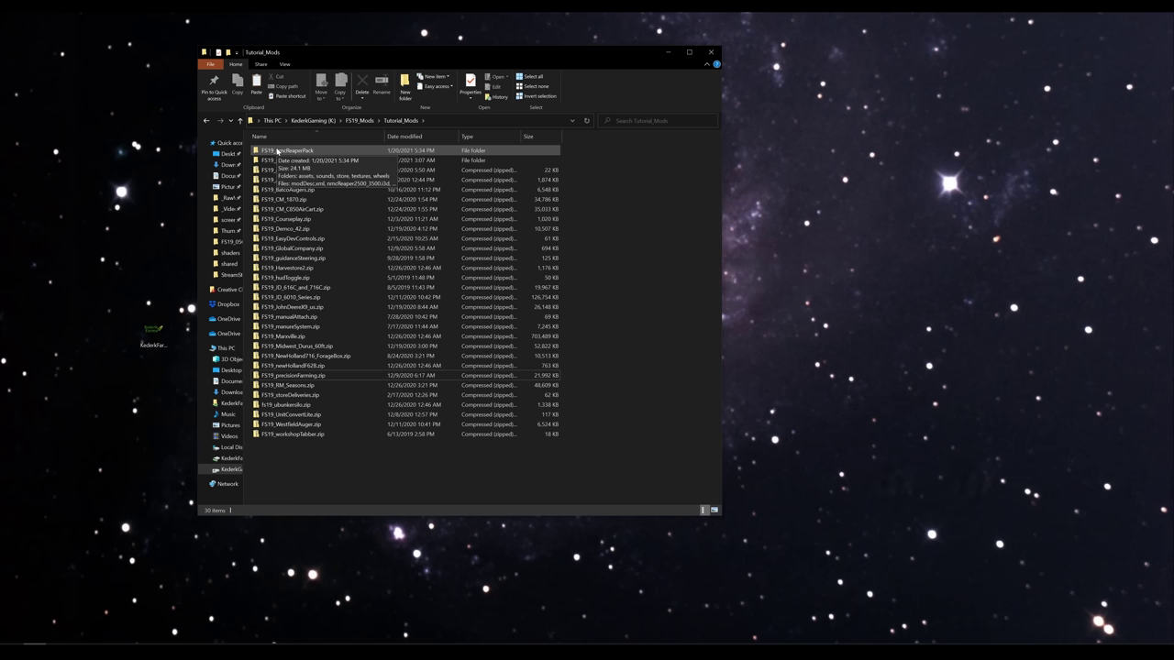
{"action": "double_click", "coordinate": [277, 151]}
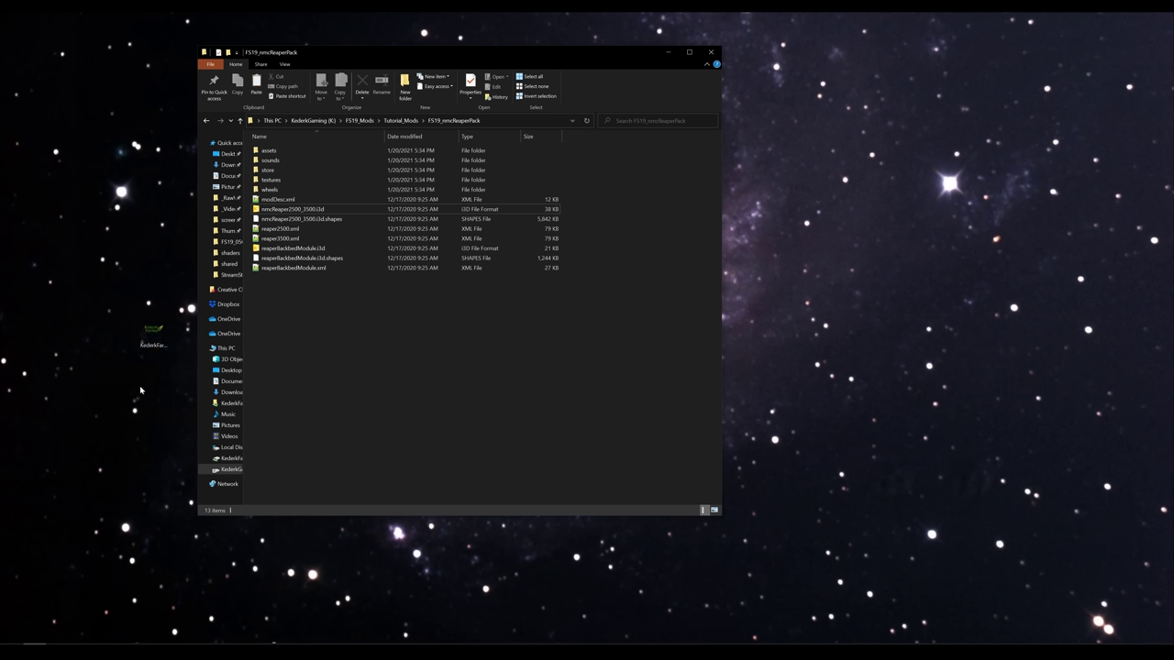
Copy the Kederk Farms logo PNG from the desktop into the mod's textures folder and check it.
{"action": "left_click", "coordinate": [153, 332]}
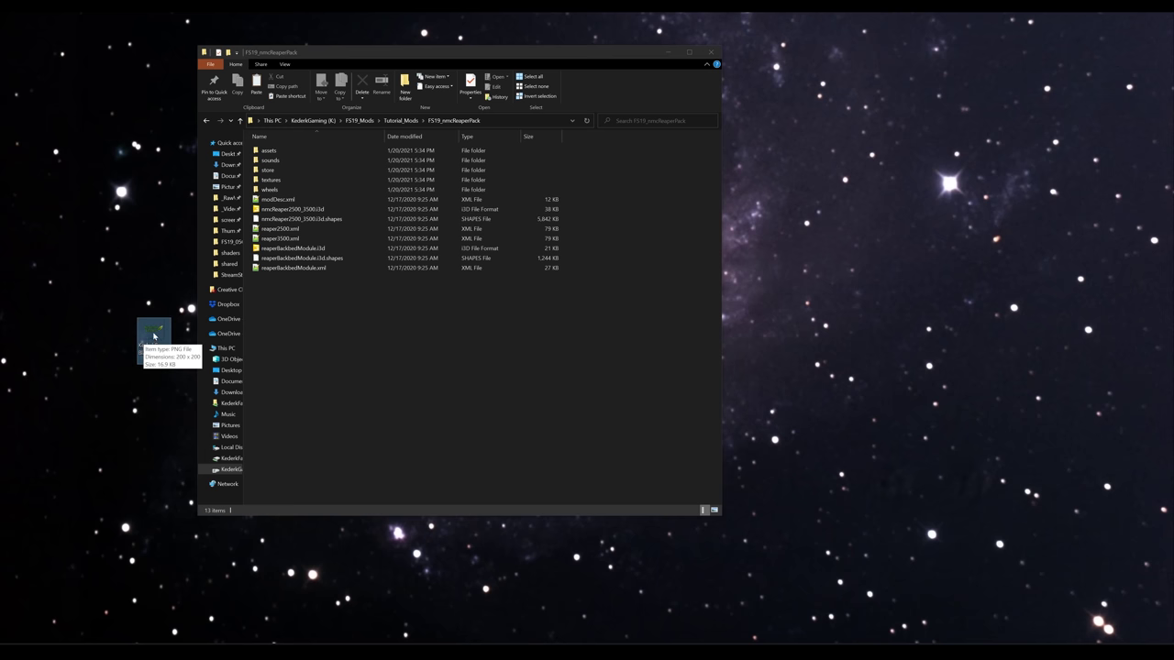
{"action": "left_click_drag", "start_coordinate": [153, 335], "coordinate": [281, 181]}
{"action": "double_click", "coordinate": [281, 181]}
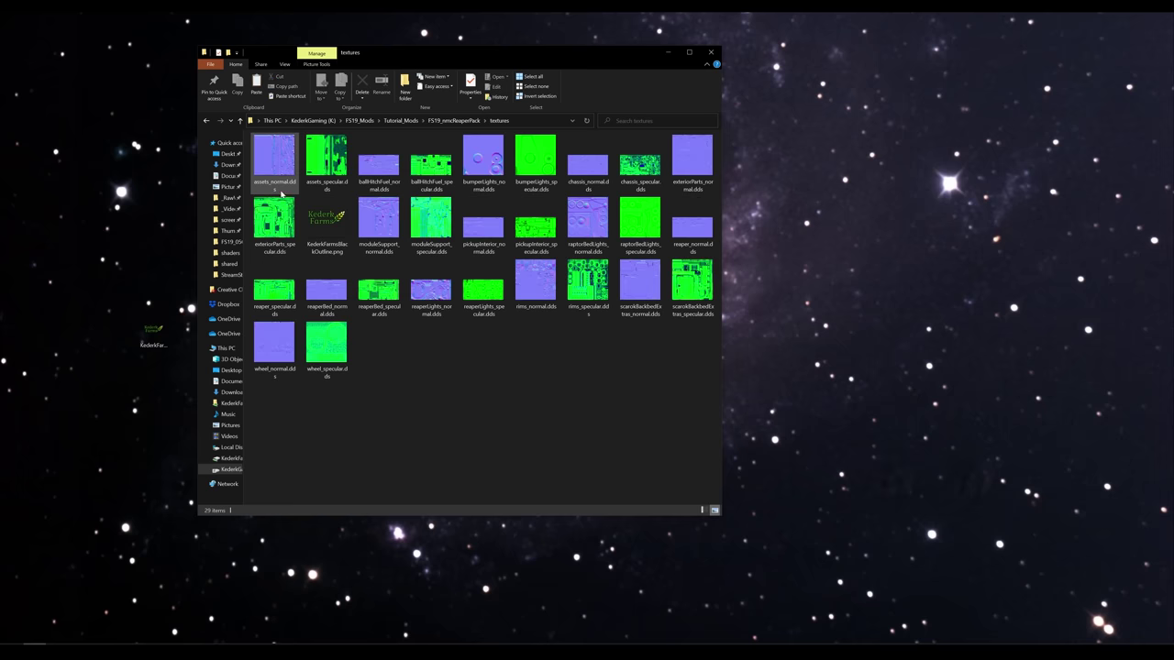
{"action": "left_click", "coordinate": [327, 225]}
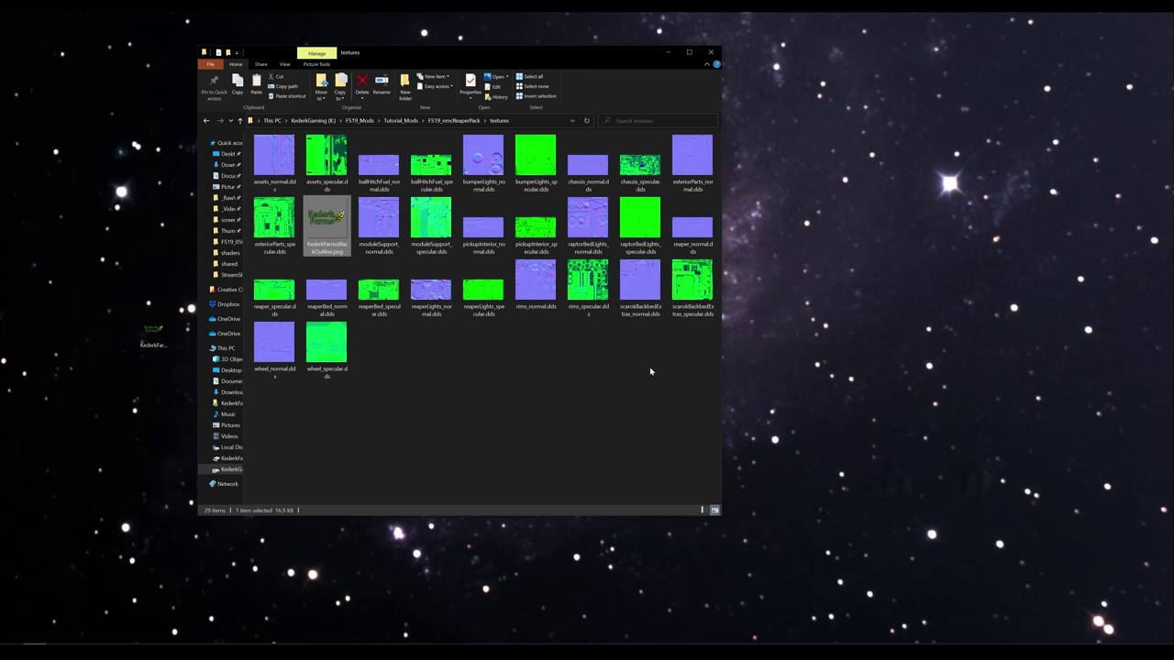
Return to FS19_nmcReaperPack and select the nmcReaper2500_3500.i3d truck scene.
{"action": "left_click", "coordinate": [453, 124]}
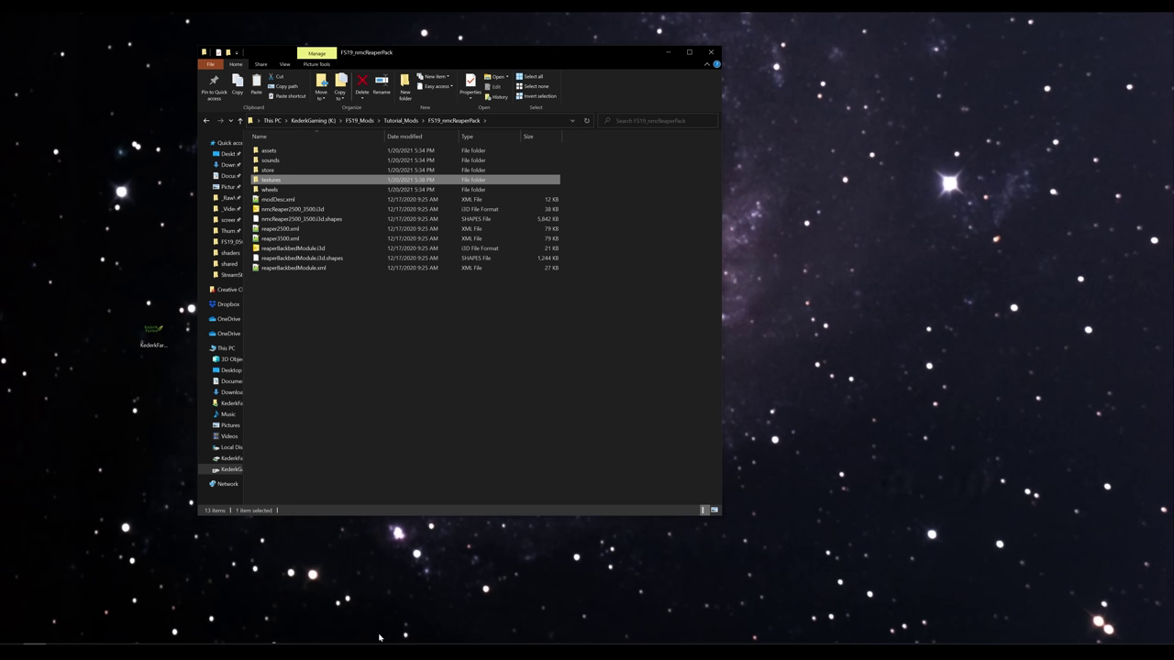
{"action": "left_click", "coordinate": [394, 303]}
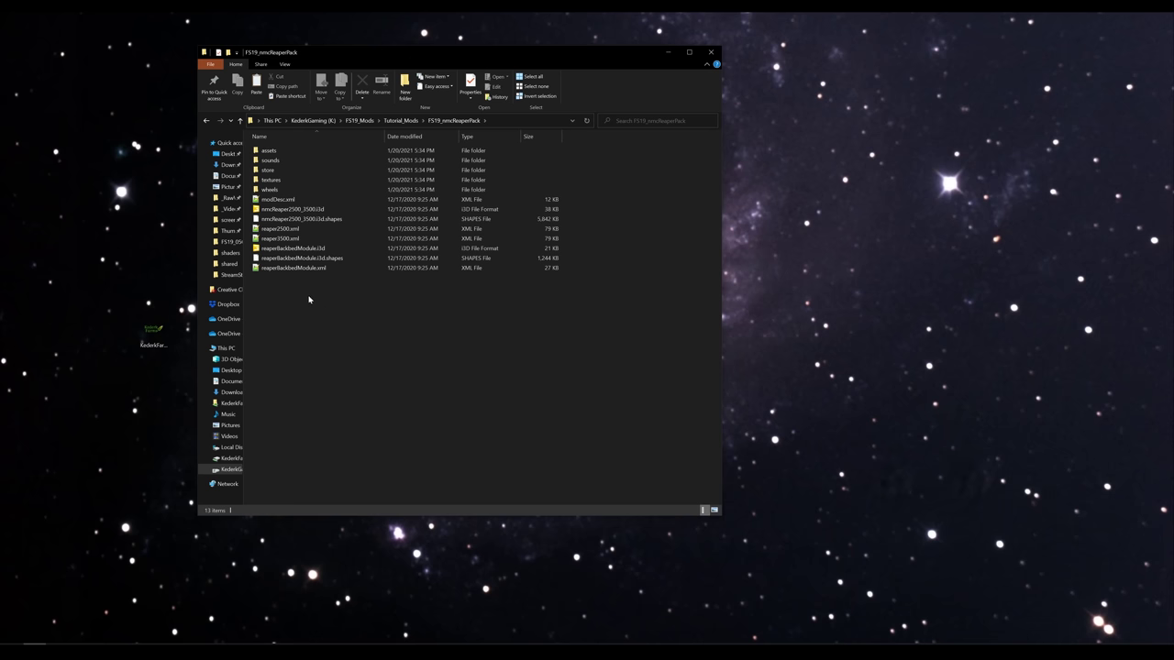
{"action": "left_click", "coordinate": [279, 211]}
{"action": "left_click", "coordinate": [291, 250]}
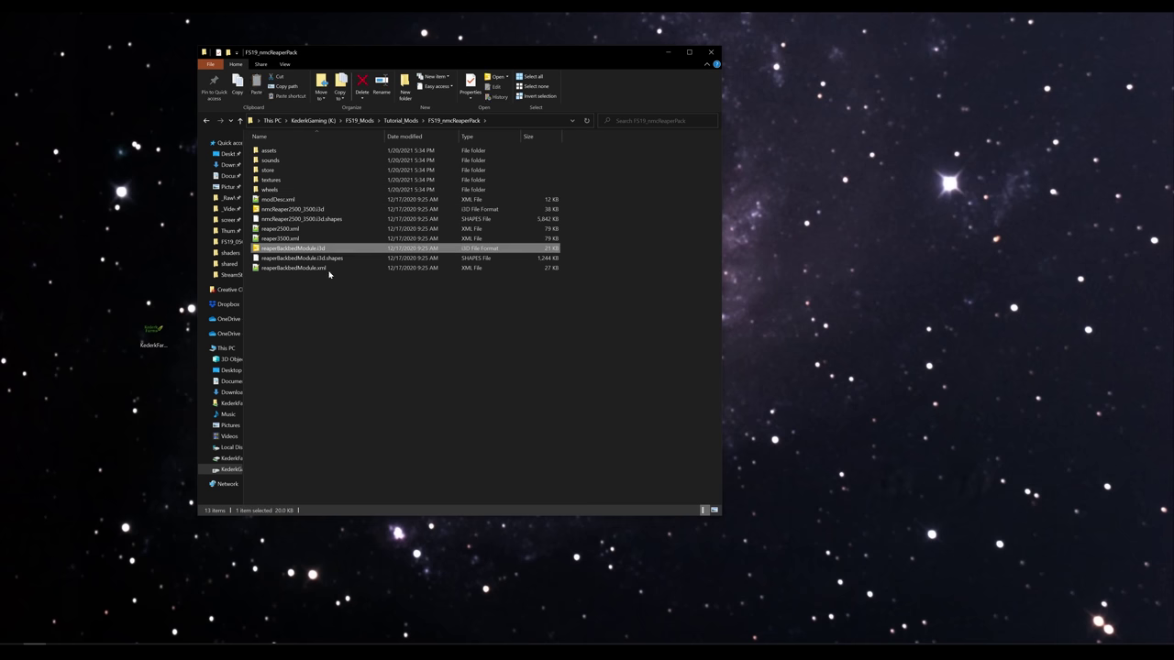
{"action": "left_click", "coordinate": [312, 210]}
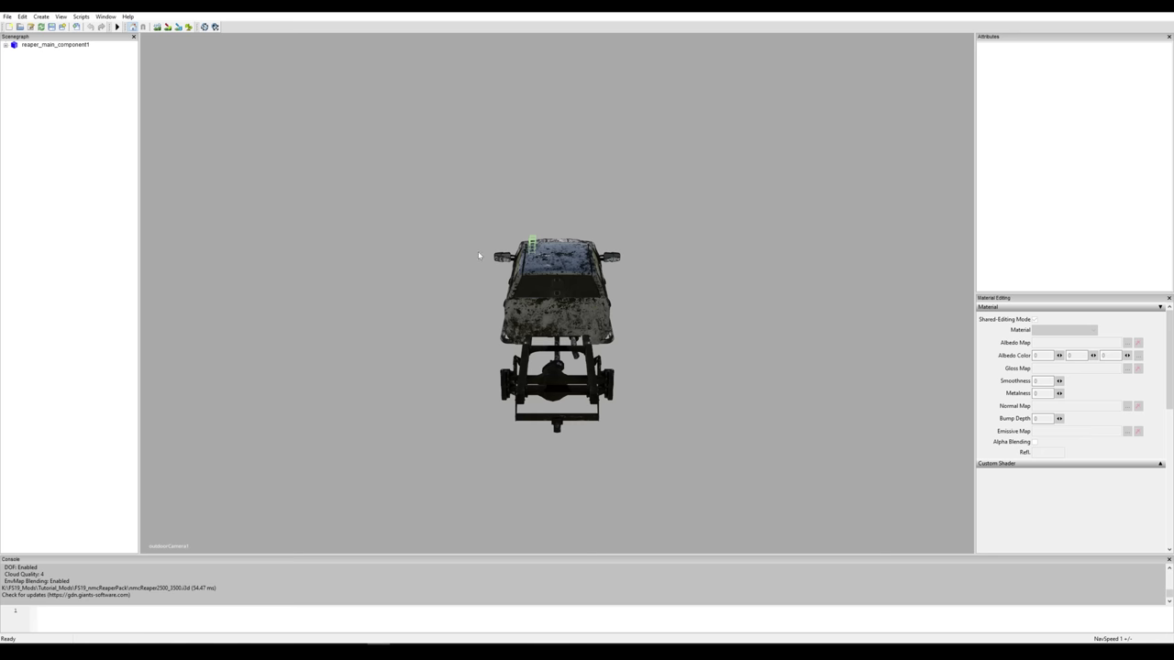
Orbit the viewport to a side view of the Reaper truck.
{"action": "middle_click_drag", "start_coordinate": [409, 310], "coordinate": [590, 305]}
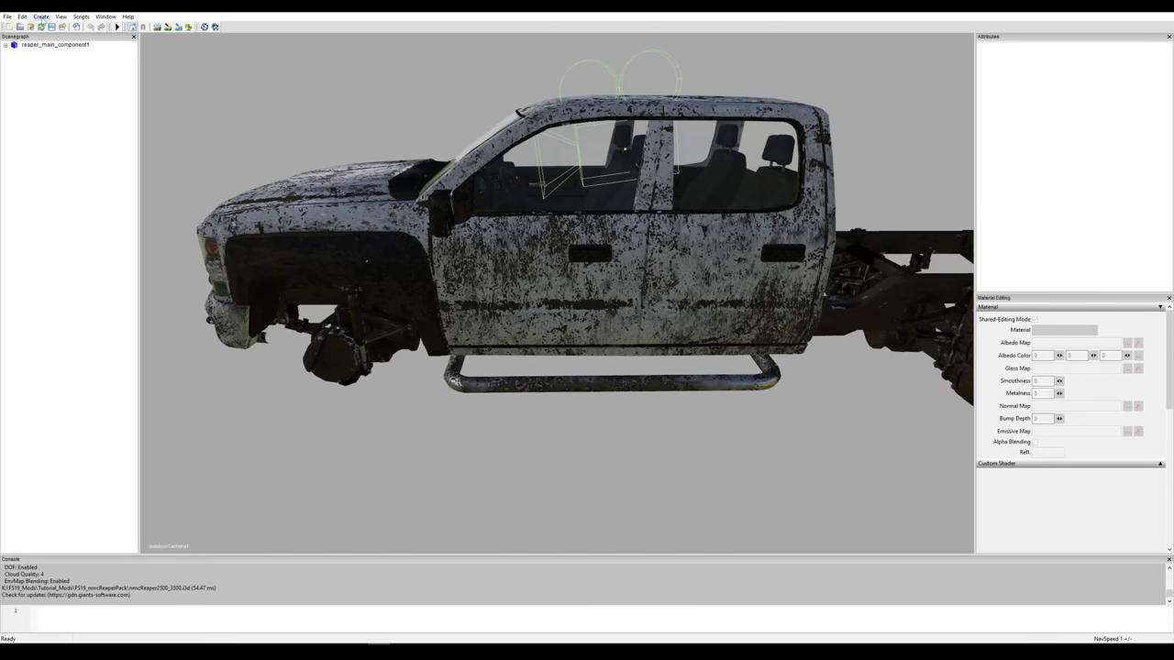
Create a Plane primitive from Create > Primitives and select the new plane node.
{"action": "left_click", "coordinate": [42, 18]}
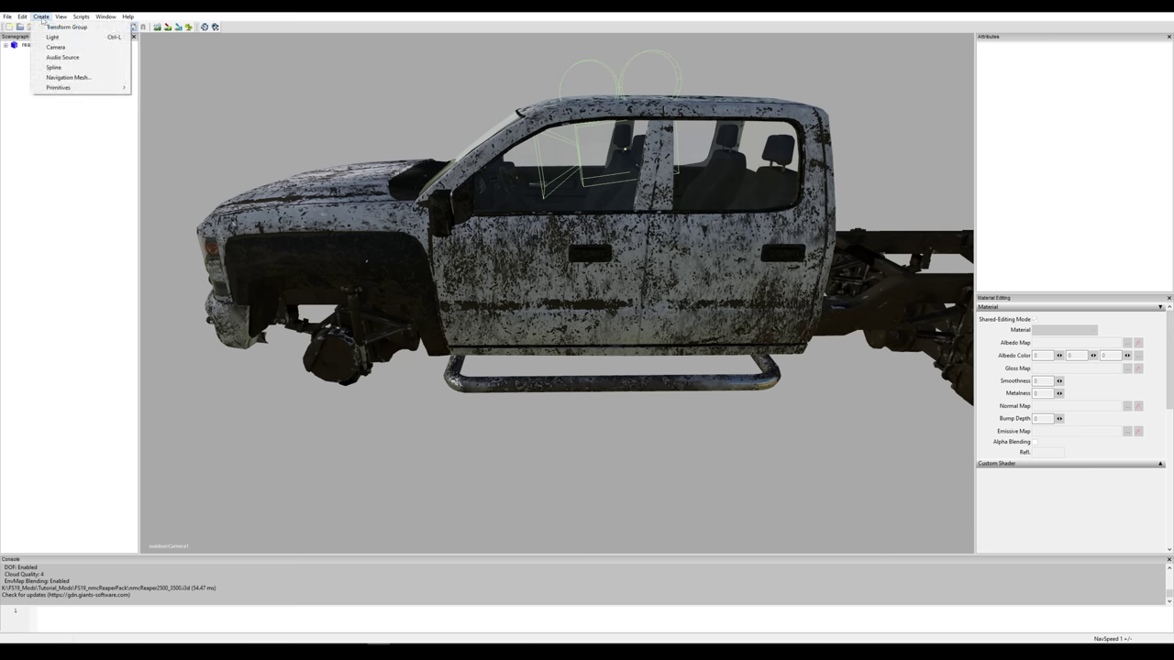
{"action": "mouse_move", "coordinate": [123, 88]}
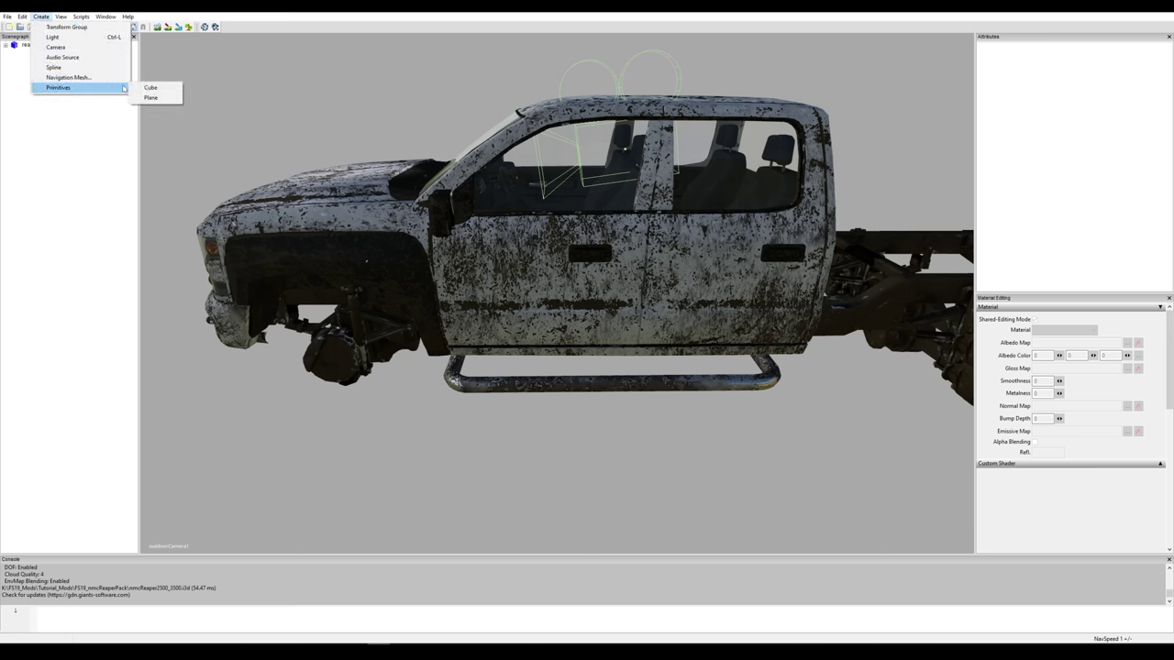
{"action": "left_click", "coordinate": [151, 97]}
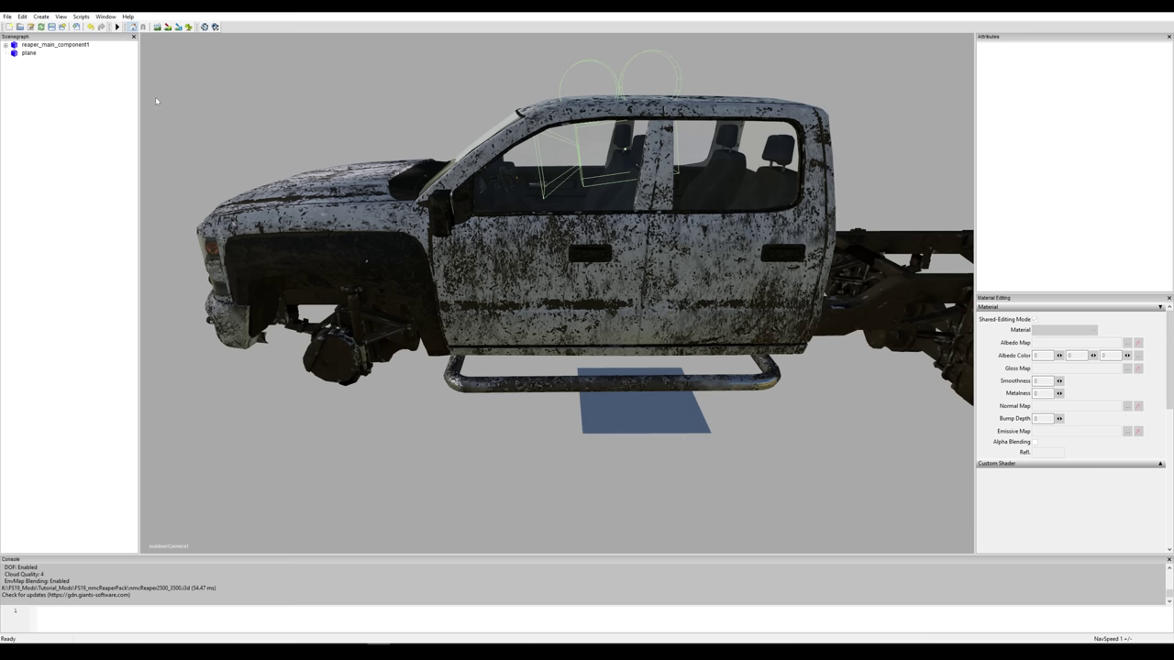
{"action": "left_click", "coordinate": [29, 53]}
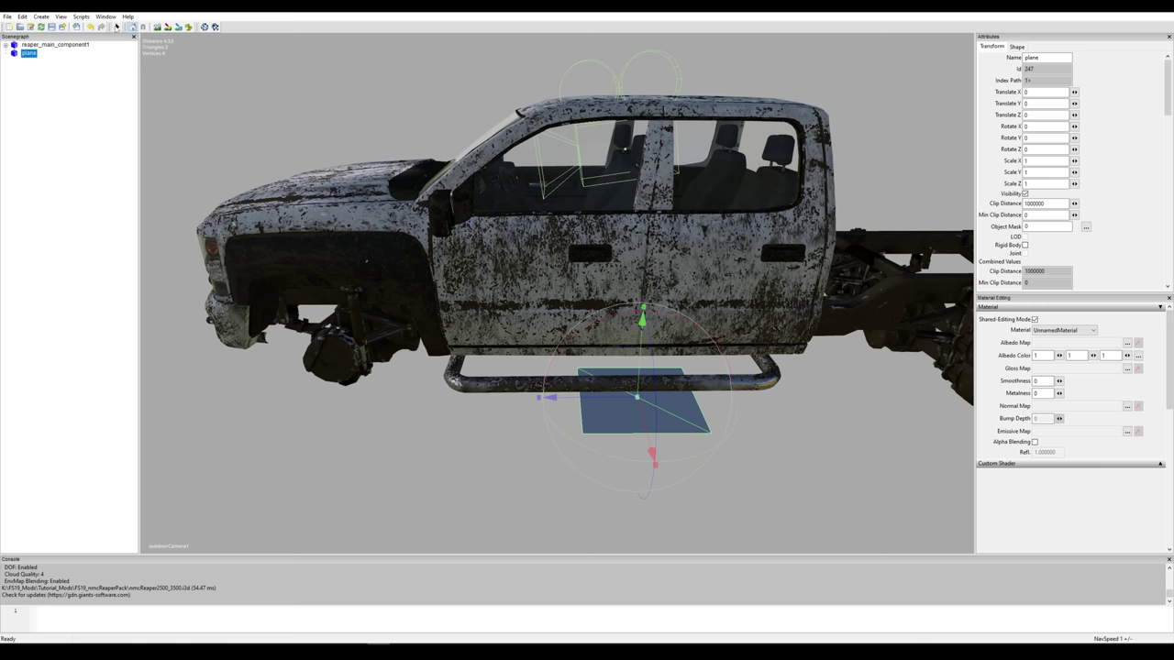
Open the Diffuse Map Texture Viewer from the plane's Albedo Map in Material Editing.
{"action": "left_click", "coordinate": [104, 16]}
{"action": "left_click", "coordinate": [1127, 344]}
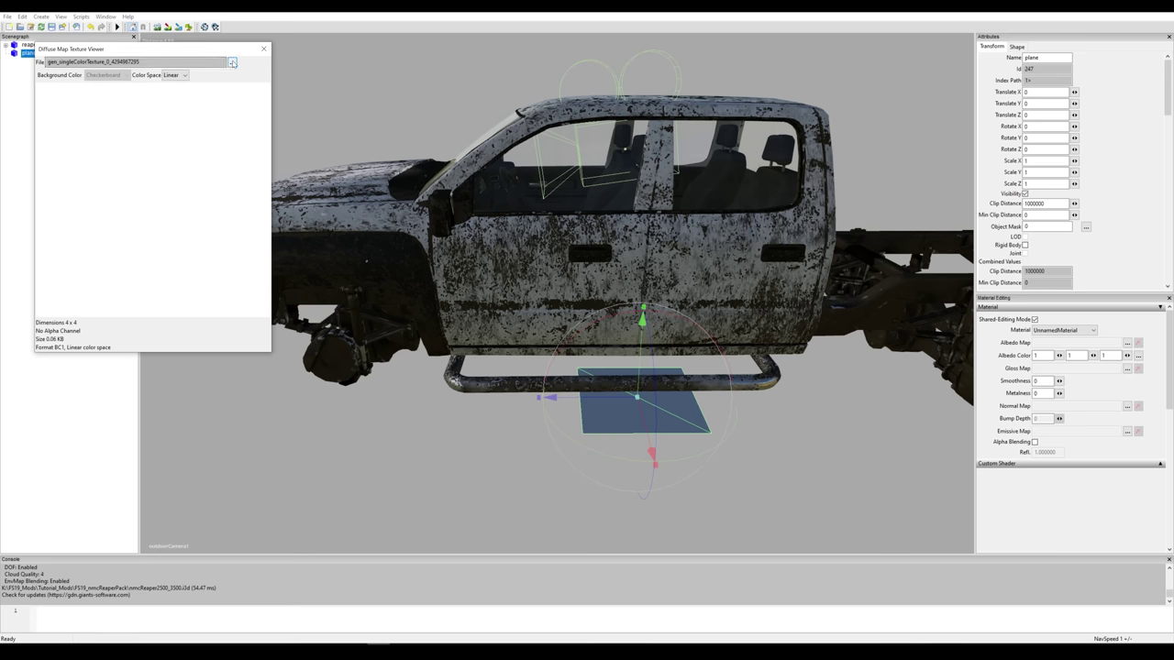
Choose KederkFarmsBlackOutline.png from FS19_nmcReaperPack > textures as the diffuse texture file.
{"action": "left_click", "coordinate": [233, 64]}
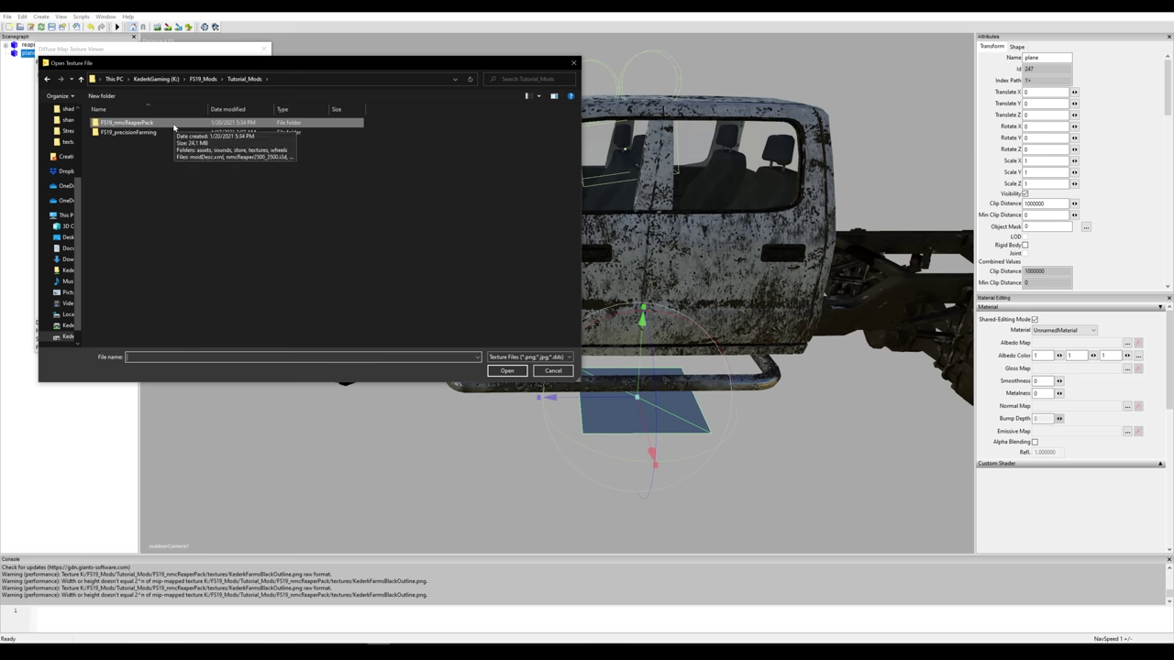
{"action": "double_click", "coordinate": [175, 127]}
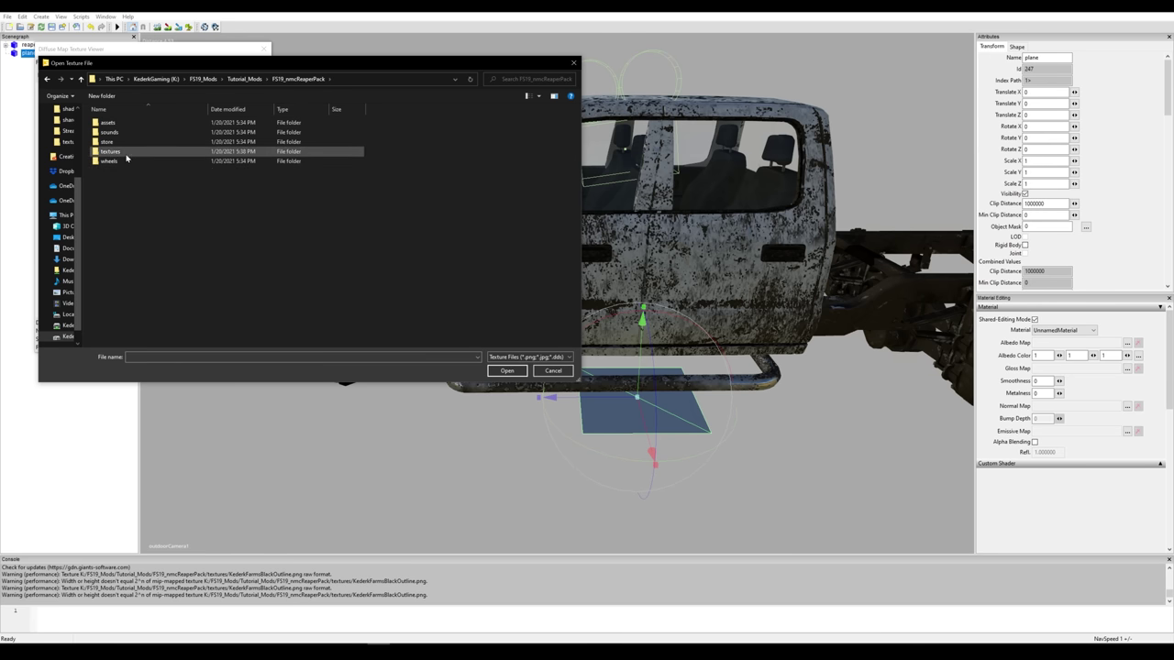
{"action": "double_click", "coordinate": [126, 152]}
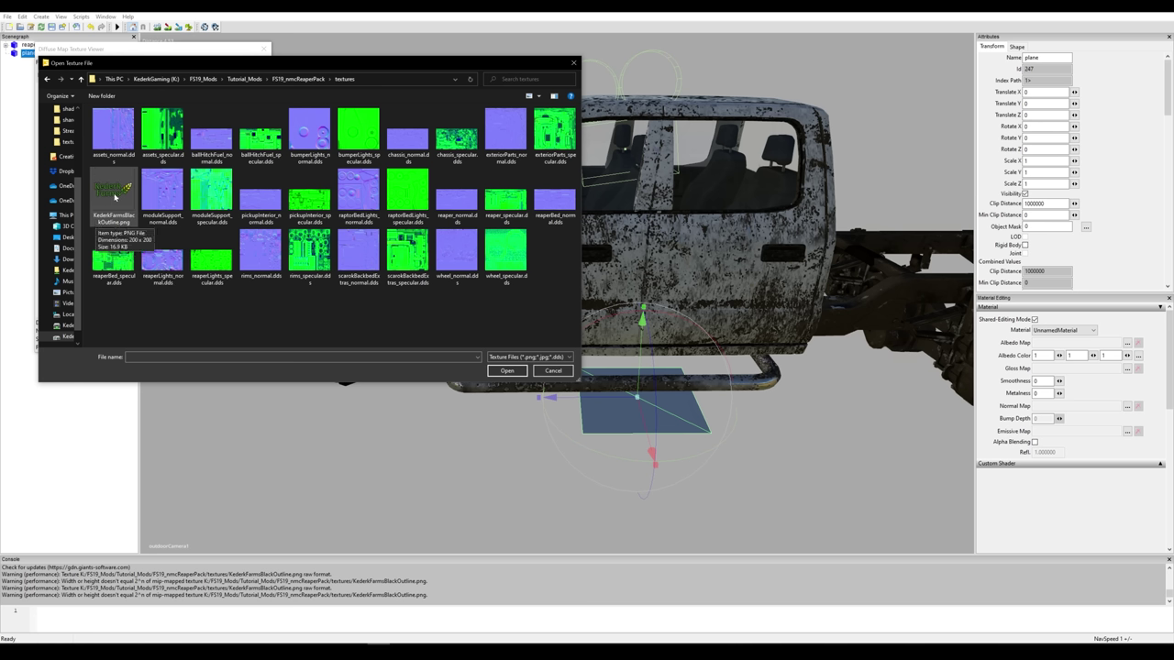
{"action": "double_click", "coordinate": [114, 197]}
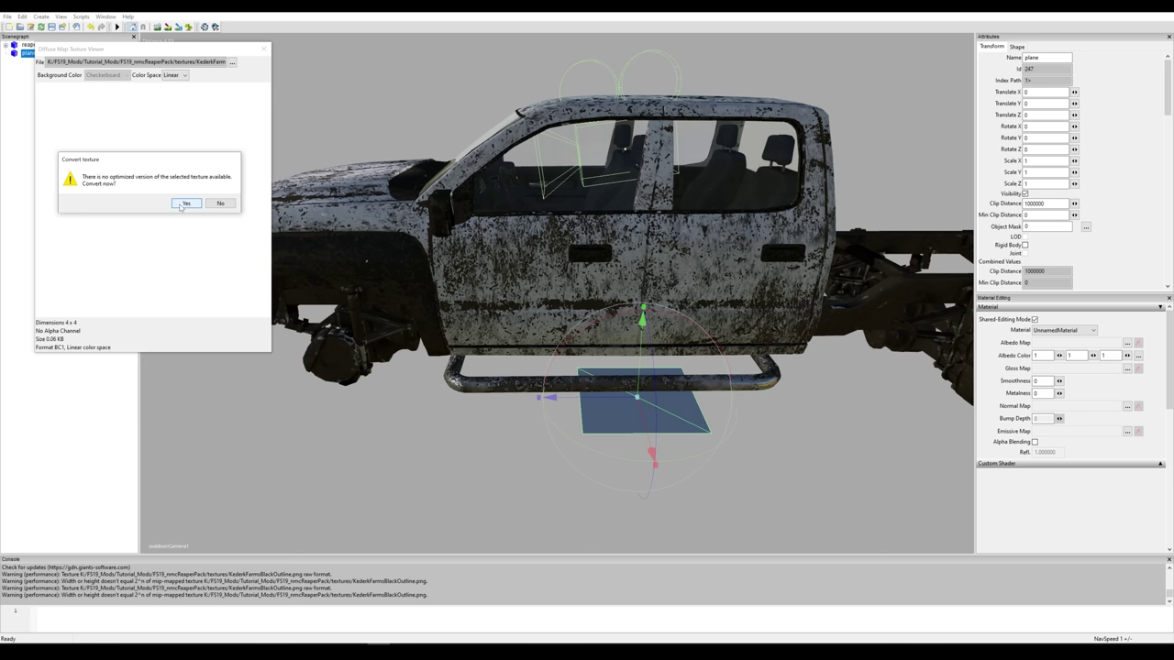
Accept converting the logo texture and close the Diffuse Map Texture Viewer.
{"action": "left_click", "coordinate": [183, 204]}
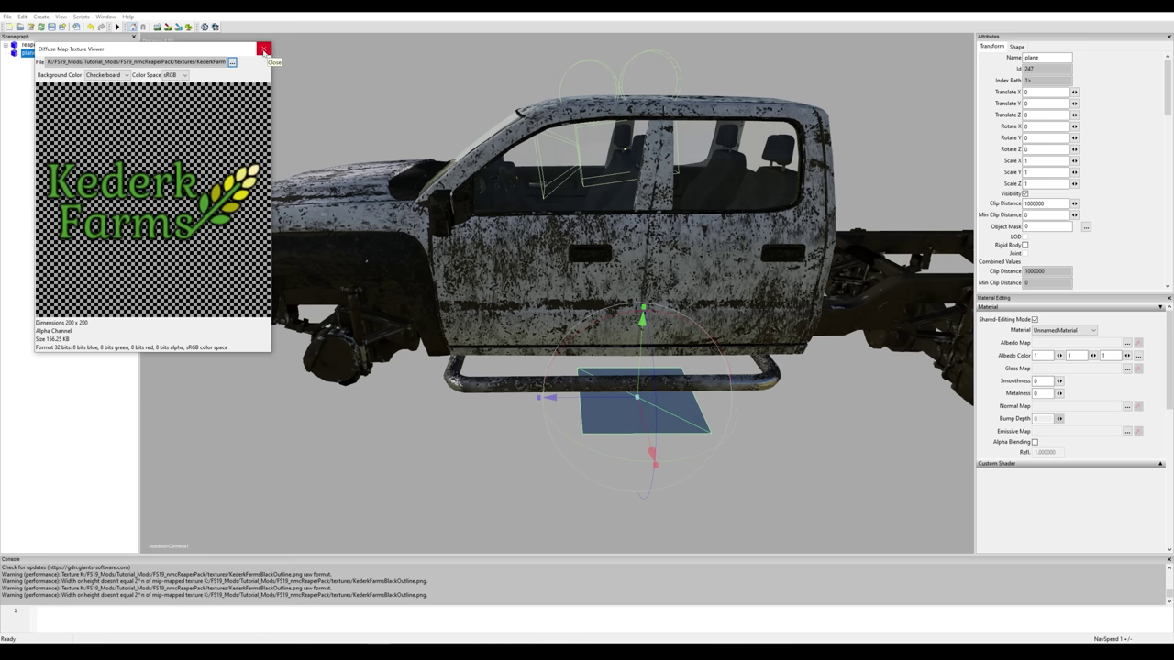
{"action": "left_click", "coordinate": [264, 49]}
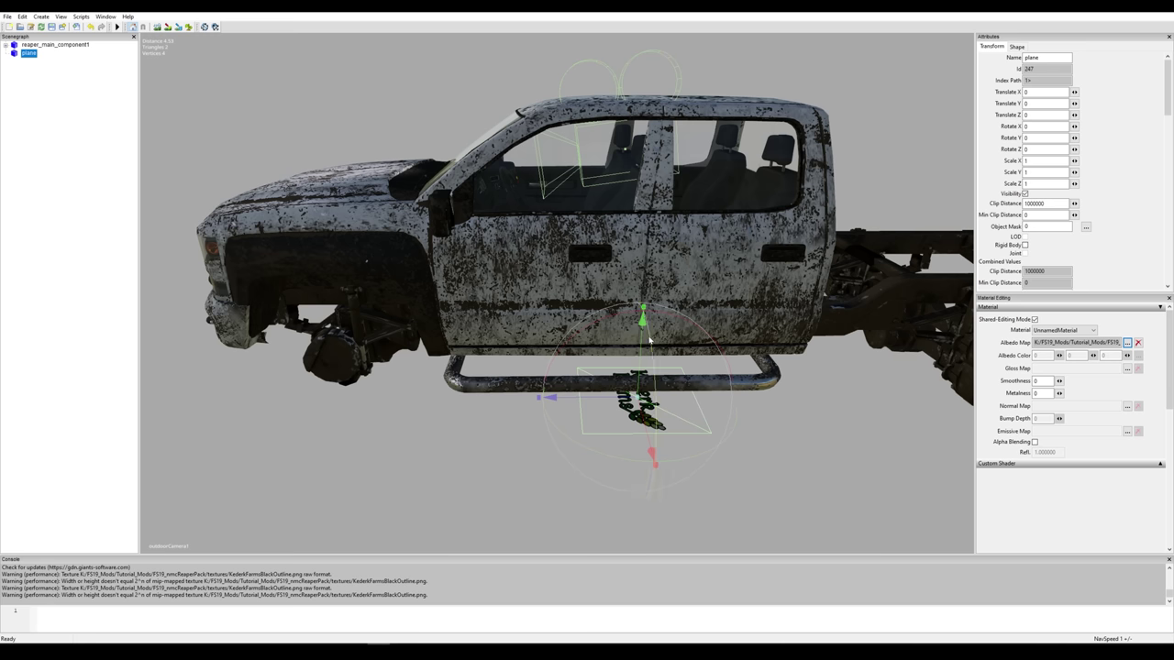
Roughly move and rotate the logo plane beside the truck's door using the gizmos.
{"action": "left_click_drag", "start_coordinate": [642, 320], "coordinate": [623, 219]}
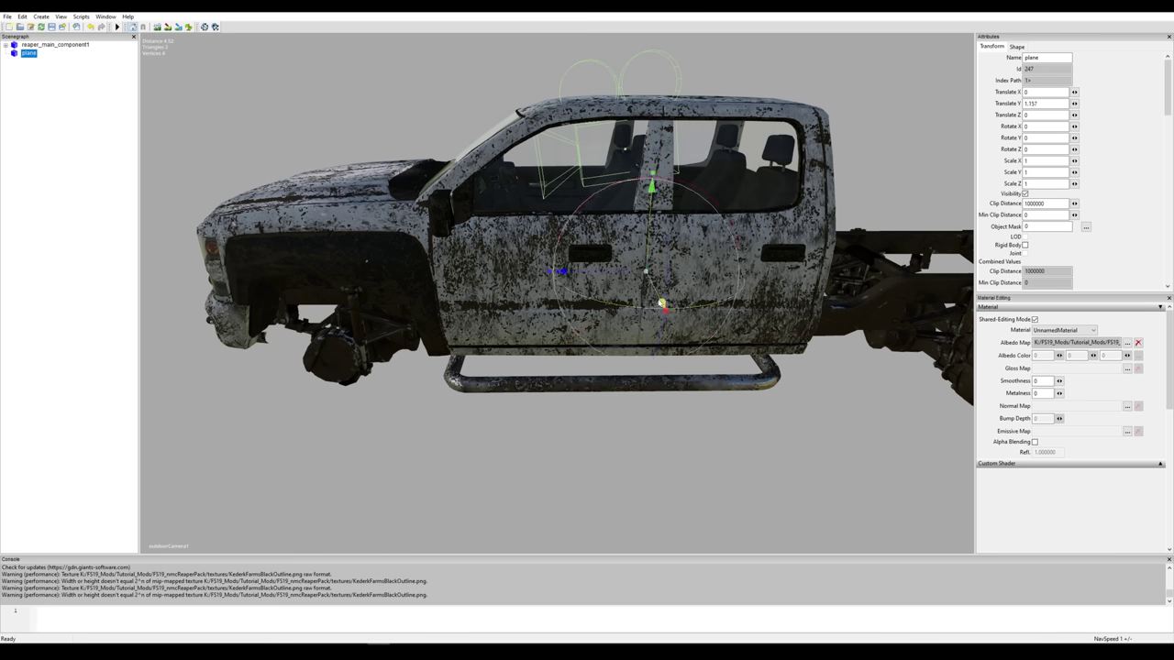
{"action": "left_click_drag", "start_coordinate": [659, 308], "coordinate": [701, 462]}
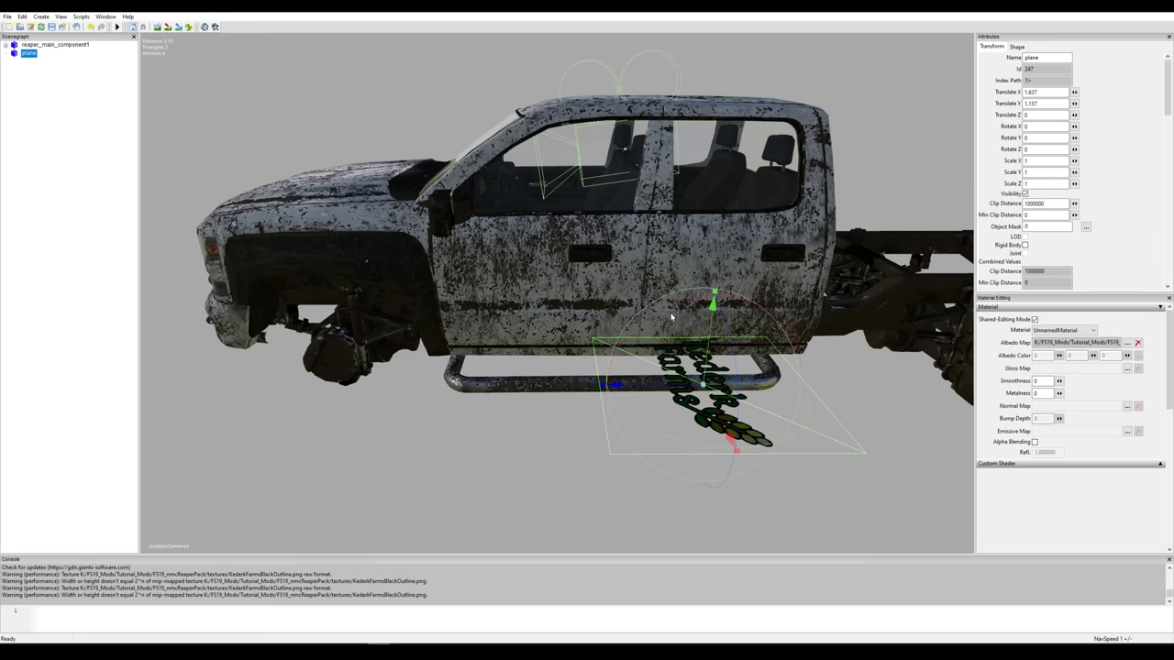
{"action": "middle_click_drag", "start_coordinate": [618, 463], "coordinate": [546, 372]}
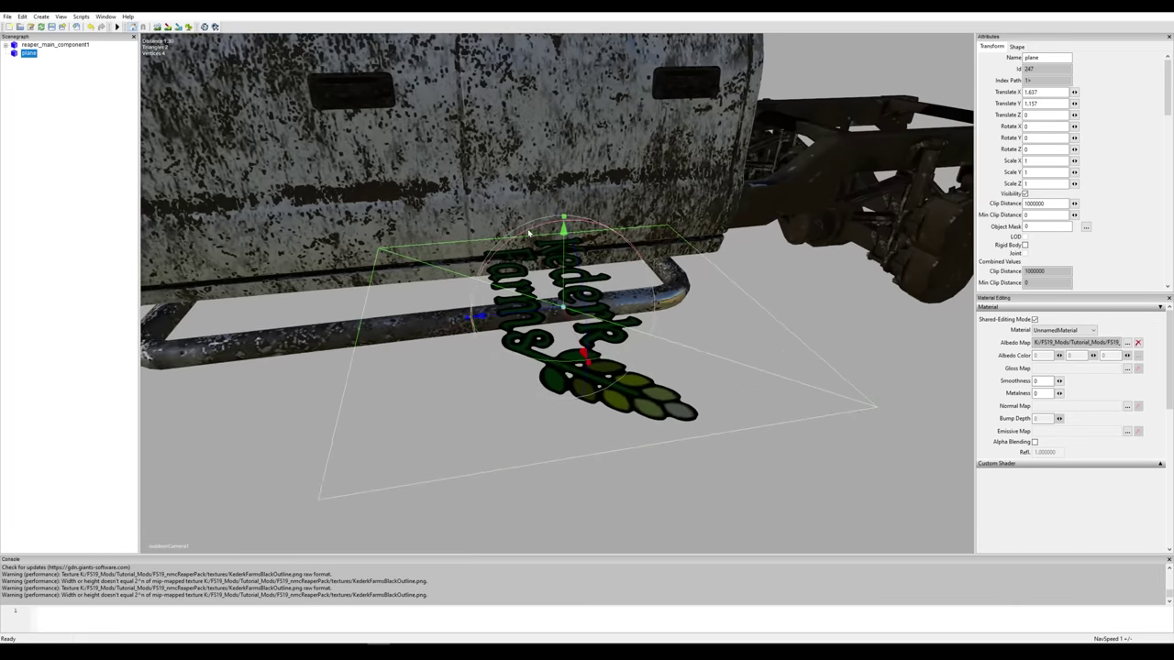
{"action": "left_click_drag", "start_coordinate": [528, 233], "coordinate": [402, 360]}
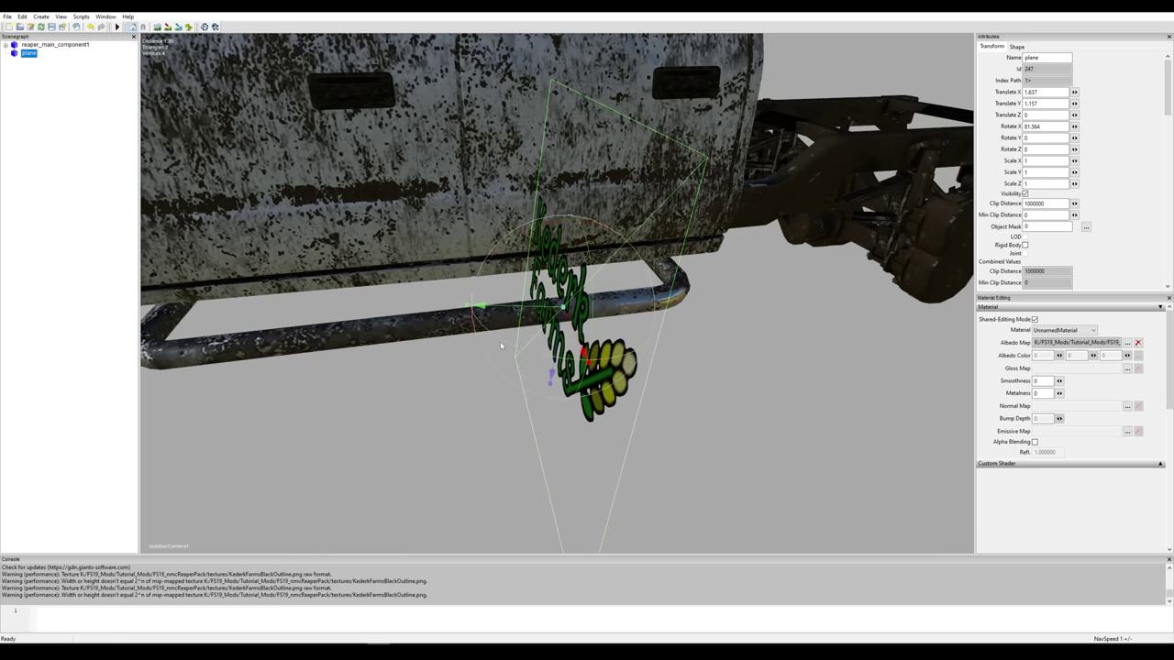
{"action": "left_click_drag", "start_coordinate": [500, 342], "coordinate": [736, 309]}
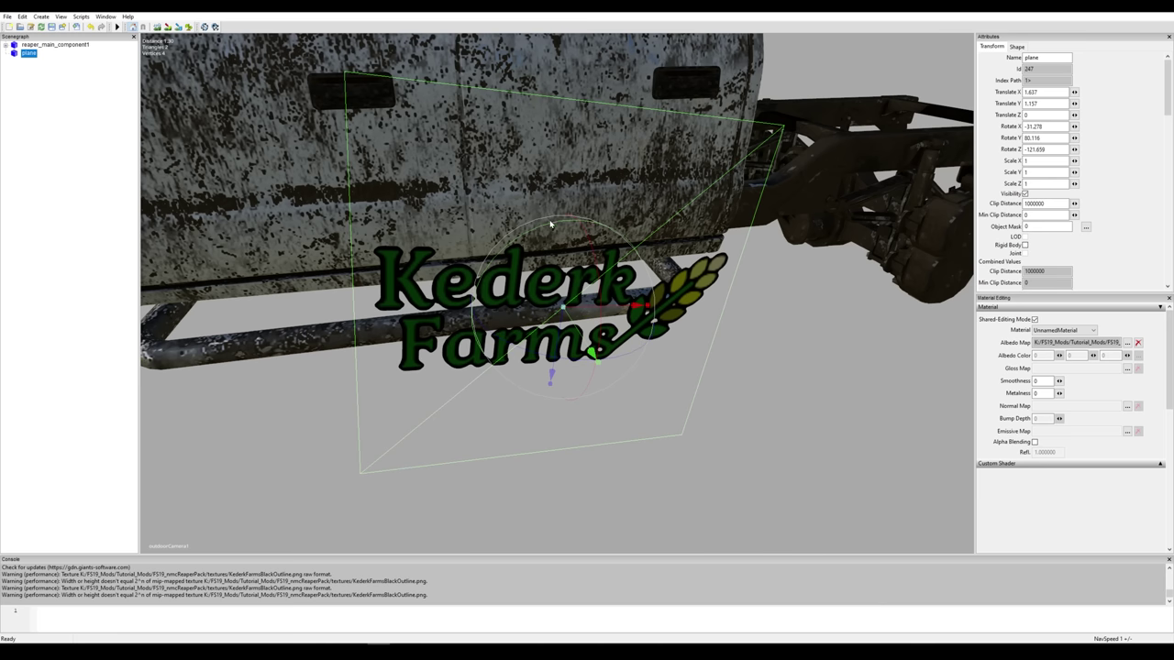
{"action": "mouse_move", "coordinate": [553, 223]}
{"action": "left_mouse_down"}
{"action": "mouse_move", "coordinate": [512, 238]}
{"action": "mouse_move", "coordinate": [540, 230]}
{"action": "left_mouse_up"}
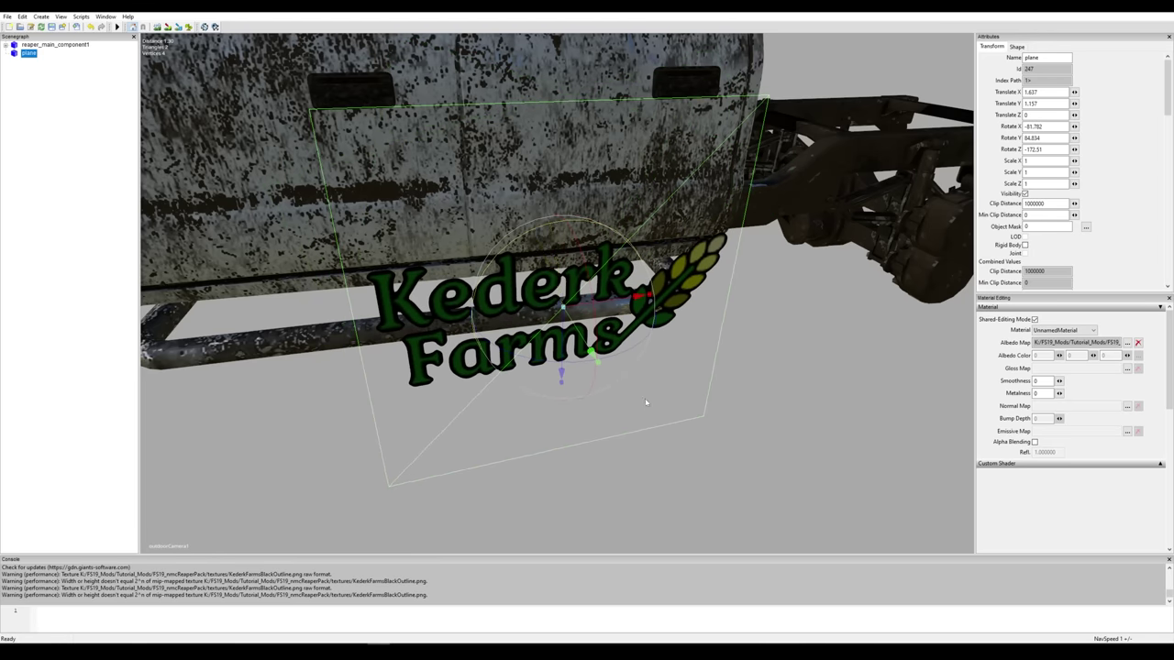
Enter rotation values -90, 90 and -180 in the plane's Rotate X, Y, Z fields.
{"action": "double_click", "coordinate": [1034, 125]}
{"action": "type", "text": "-90"}
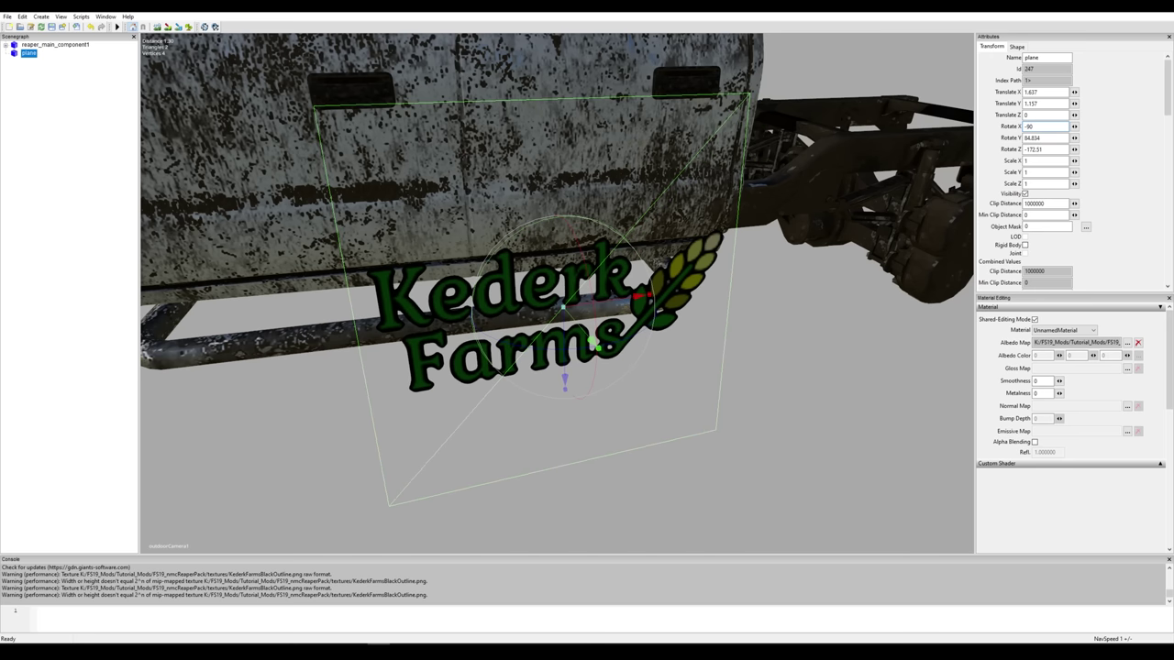
{"action": "key", "text": "Tab"}
{"action": "type", "text": "90"}
{"action": "key", "text": "Tab"}
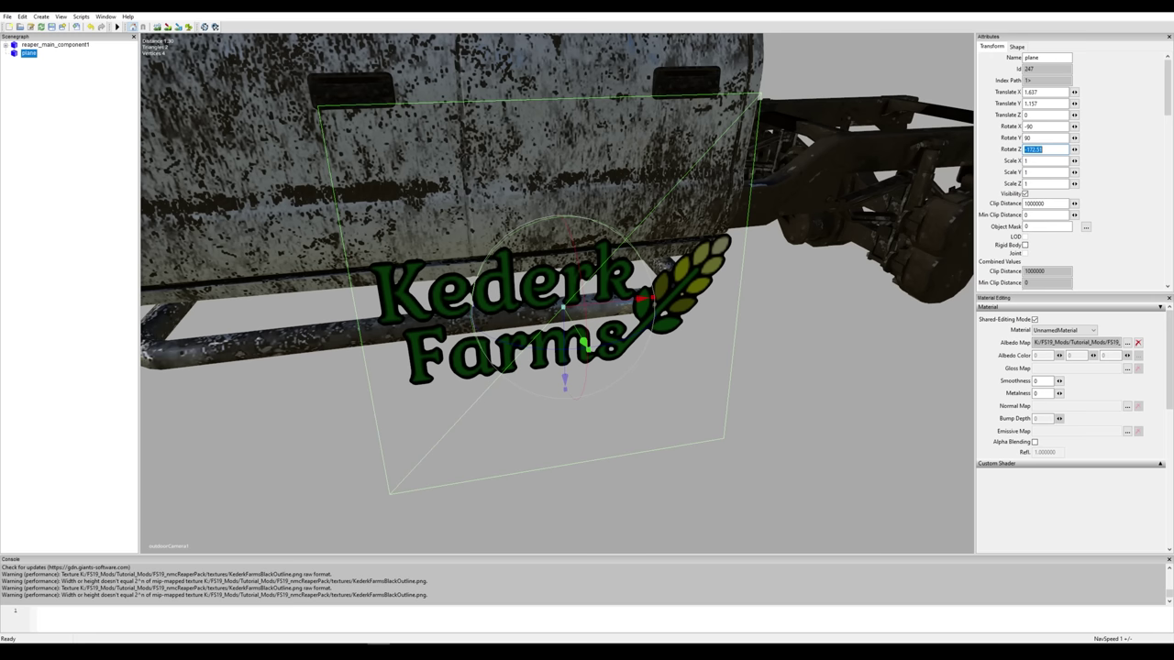
{"action": "type", "text": "-180"}
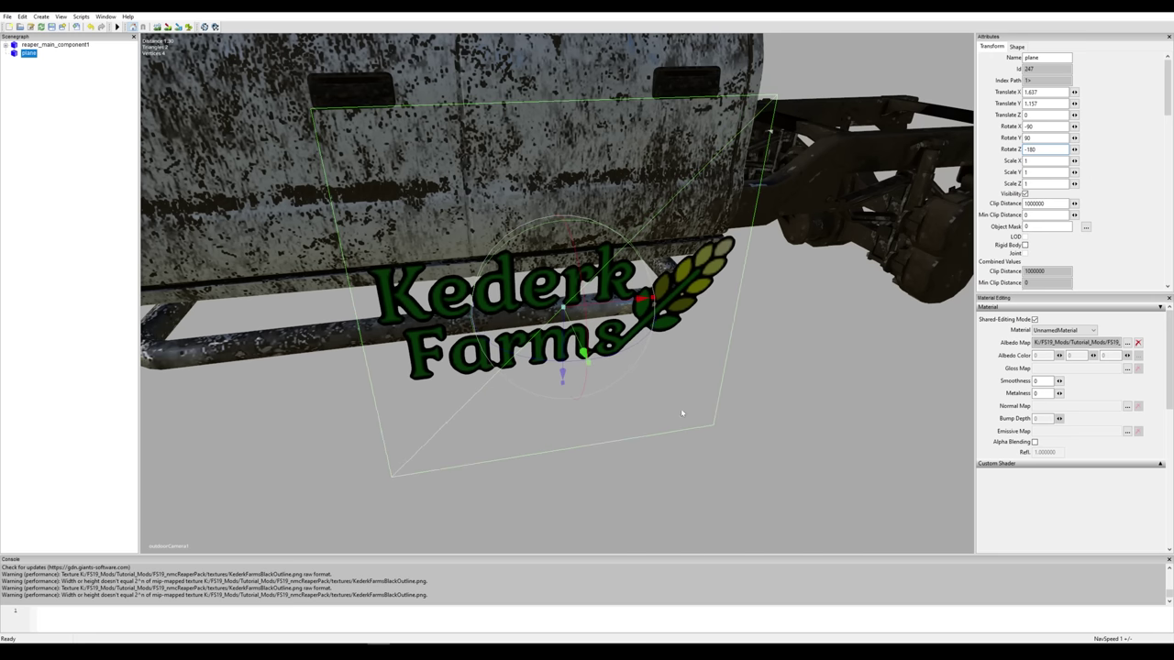
Slide the logo plane onto the front door, raising it and shifting it along the panel.
{"action": "scroll", "coordinate": [682, 412], "scroll_direction": "down", "scroll_amount": 10}
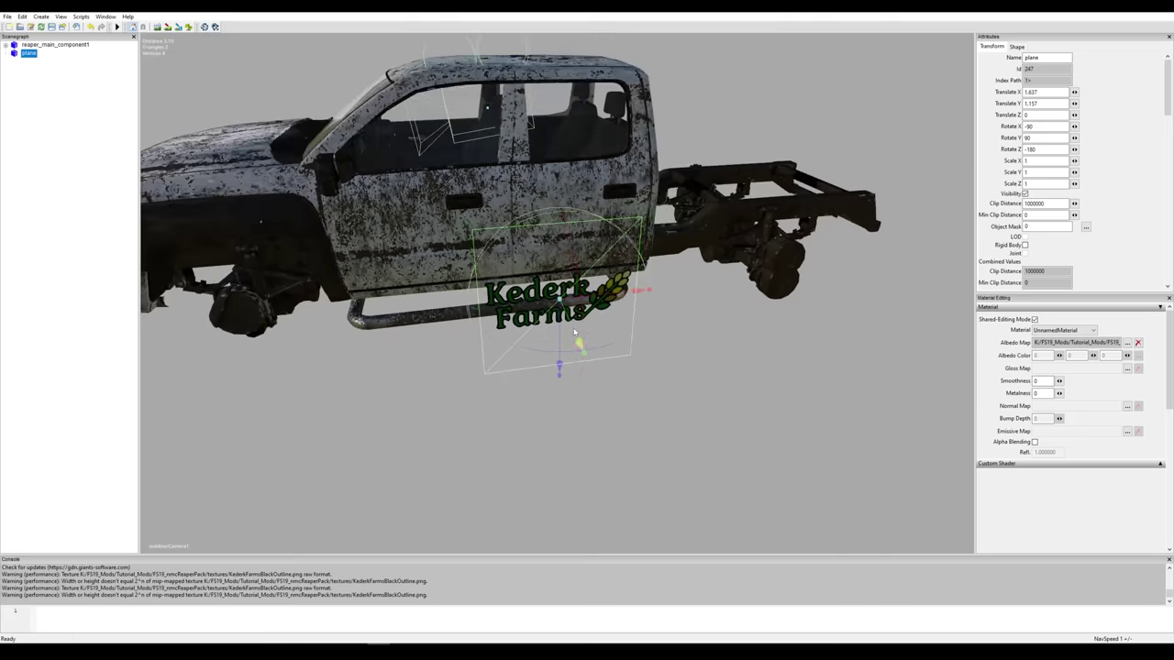
{"action": "left_click_drag", "start_coordinate": [576, 343], "coordinate": [518, 265]}
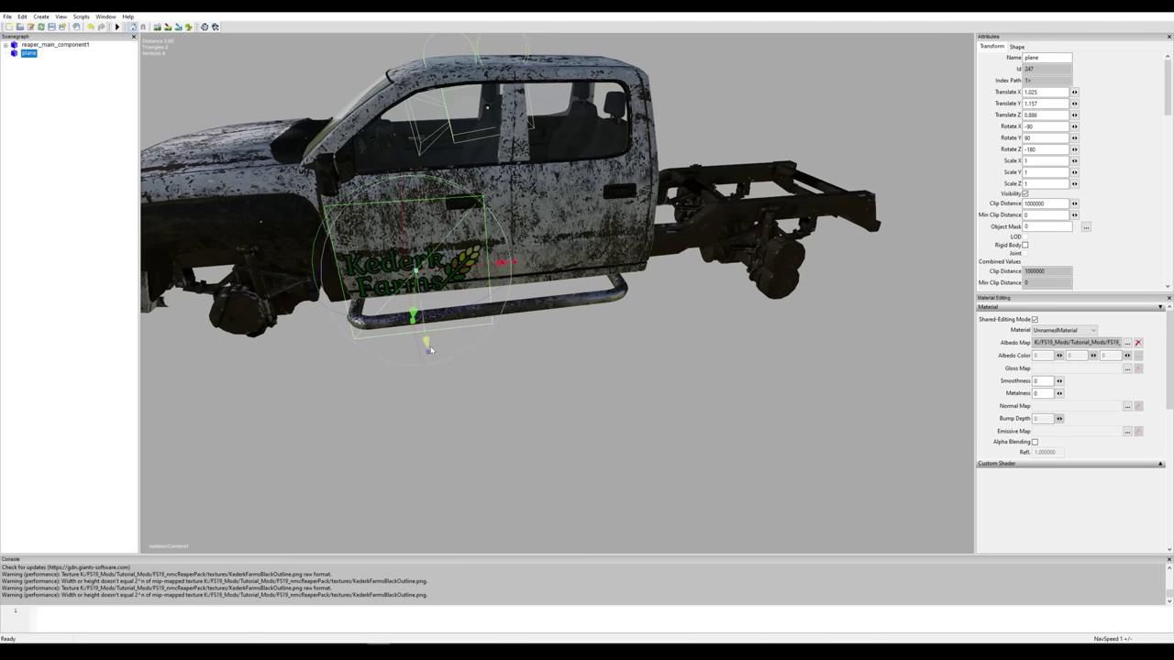
{"action": "mouse_move", "coordinate": [429, 346]}
{"action": "left_mouse_down"}
{"action": "mouse_move", "coordinate": [436, 302]}
{"action": "mouse_move", "coordinate": [442, 330]}
{"action": "left_mouse_up"}
{"action": "left_click_drag", "start_coordinate": [496, 245], "coordinate": [522, 245]}
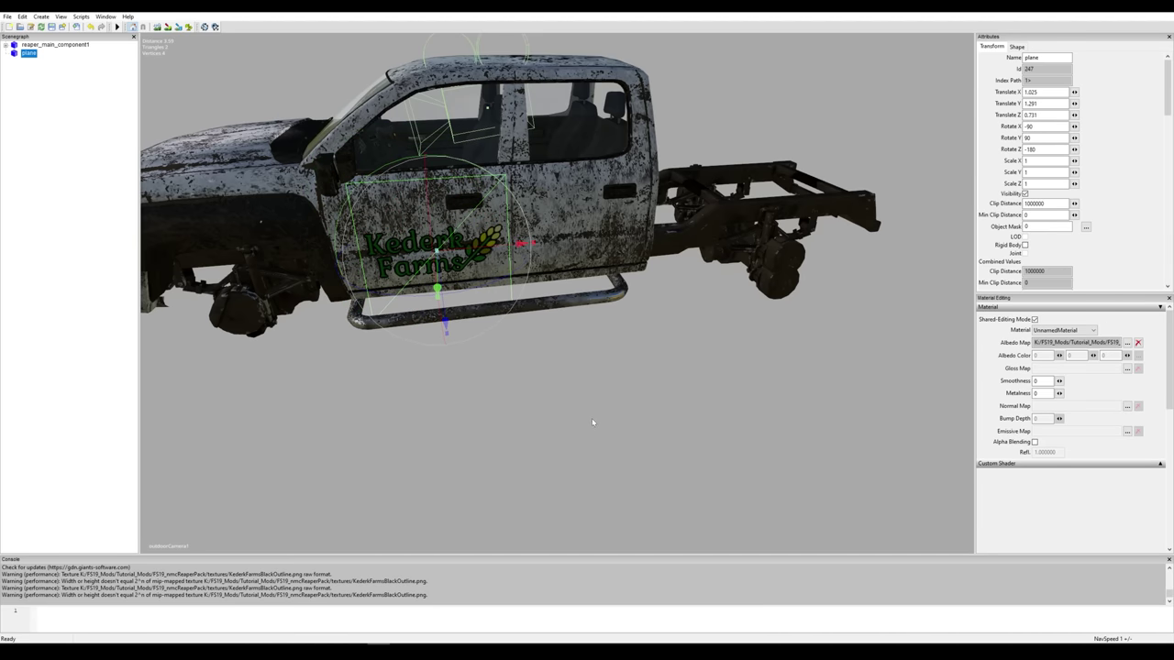
Orbit around the door to check the logo sits flat against its surface.
{"action": "right_click_drag", "start_coordinate": [593, 422], "coordinate": [512, 418]}
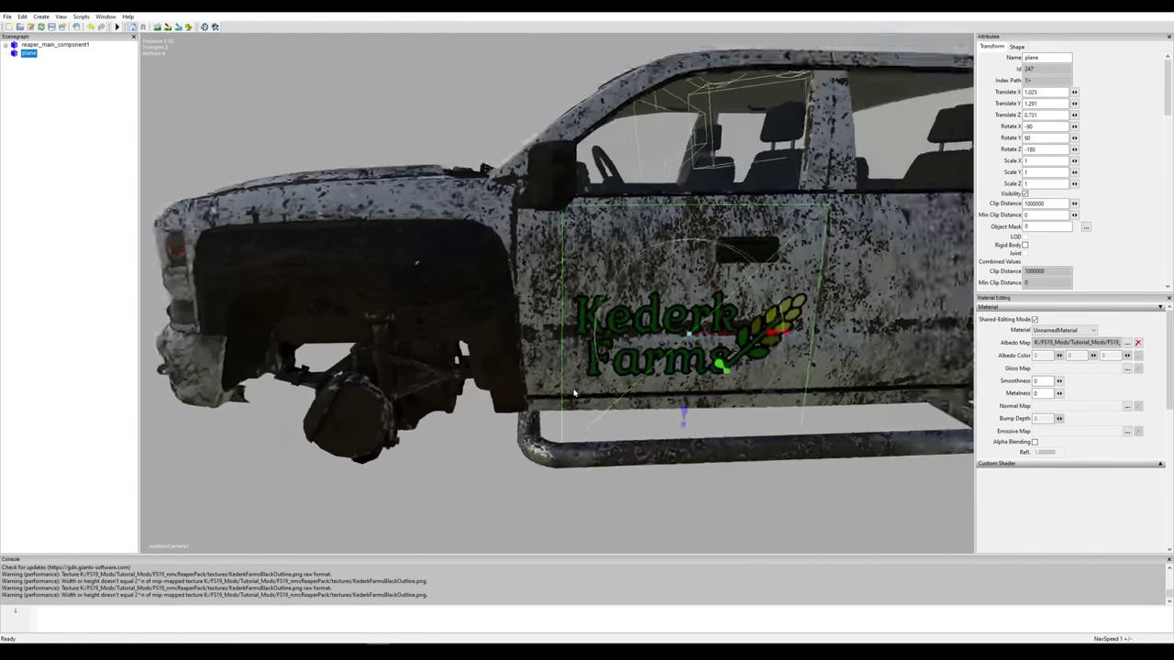
{"action": "middle_click_drag", "start_coordinate": [574, 394], "coordinate": [661, 320]}
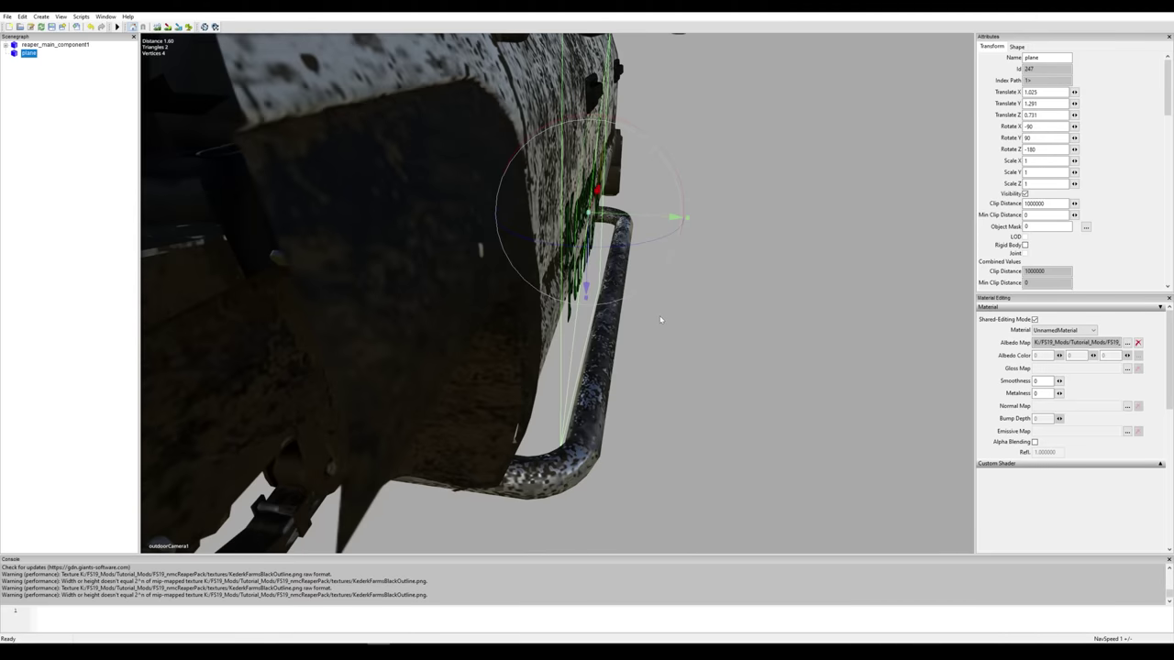
{"action": "scroll", "coordinate": [684, 363], "scroll_direction": "up", "scroll_amount": 2}
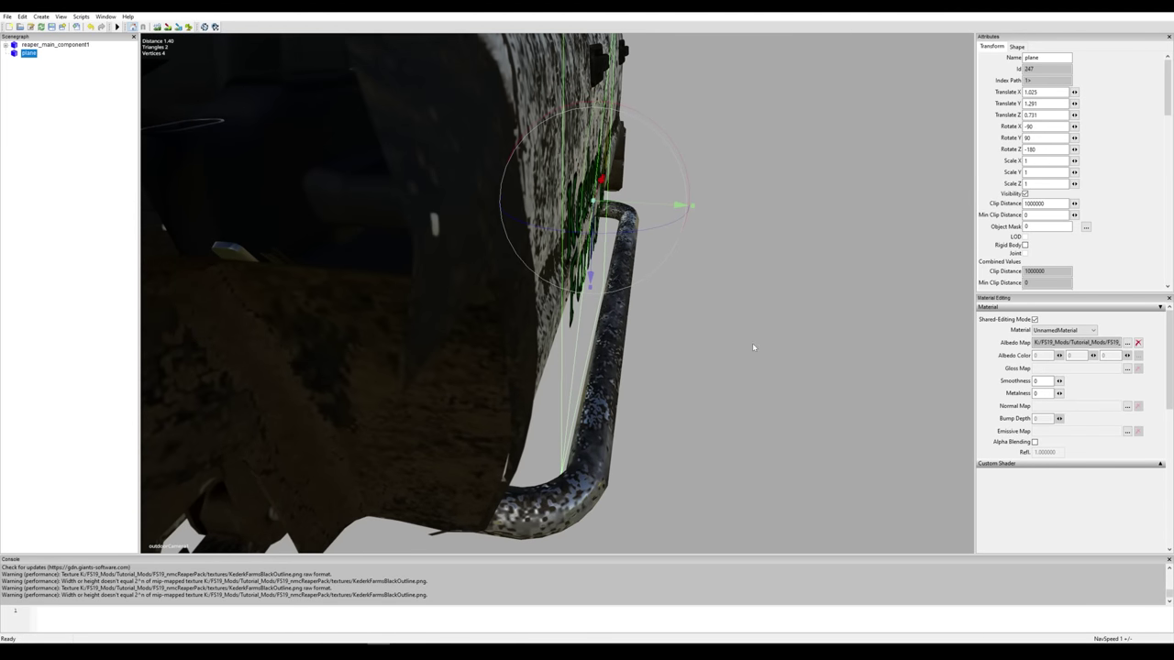
{"action": "middle_click_drag", "start_coordinate": [754, 347], "coordinate": [514, 229]}
{"action": "scroll", "coordinate": [486, 209], "scroll_direction": "up", "scroll_amount": 3}
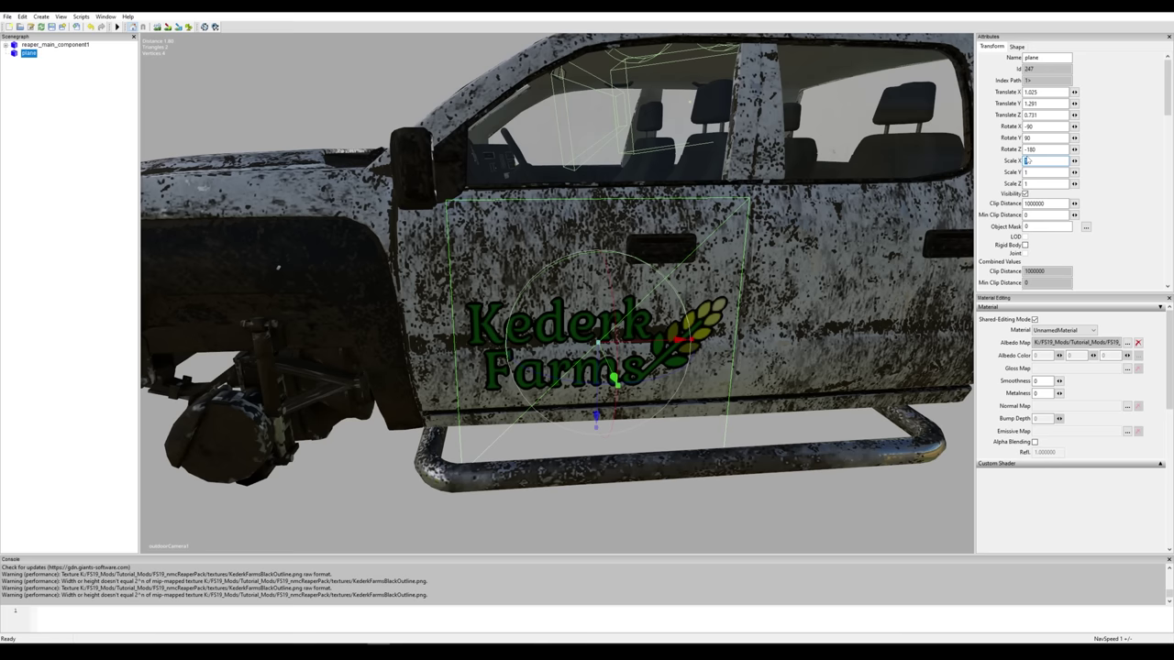
Scale the logo plane to 0.75 on X and Z and raise it to translate Y 1.495.
{"action": "type", "text": ".75"}
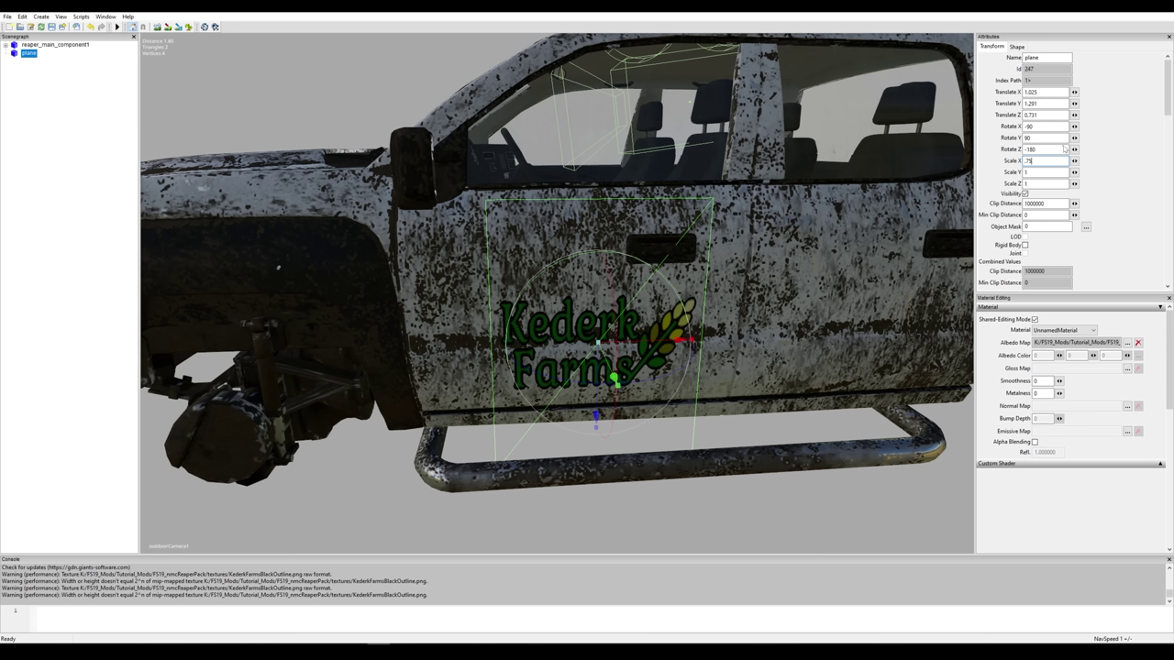
{"action": "key", "text": "Tab"}
{"action": "key", "text": "Tab"}
{"action": "type", "text": ".75"}
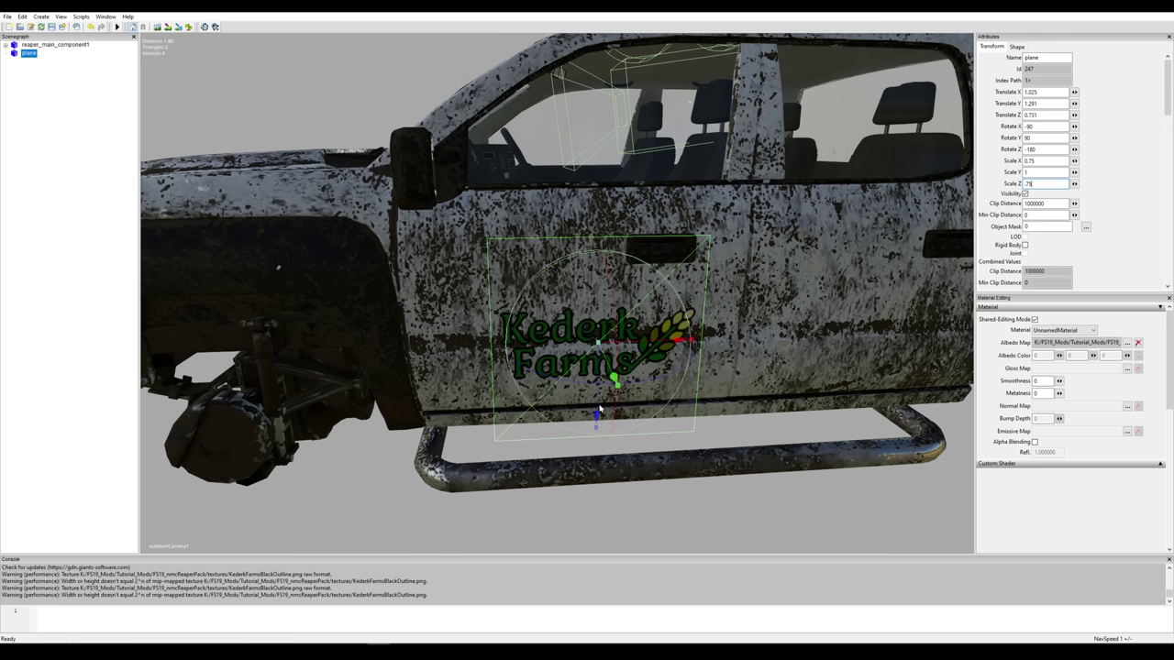
{"action": "left_click_drag", "start_coordinate": [596, 417], "coordinate": [591, 369]}
Slide the logo toward the door's front and lift it slightly, to translate 1.025, 1.512, 0.997.
{"action": "right_click", "coordinate": [591, 369]}
{"action": "left_click", "coordinate": [668, 286]}
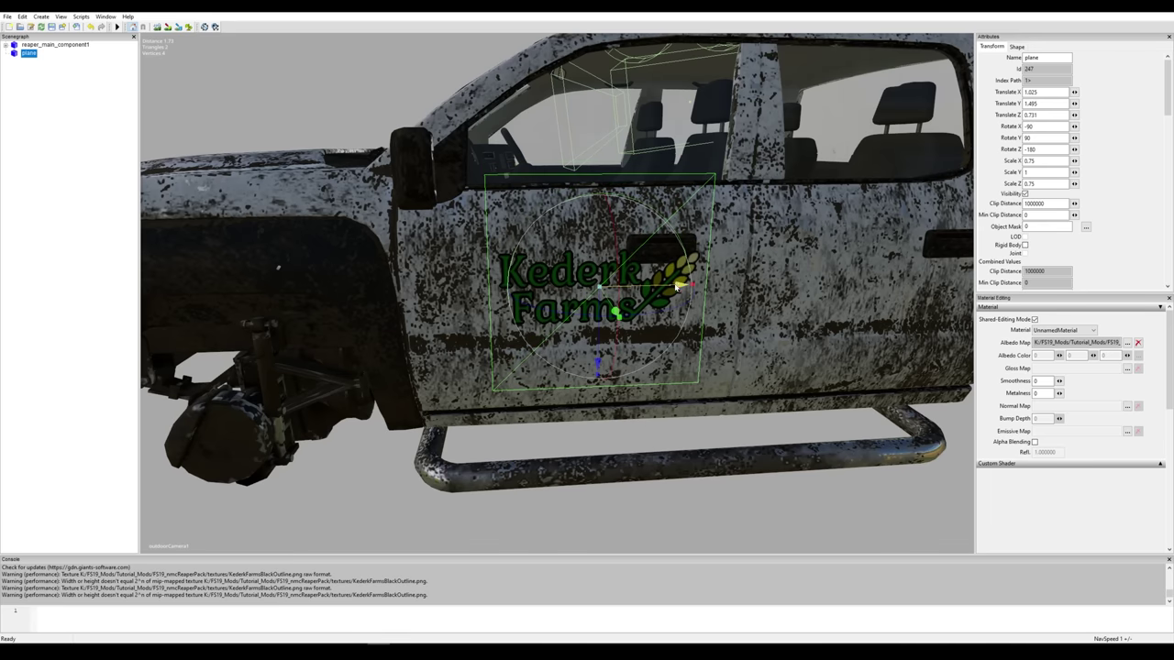
{"action": "left_click_drag", "start_coordinate": [668, 286], "coordinate": [612, 286]}
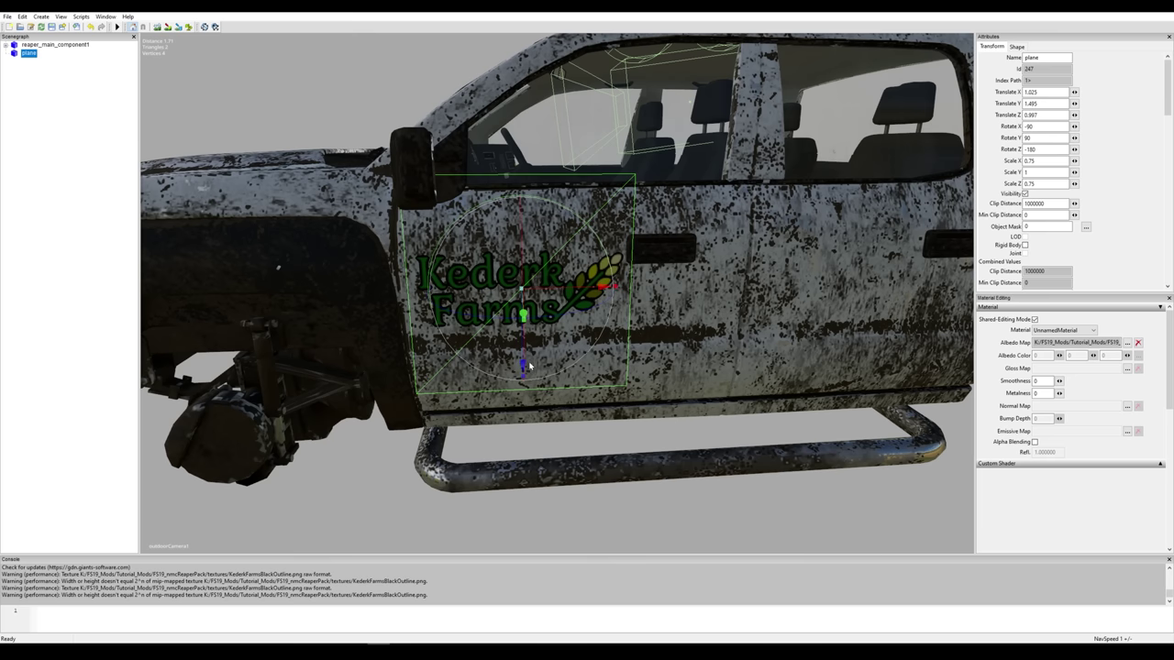
{"action": "left_click_drag", "start_coordinate": [522, 364], "coordinate": [523, 360]}
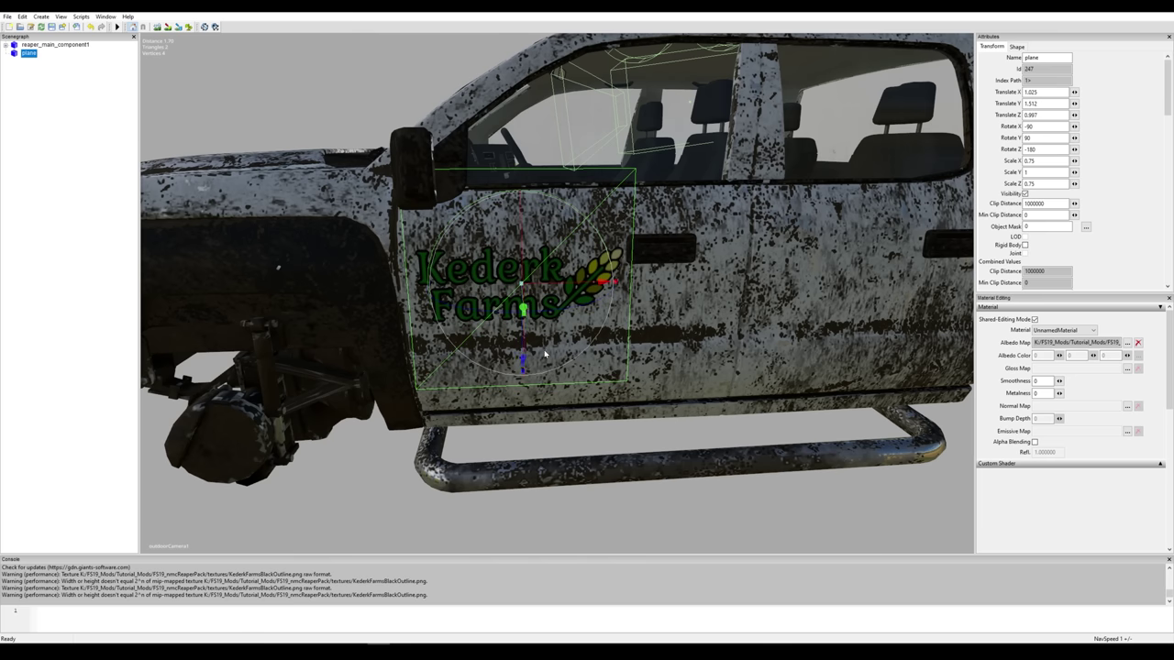
{"action": "mouse_move", "coordinate": [643, 375]}
{"action": "left_mouse_down", "text": "alt"}
{"action": "mouse_move", "coordinate": [724, 372]}
{"action": "mouse_move", "coordinate": [615, 366]}
{"action": "mouse_move", "coordinate": [729, 374]}
{"action": "mouse_move", "coordinate": [765, 398]}
{"action": "mouse_move", "coordinate": [785, 398]}
{"action": "mouse_move", "coordinate": [788, 385]}
{"action": "mouse_move", "coordinate": [772, 398]}
{"action": "mouse_move", "coordinate": [750, 380]}
{"action": "mouse_move", "coordinate": [605, 385]}
{"action": "mouse_move", "coordinate": [634, 385]}
{"action": "mouse_move", "coordinate": [624, 383]}
{"action": "left_mouse_up", "text": "alt"}
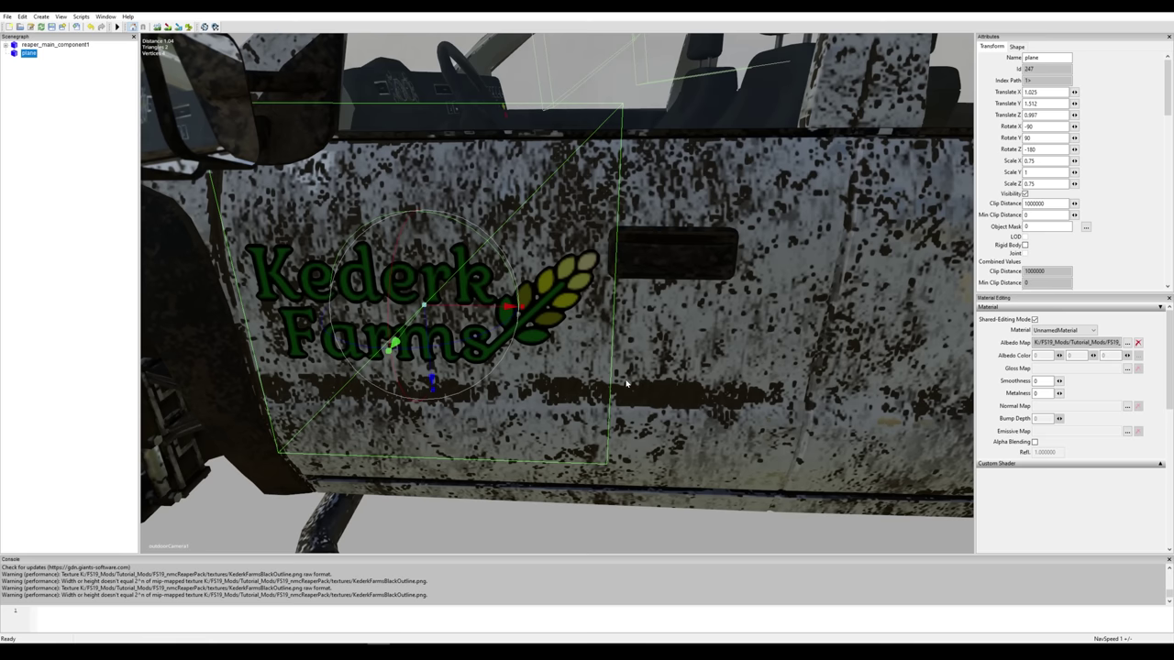
Sink the logo to translate X 1.004 against the door and tilt its X rotation to about 90.5.
{"action": "left_click", "coordinate": [395, 344]}
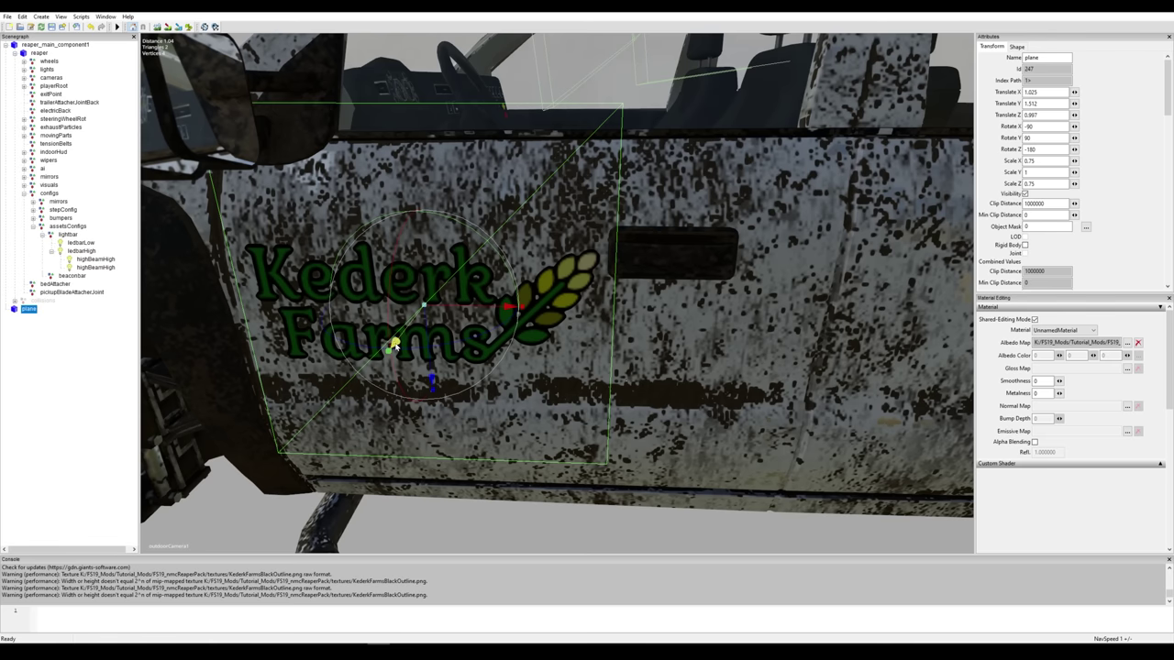
{"action": "left_click_drag", "start_coordinate": [394, 344], "coordinate": [399, 338]}
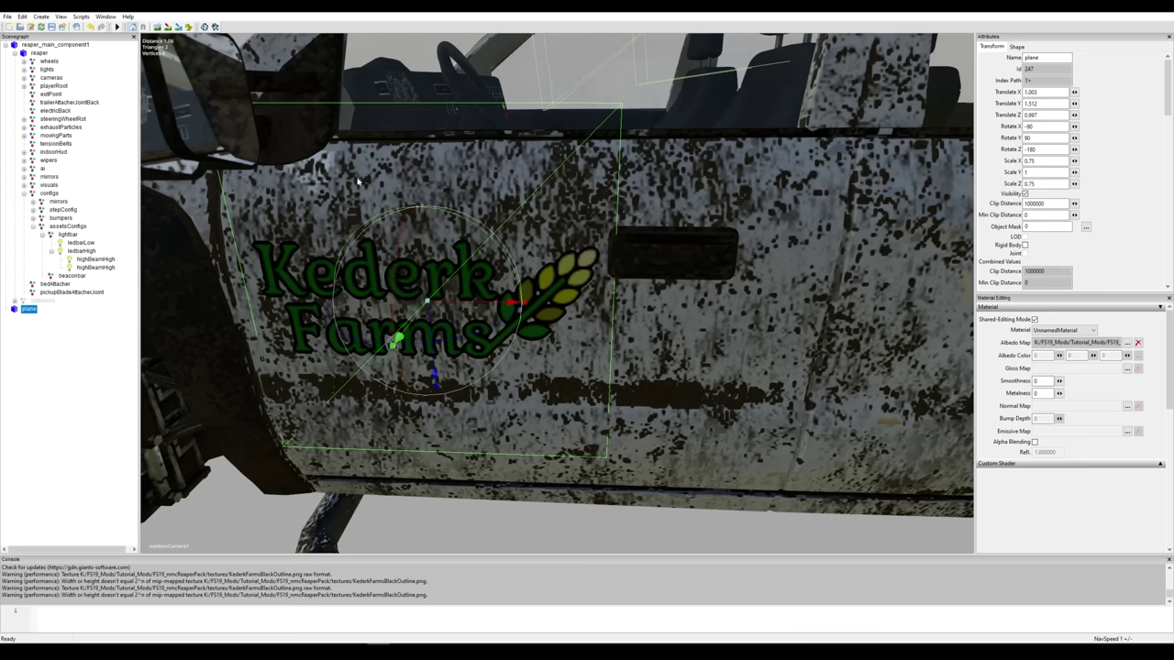
{"action": "left_click_drag", "start_coordinate": [401, 263], "coordinate": [404, 334]}
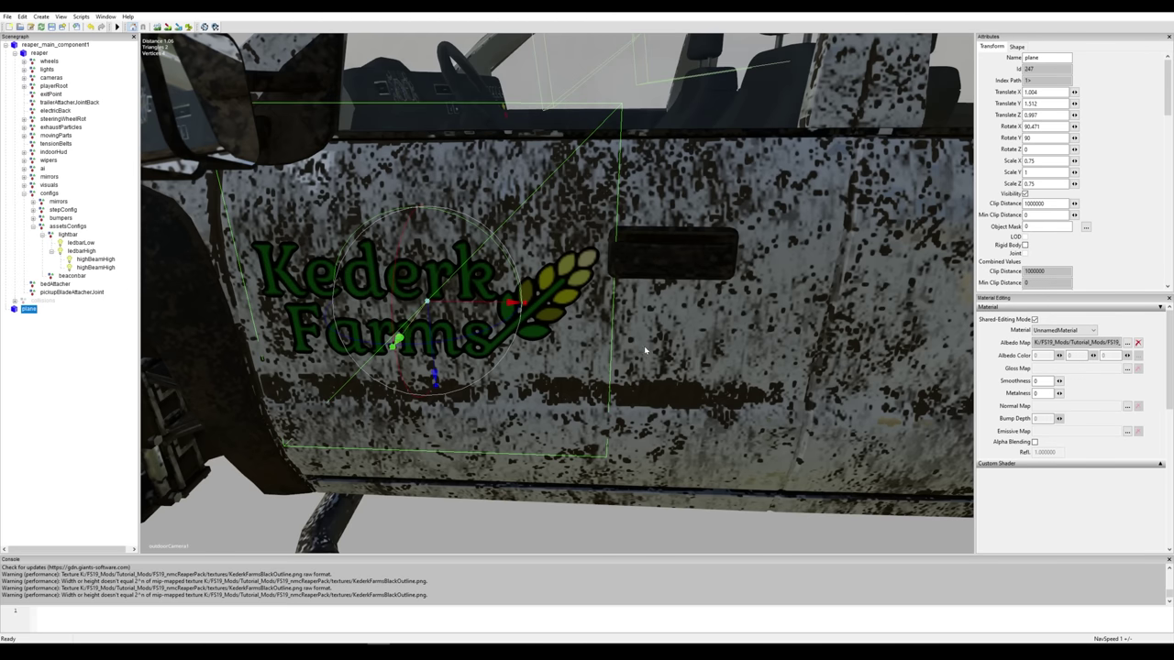
{"action": "middle_click_drag", "start_coordinate": [651, 343], "coordinate": [488, 349]}
{"action": "key", "text": "d"}
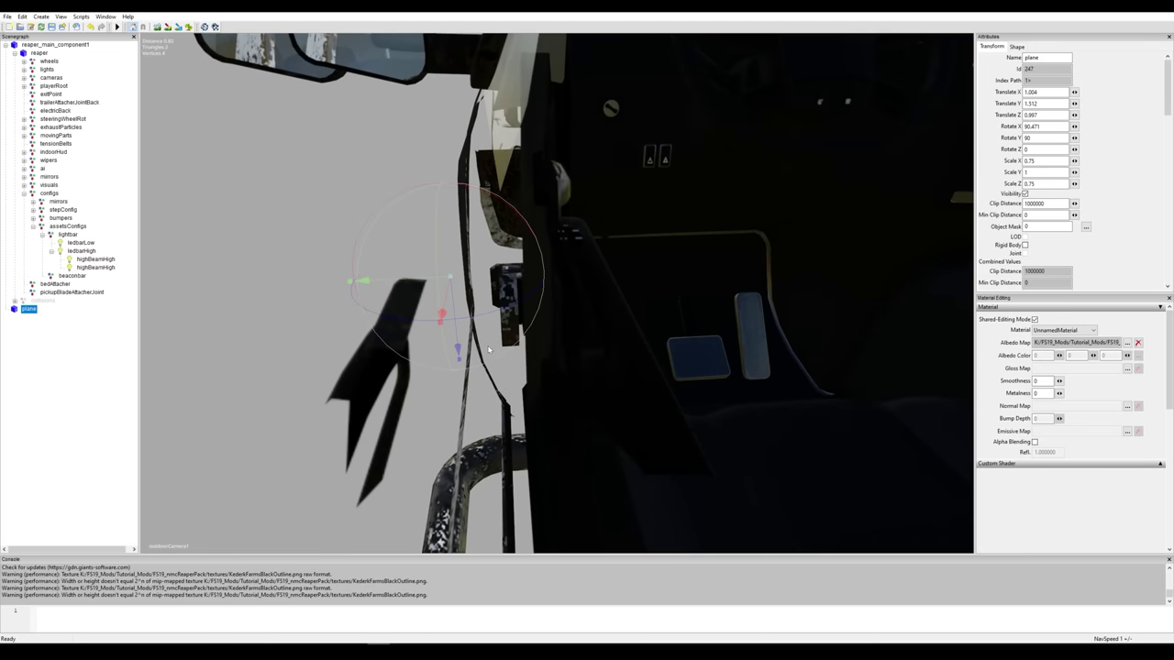
{"action": "key", "text": "a"}
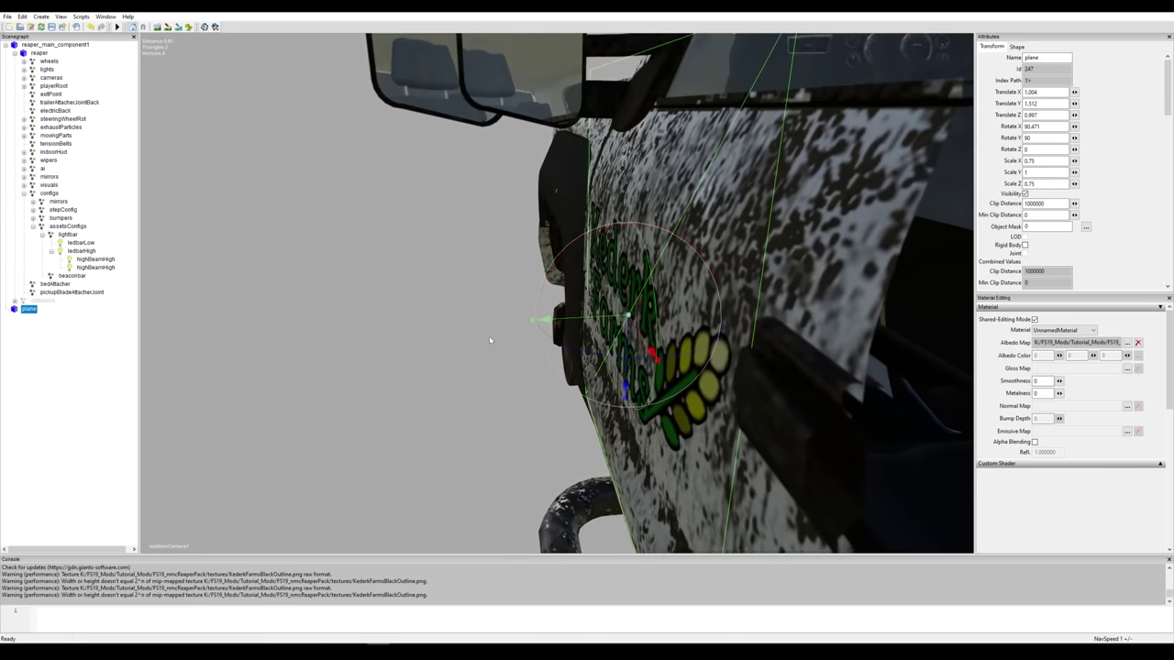
{"action": "key", "text": "s"}
{"action": "key", "text": "s"}
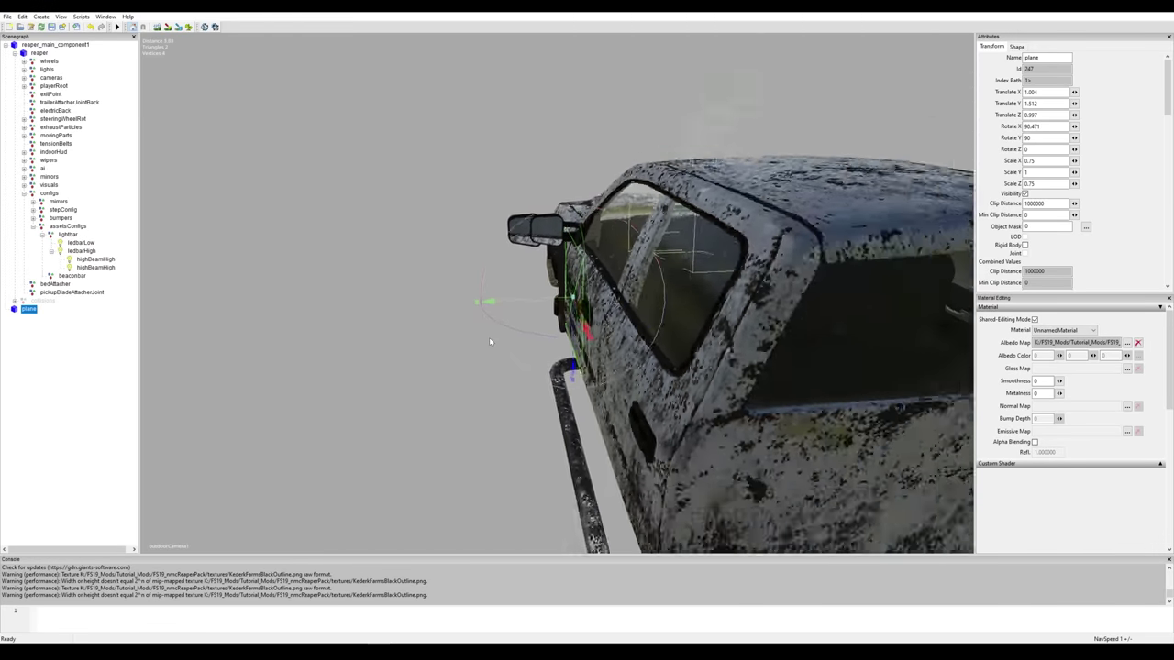
{"action": "key", "text": "d"}
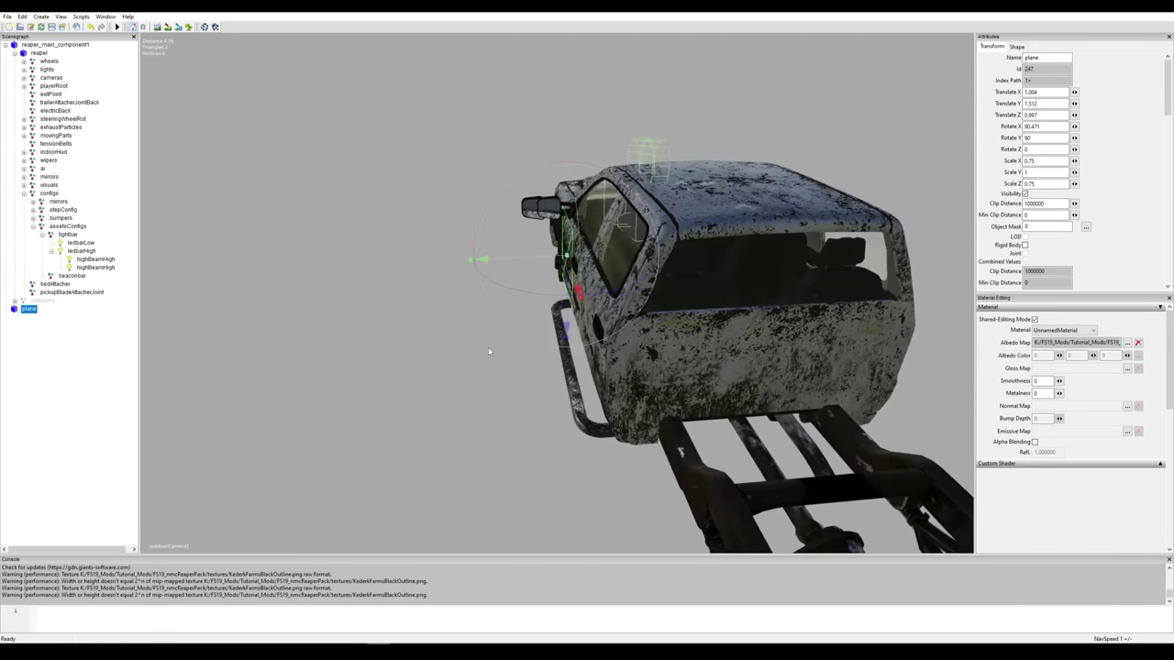
{"action": "key", "text": "w"}
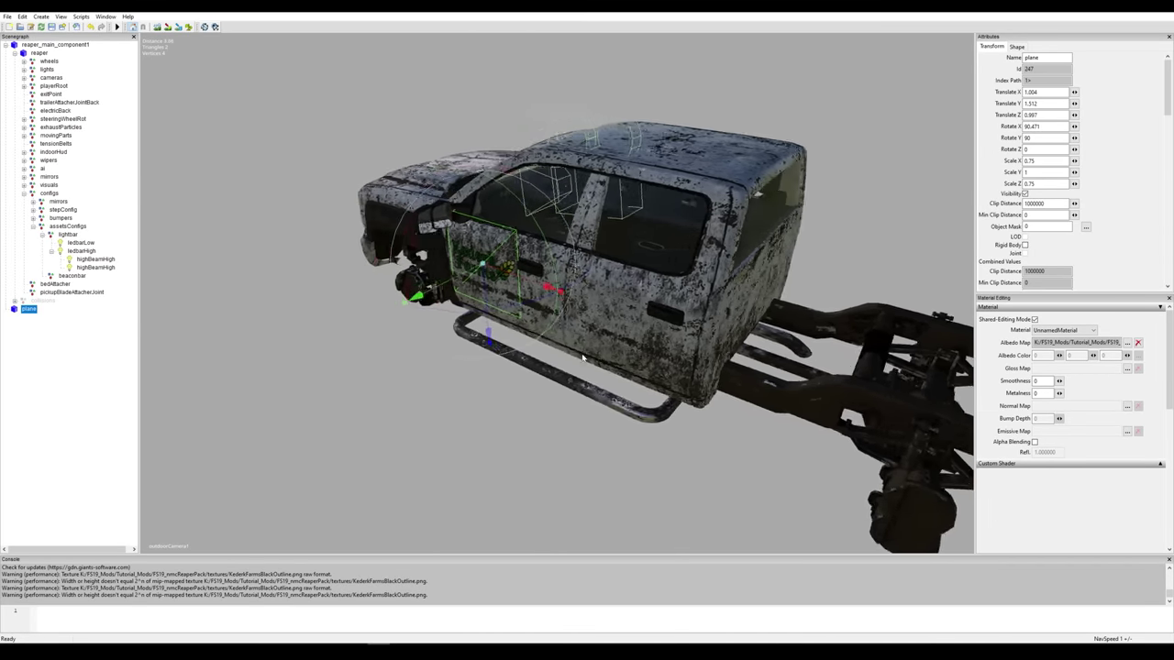
{"action": "key", "text": "a"}
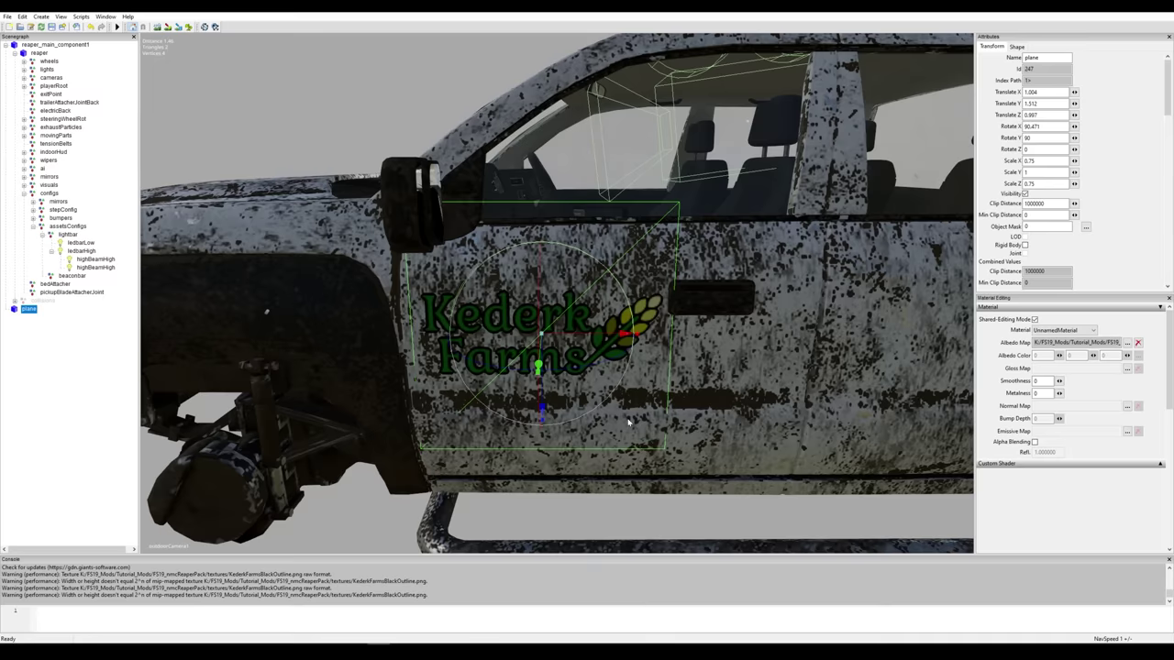
Deselect the truck and select the logo plane node to show its translate and rotation attributes.
{"action": "double_click", "coordinate": [31, 310]}
{"action": "left_click", "coordinate": [62, 50]}
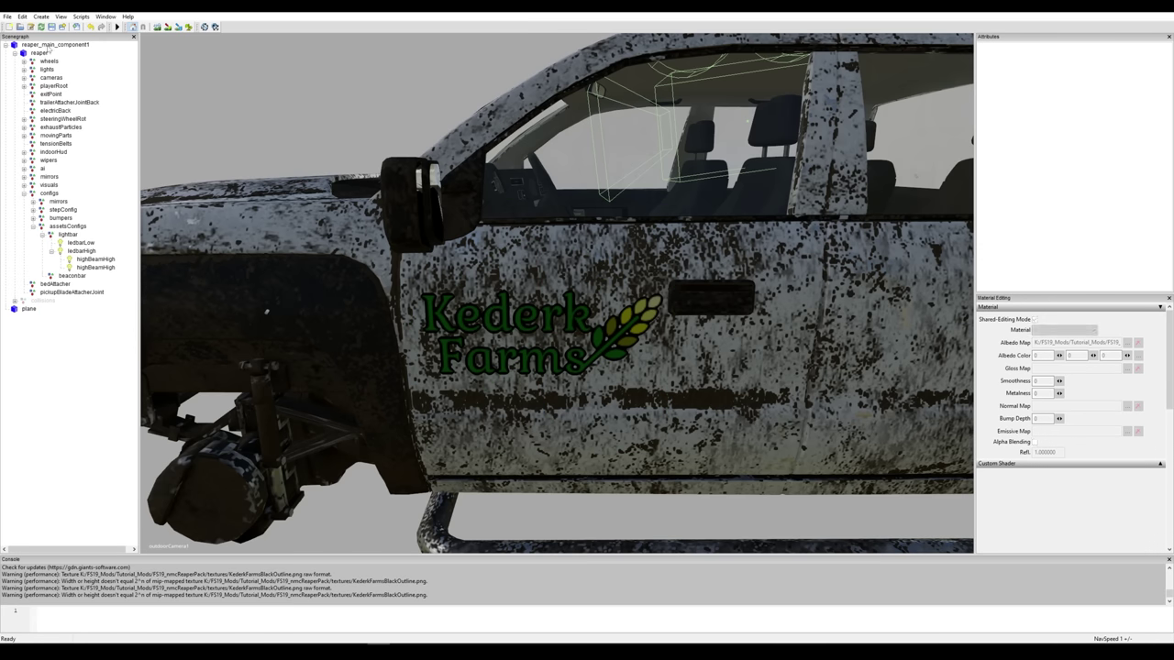
{"action": "left_click", "coordinate": [51, 45]}
{"action": "left_click", "coordinate": [40, 54]}
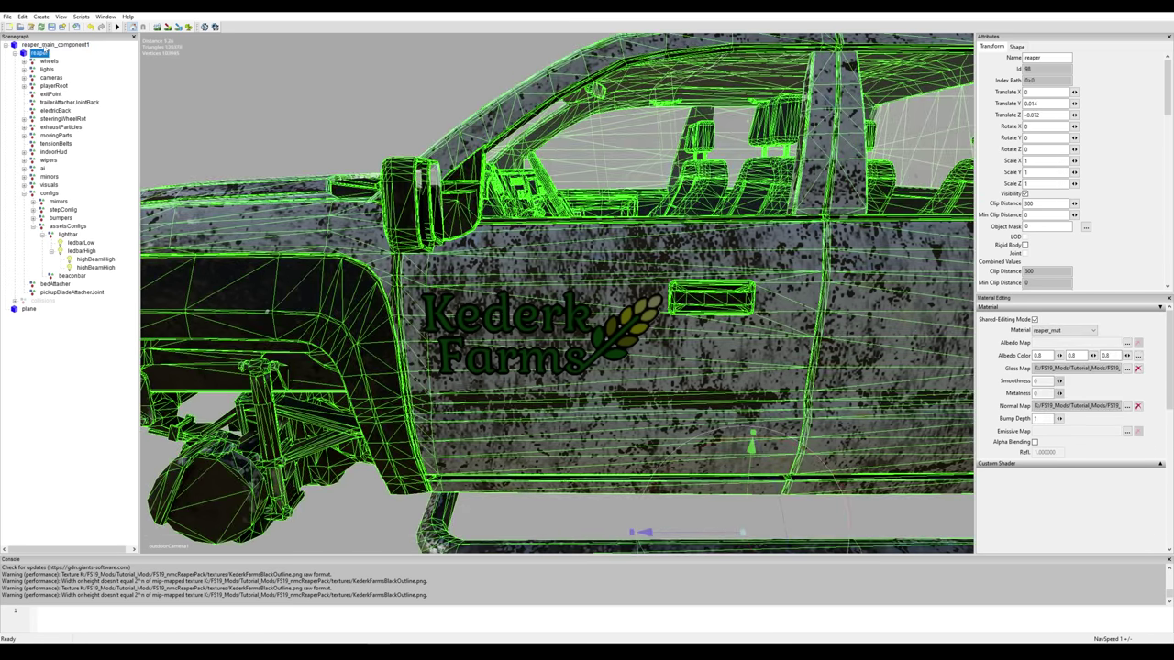
{"action": "left_click", "coordinate": [50, 45]}
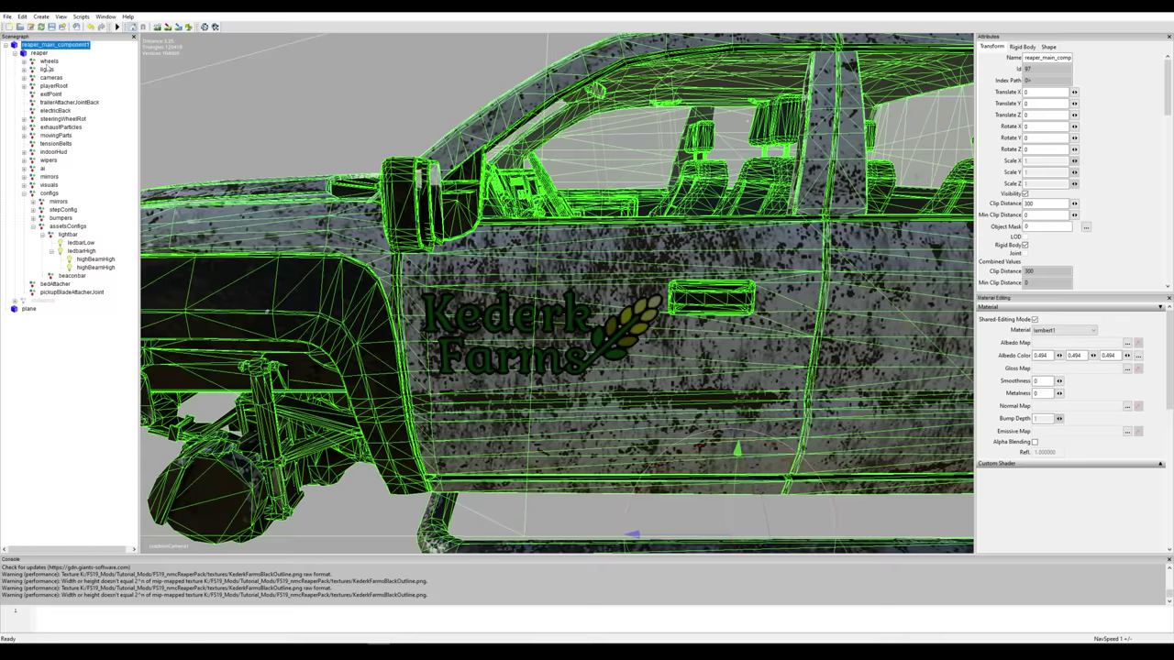
{"action": "left_click", "coordinate": [40, 55]}
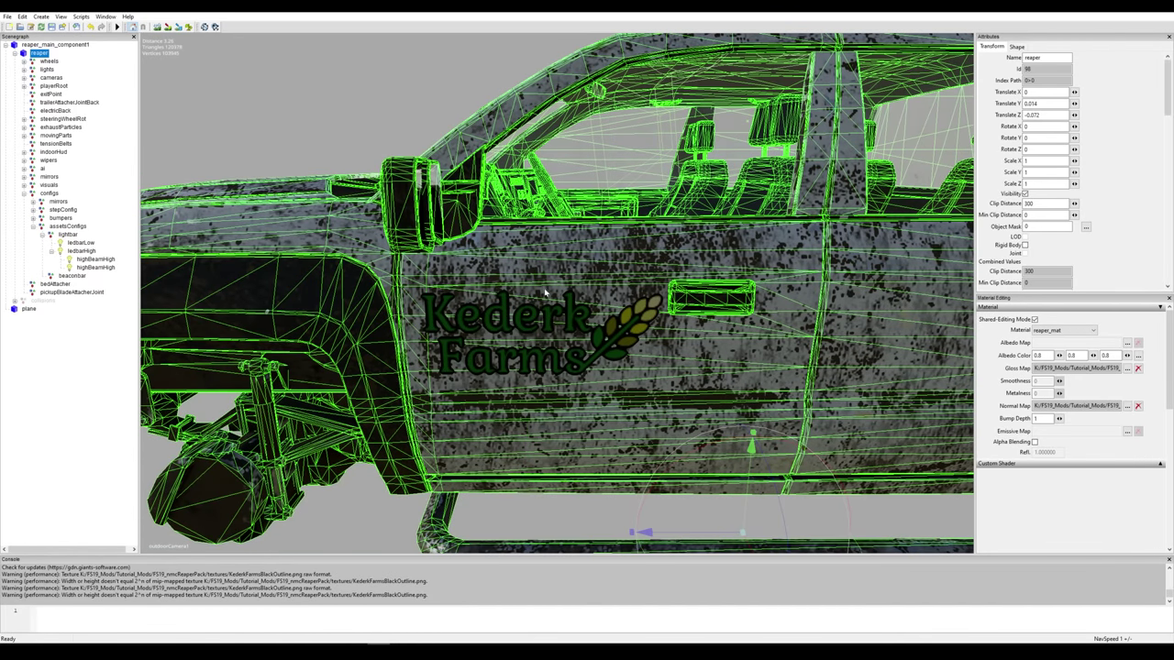
{"action": "left_click", "coordinate": [28, 338]}
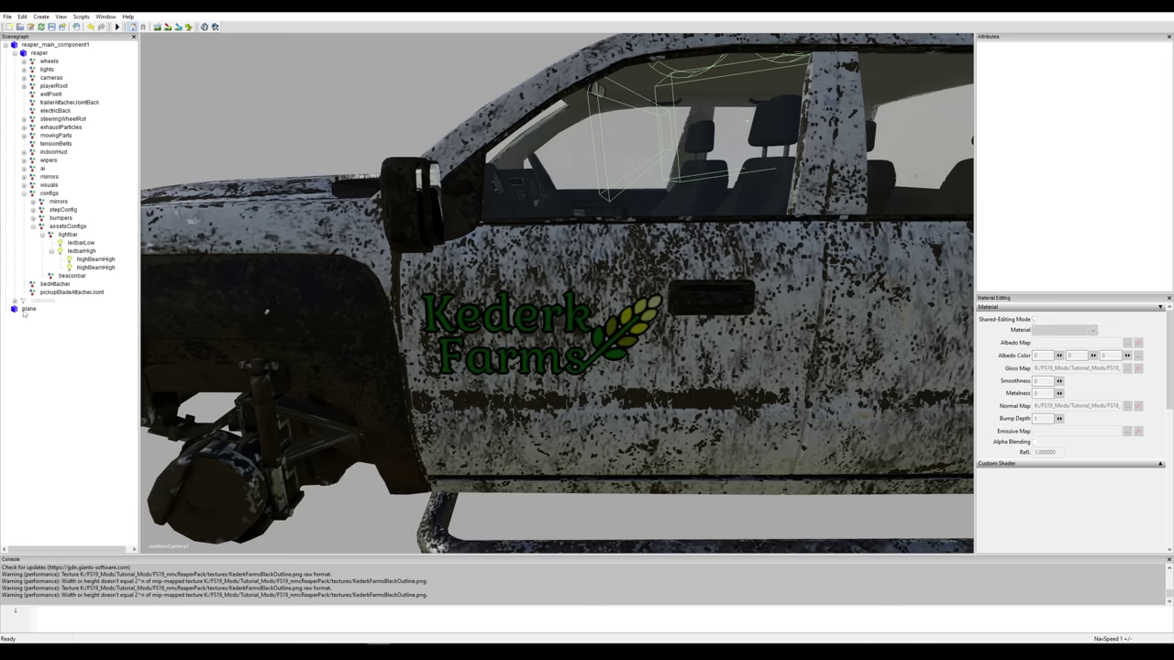
{"action": "left_click", "coordinate": [28, 309]}
{"action": "left_click", "coordinate": [27, 310]}
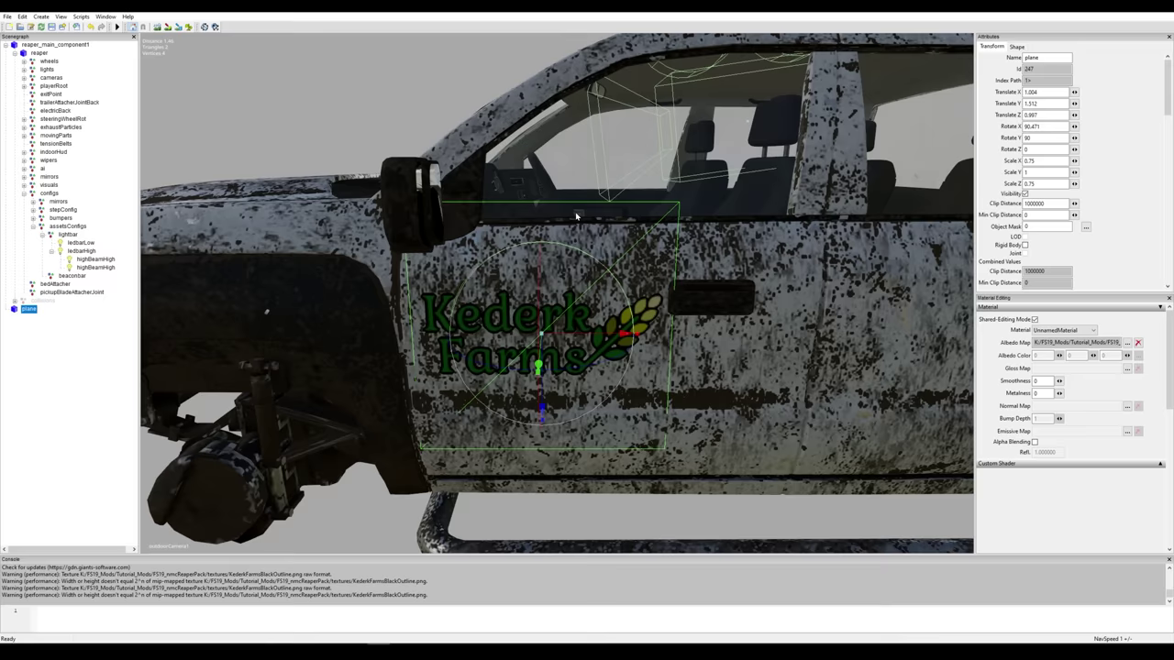
Rename the logo plane to LeftDoorLogo.
{"action": "double_click", "coordinate": [1032, 57]}
{"action": "type", "text": "LeftDoorLogo"}
{"action": "key", "text": "Return"}
Move LeftDoorLogo under the reaper truck node in the Scenegraph.
{"action": "left_click_drag", "start_coordinate": [44, 312], "coordinate": [34, 59]}
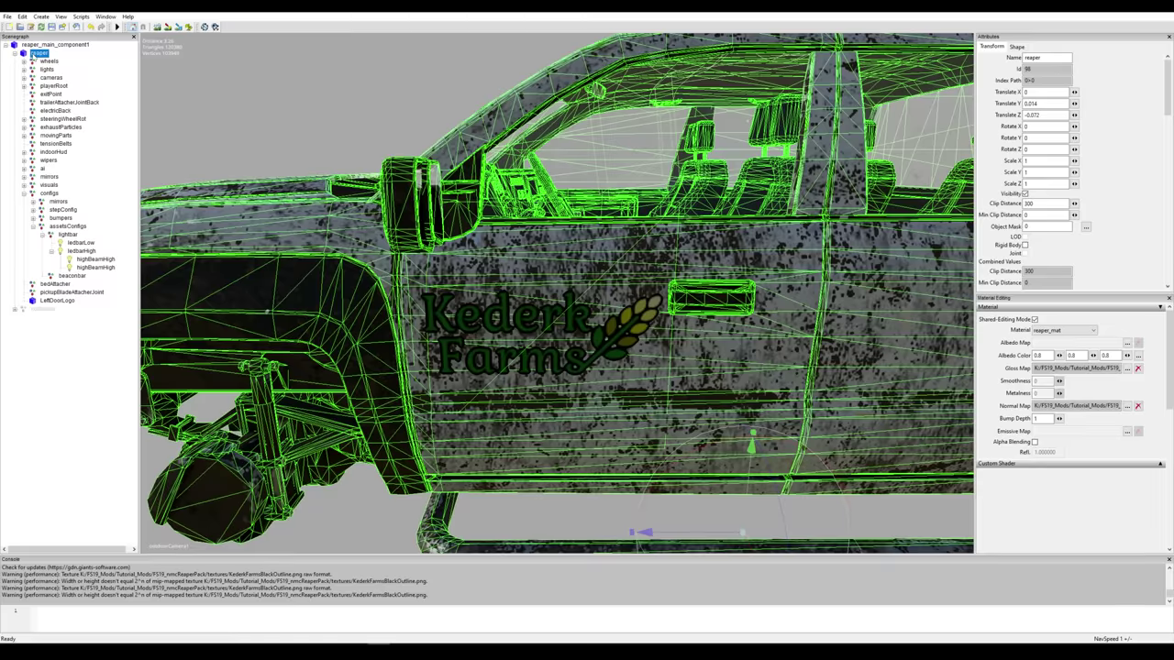
{"action": "left_click", "coordinate": [37, 54]}
{"action": "left_click", "coordinate": [75, 378]}
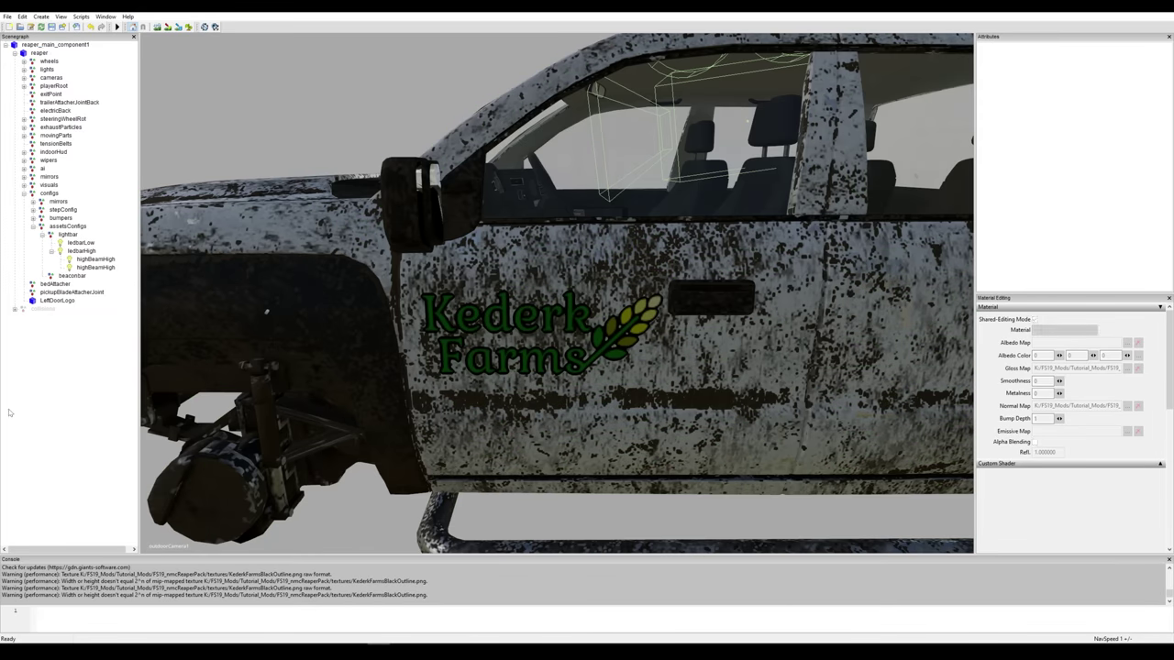
Assign vehicleShader.xml from data/shaders as LeftDoorLogo's custom shader.
{"action": "left_click", "coordinate": [55, 301]}
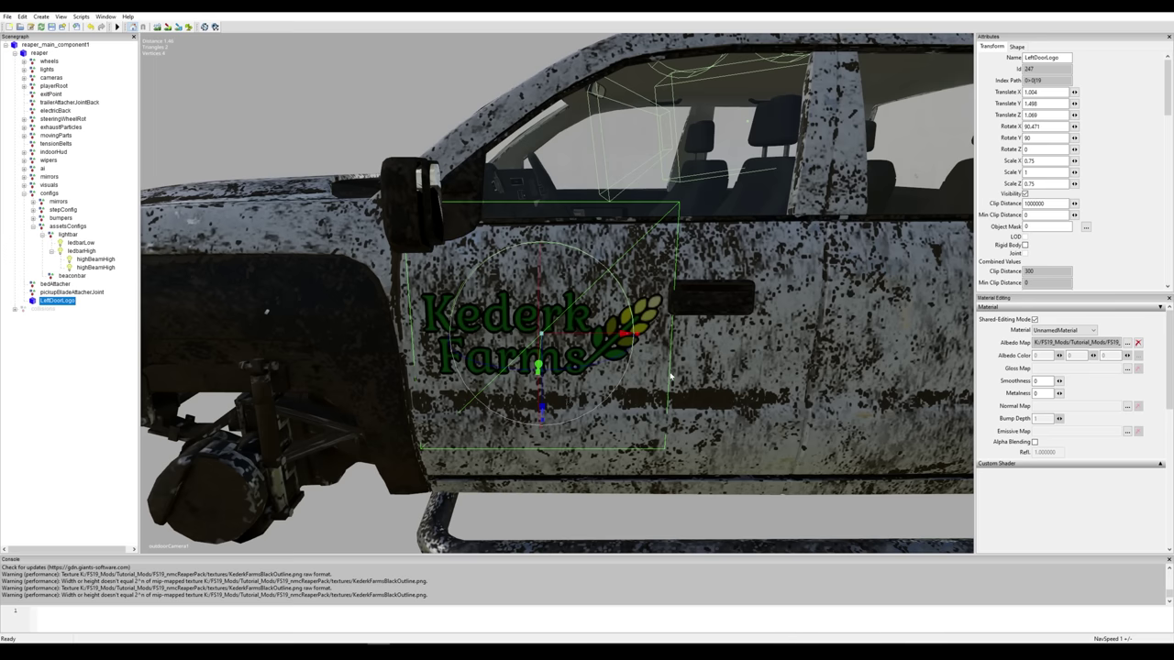
{"action": "left_click", "coordinate": [1161, 465]}
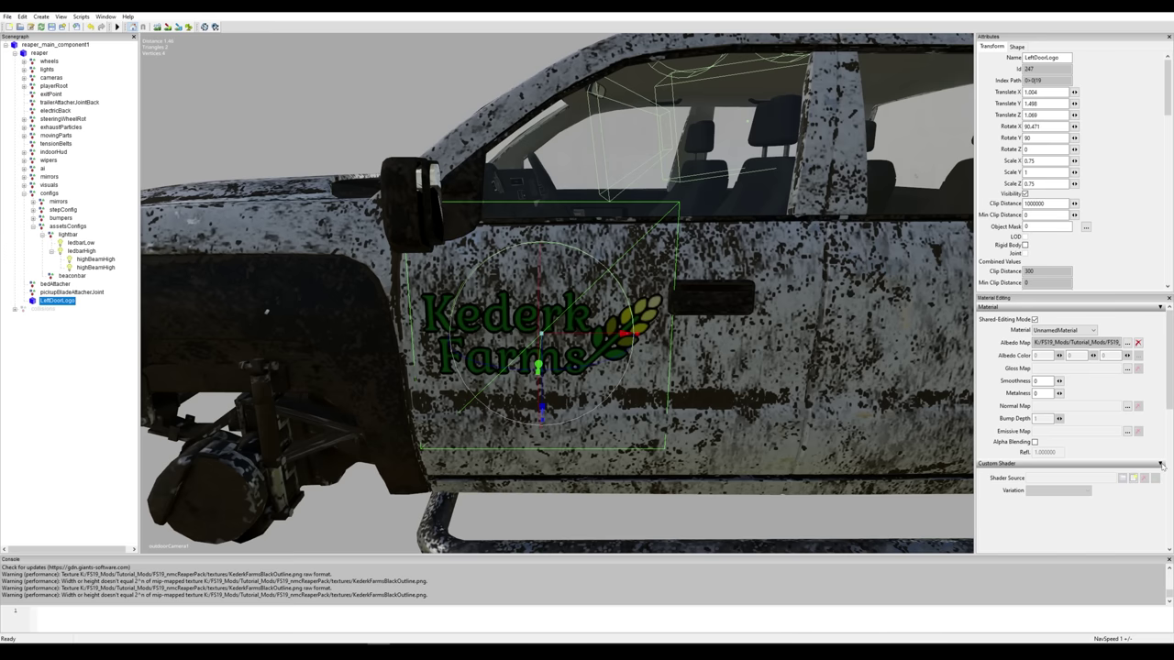
{"action": "scroll", "coordinate": [1051, 478], "scroll_direction": "down", "scroll_amount": 1}
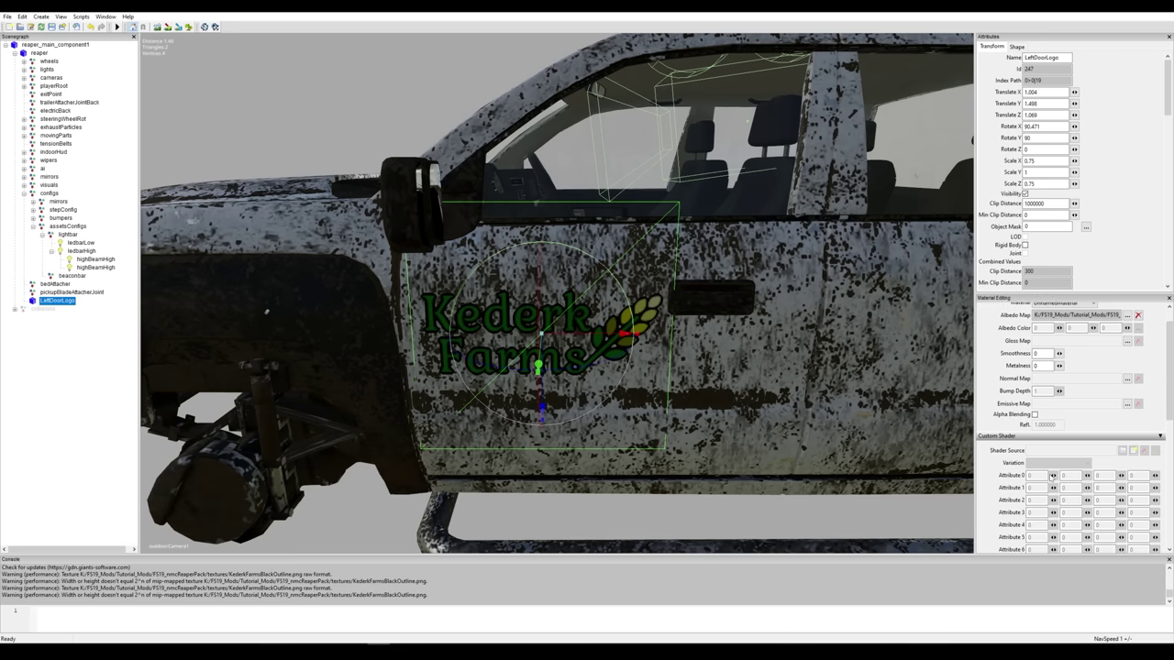
{"action": "left_click", "coordinate": [1134, 452]}
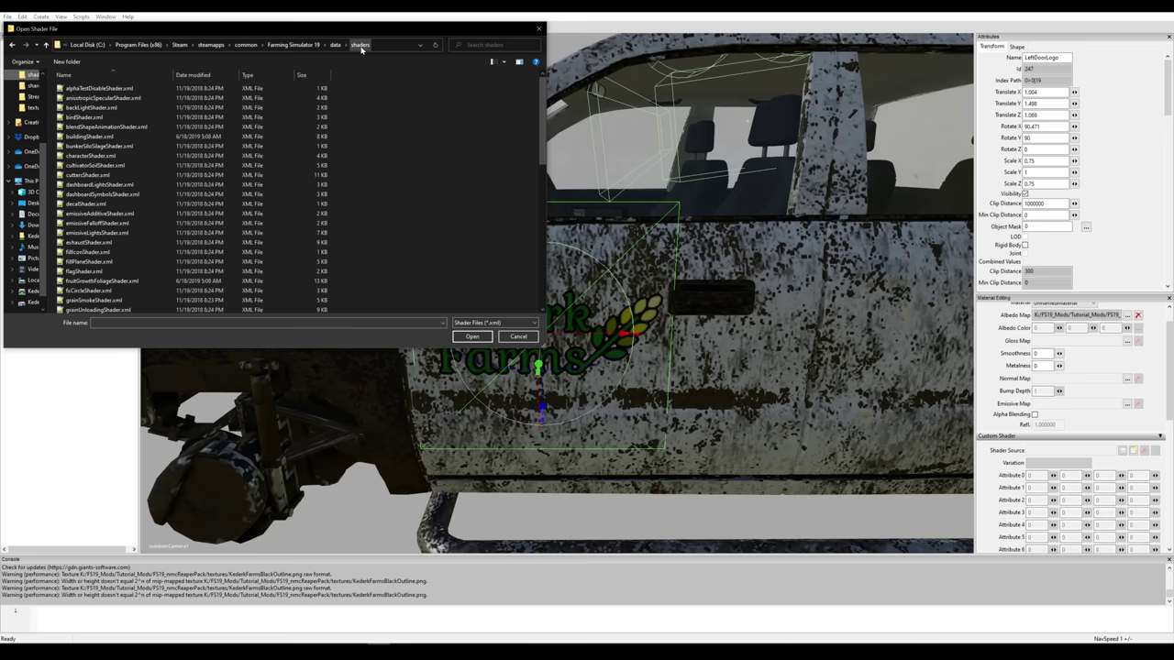
{"action": "scroll", "coordinate": [87, 266], "scroll_direction": "down", "scroll_amount": 10}
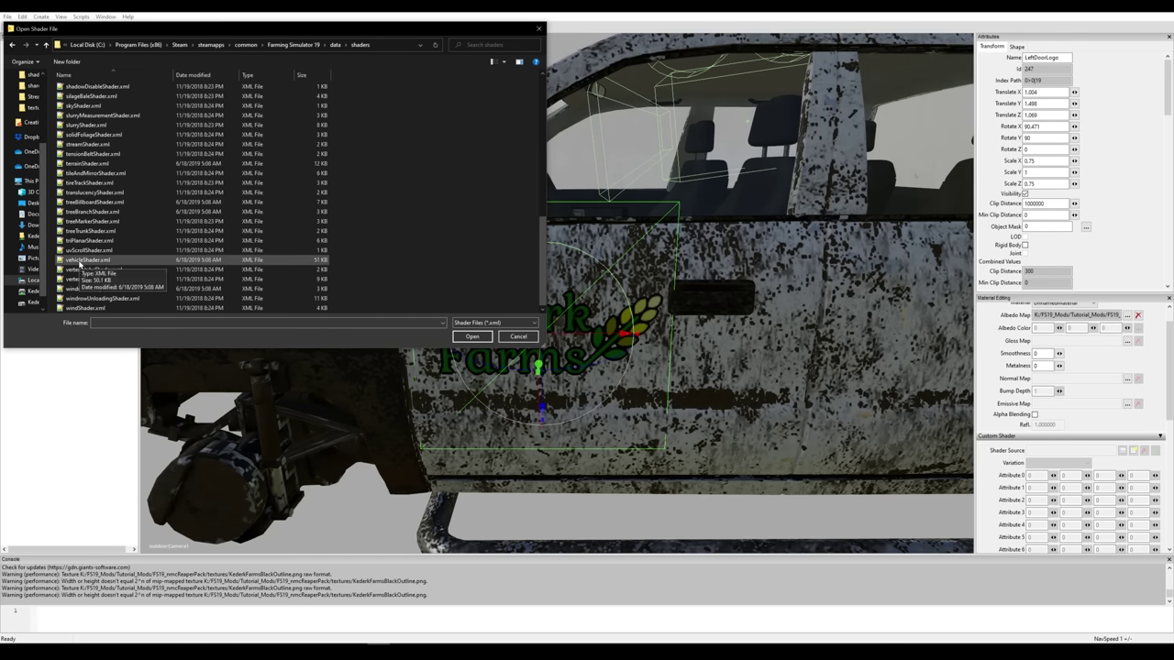
{"action": "double_click", "coordinate": [81, 263]}
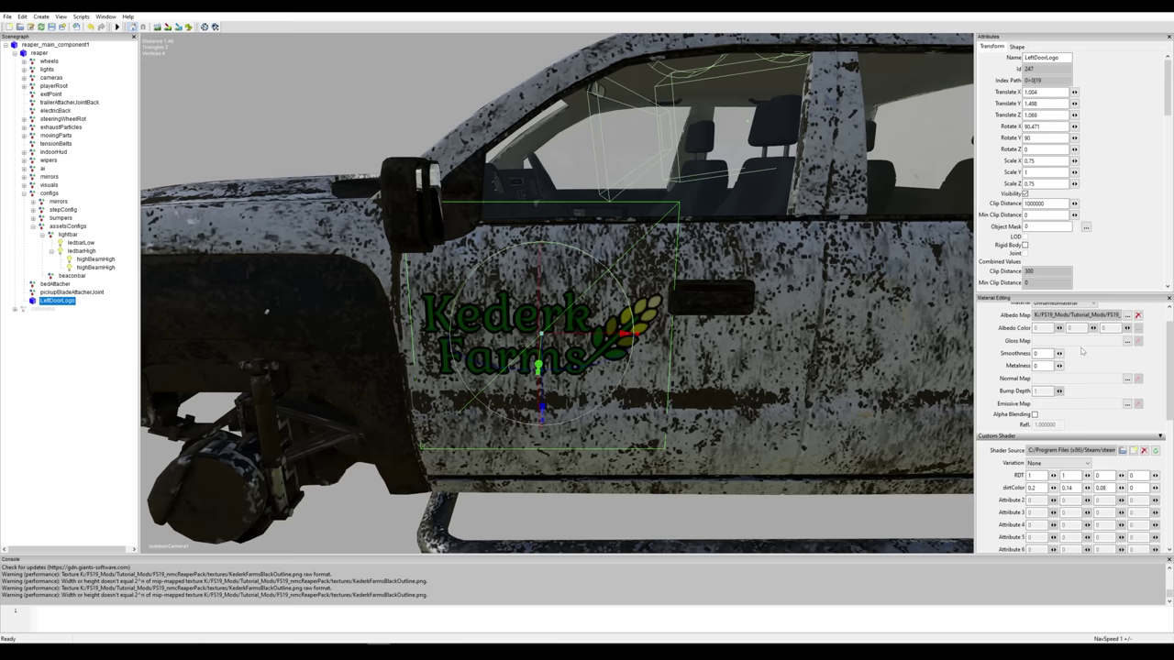
Set the logo material's gloss map to reflectorsTrailers_specular.dds from data/shared.
{"action": "left_click", "coordinate": [1127, 341]}
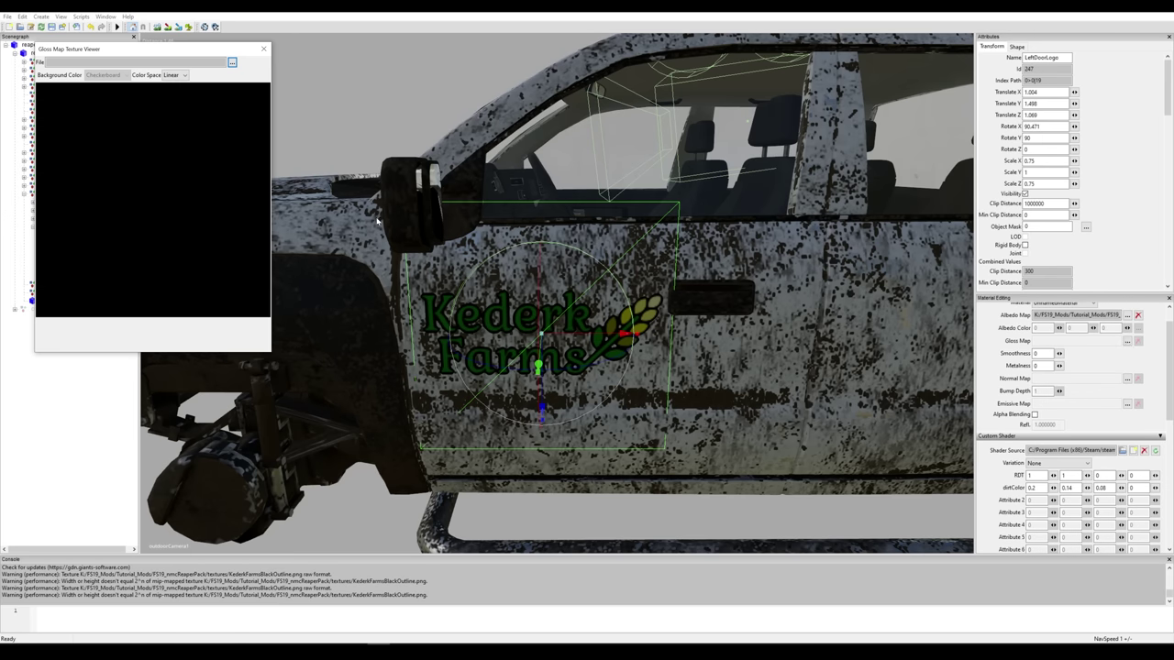
{"action": "left_click", "coordinate": [232, 61]}
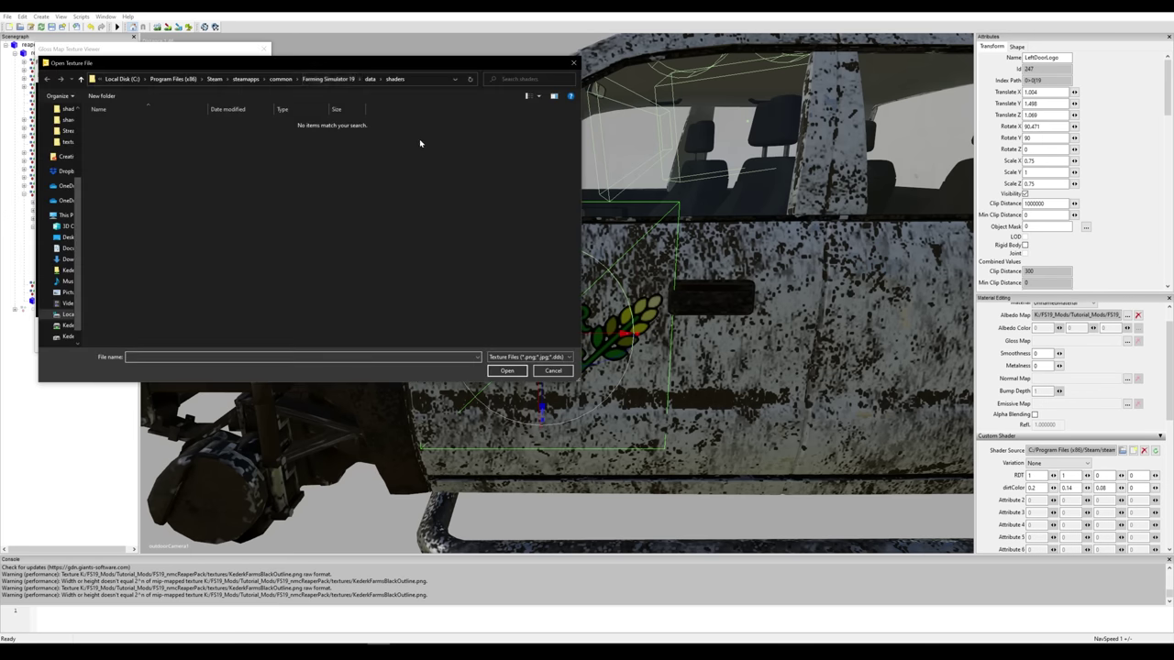
{"action": "left_click", "coordinate": [370, 79]}
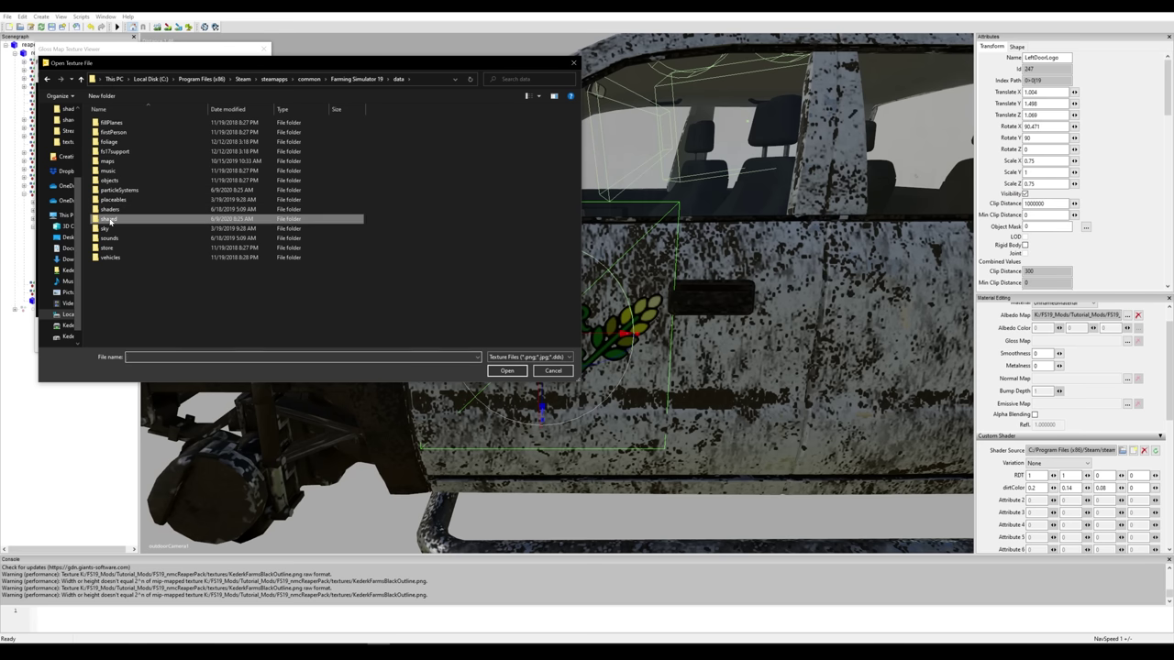
{"action": "double_click", "coordinate": [183, 218]}
{"action": "scroll", "coordinate": [395, 260], "scroll_direction": "down", "scroll_amount": 3}
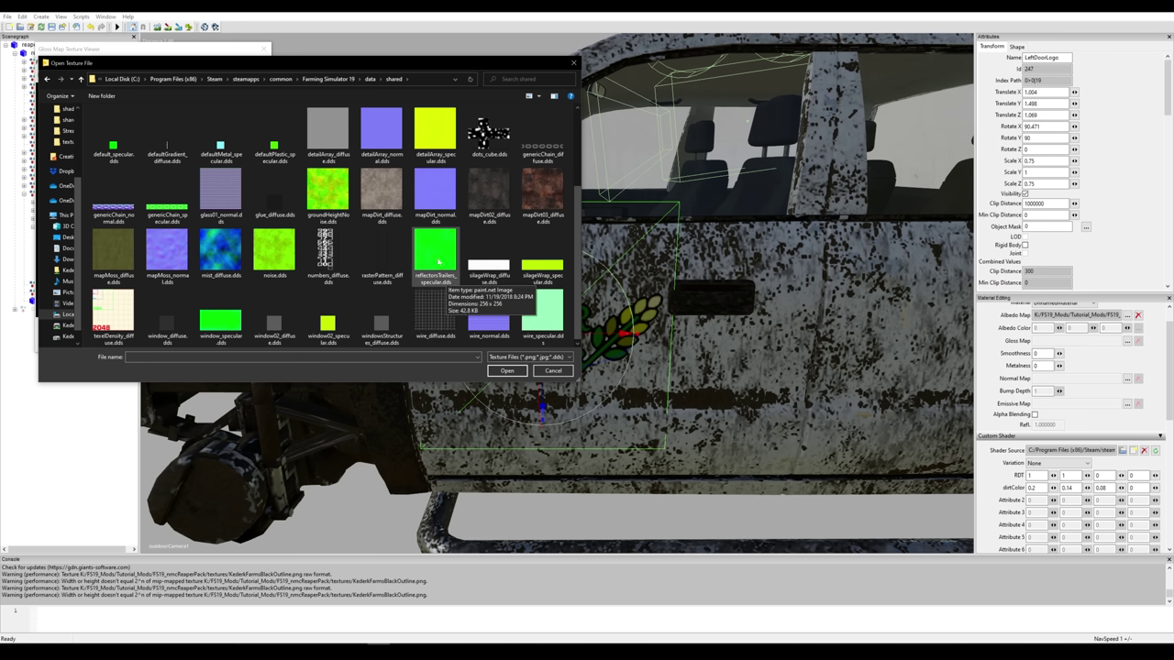
{"action": "double_click", "coordinate": [443, 265]}
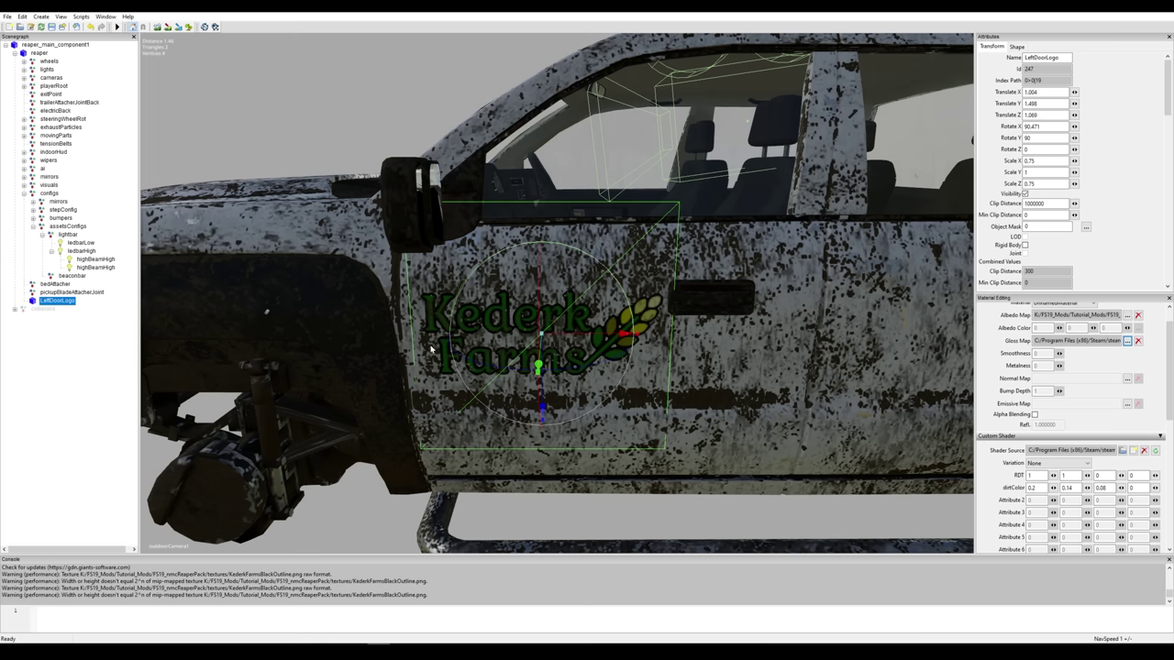
{"action": "scroll", "coordinate": [431, 348], "scroll_direction": "up", "scroll_amount": 6}
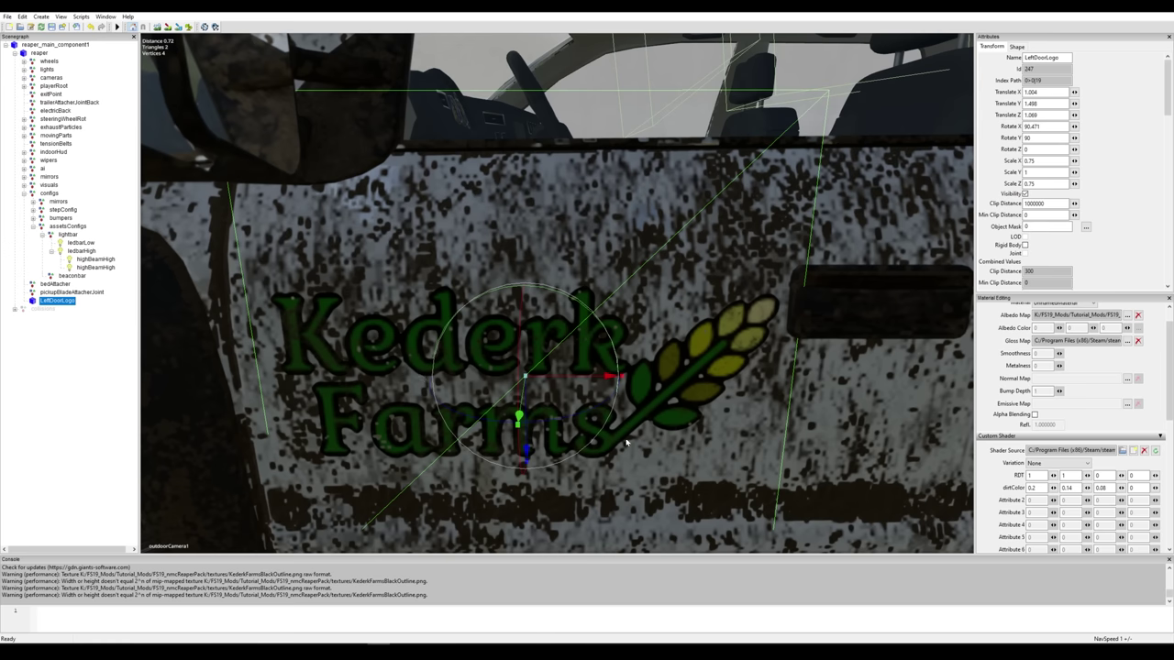
{"action": "scroll", "coordinate": [745, 325], "scroll_direction": "down", "scroll_amount": 8}
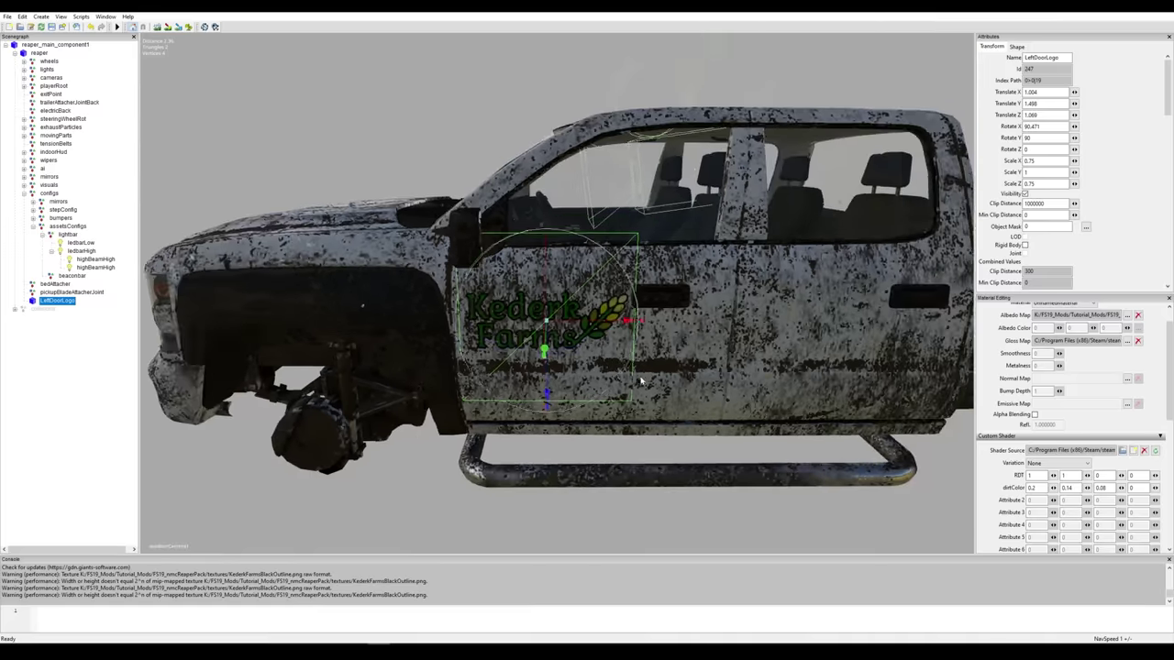
{"action": "scroll", "coordinate": [637, 385], "scroll_direction": "down", "scroll_amount": 2}
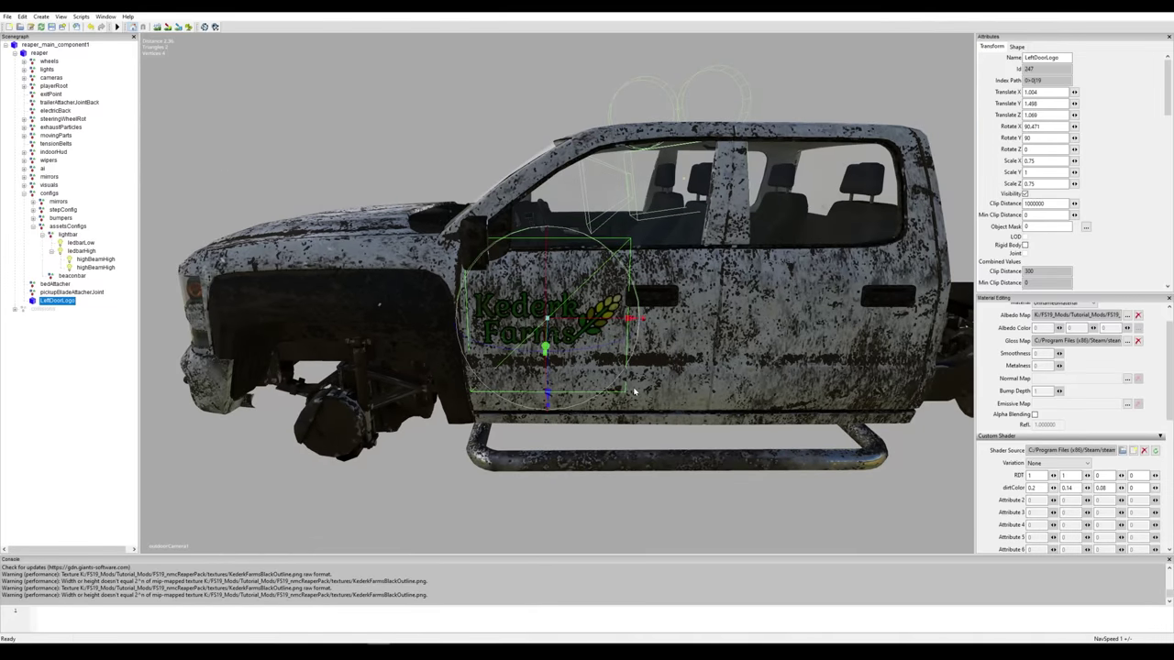
{"action": "scroll", "coordinate": [633, 391], "scroll_direction": "up", "scroll_amount": 4}
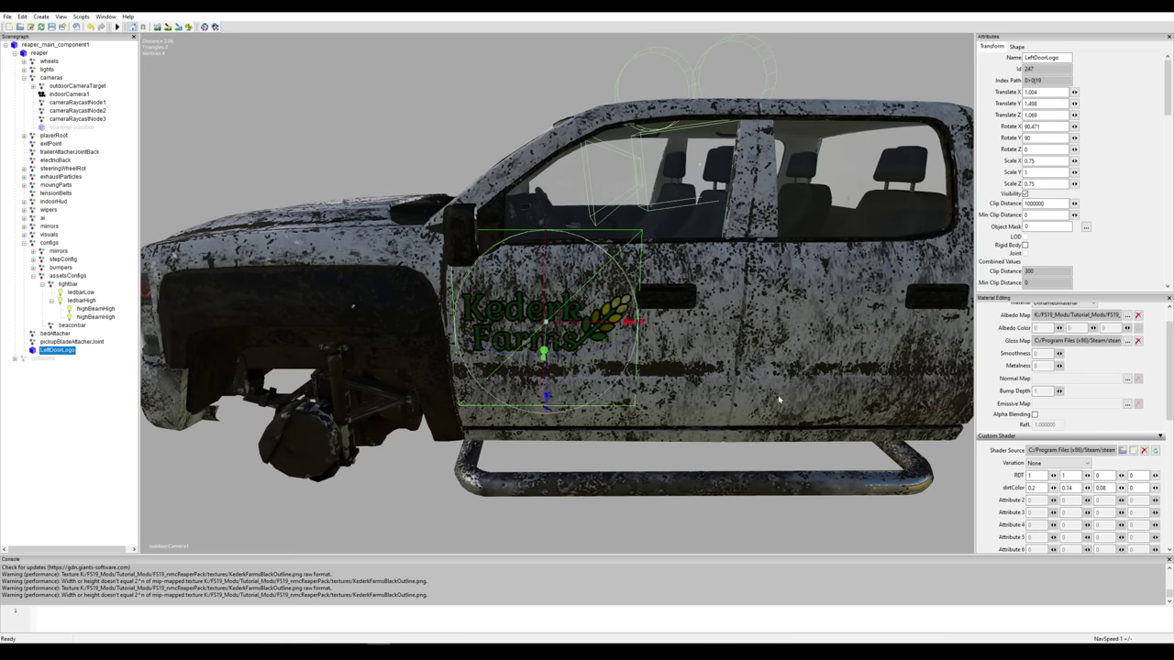
{"action": "scroll", "coordinate": [758, 374], "scroll_direction": "up", "scroll_amount": 2}
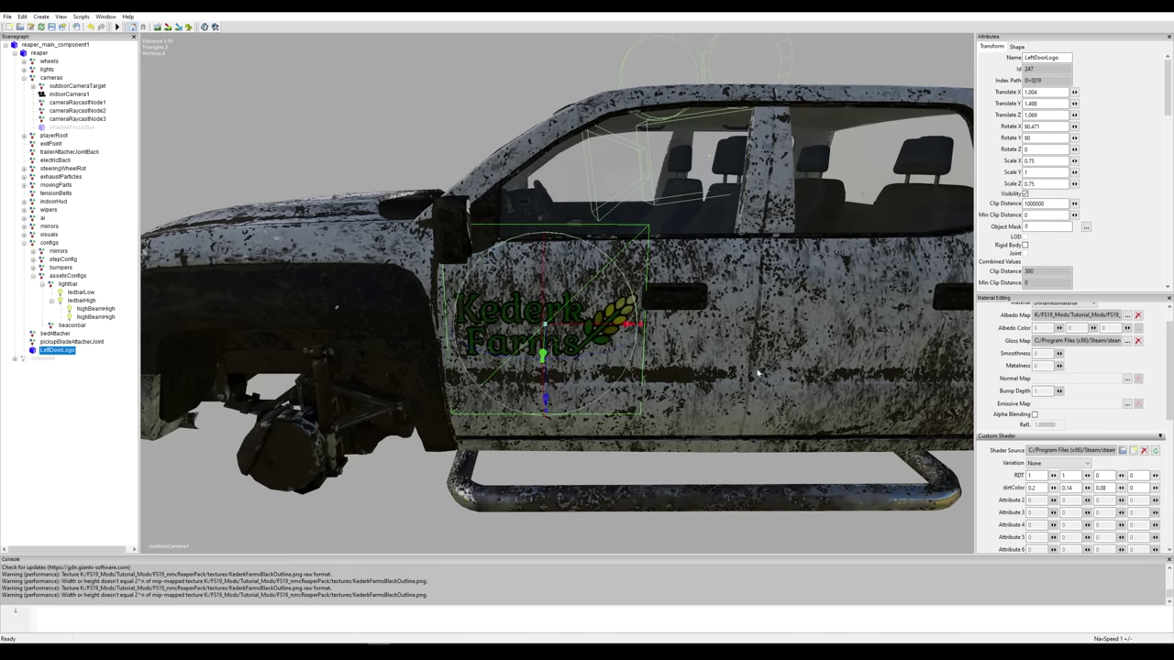
{"action": "scroll", "coordinate": [758, 373], "scroll_direction": "up", "scroll_amount": 2}
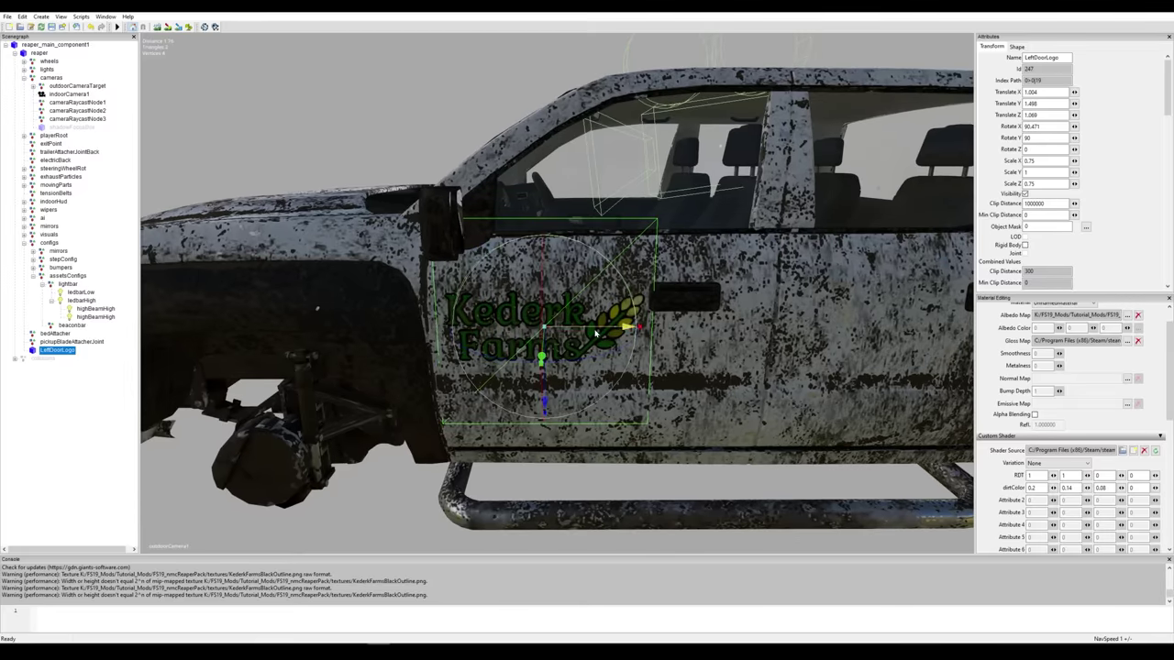
{"action": "scroll", "coordinate": [615, 349], "scroll_direction": "down", "scroll_amount": 2}
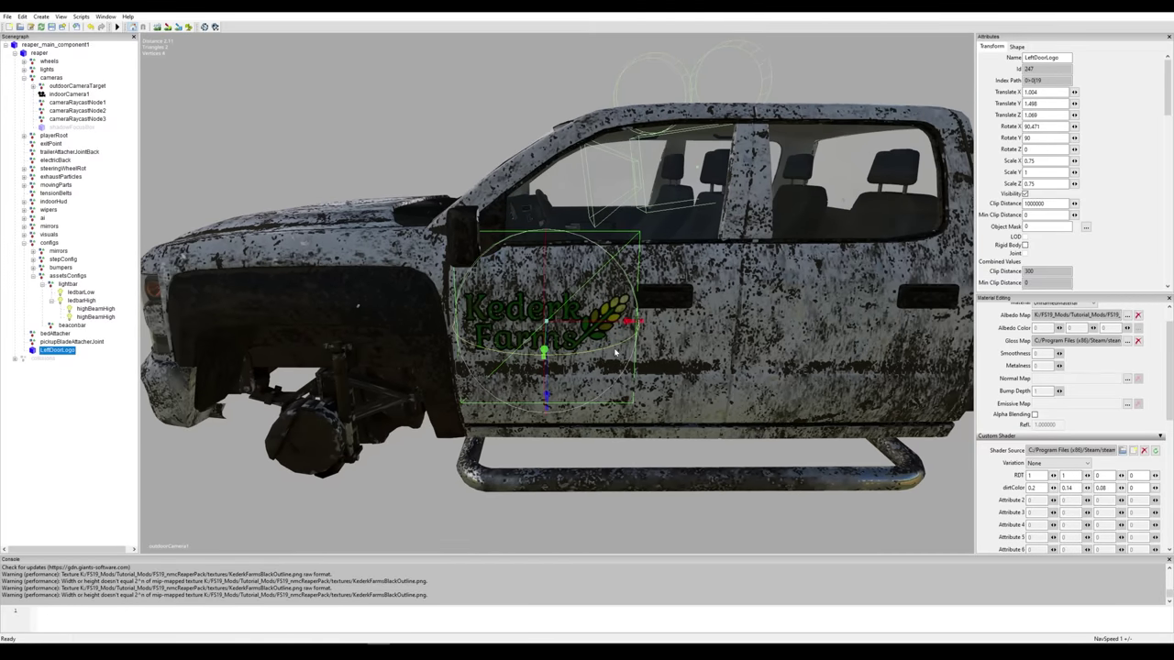
{"action": "scroll", "coordinate": [615, 352], "scroll_direction": "down", "scroll_amount": 2}
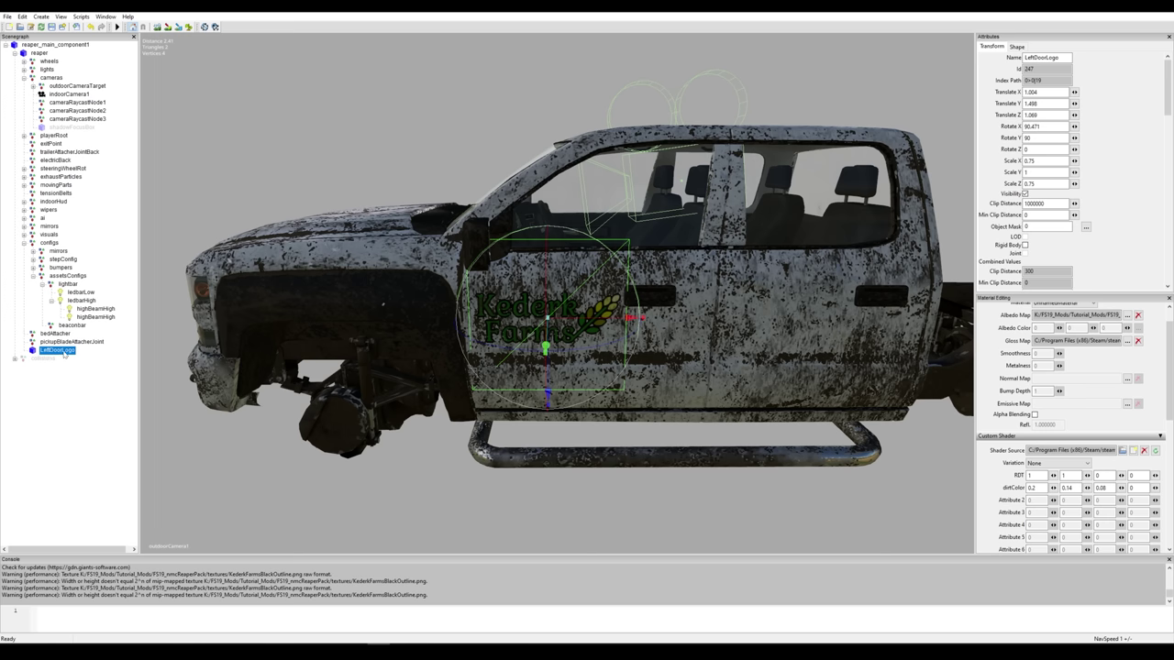
Duplicate LeftDoorLogo as RightDoorLogo and move it beside the opposite door at -1.301, 1.517, 1.069.
{"action": "left_click", "coordinate": [22, 17]}
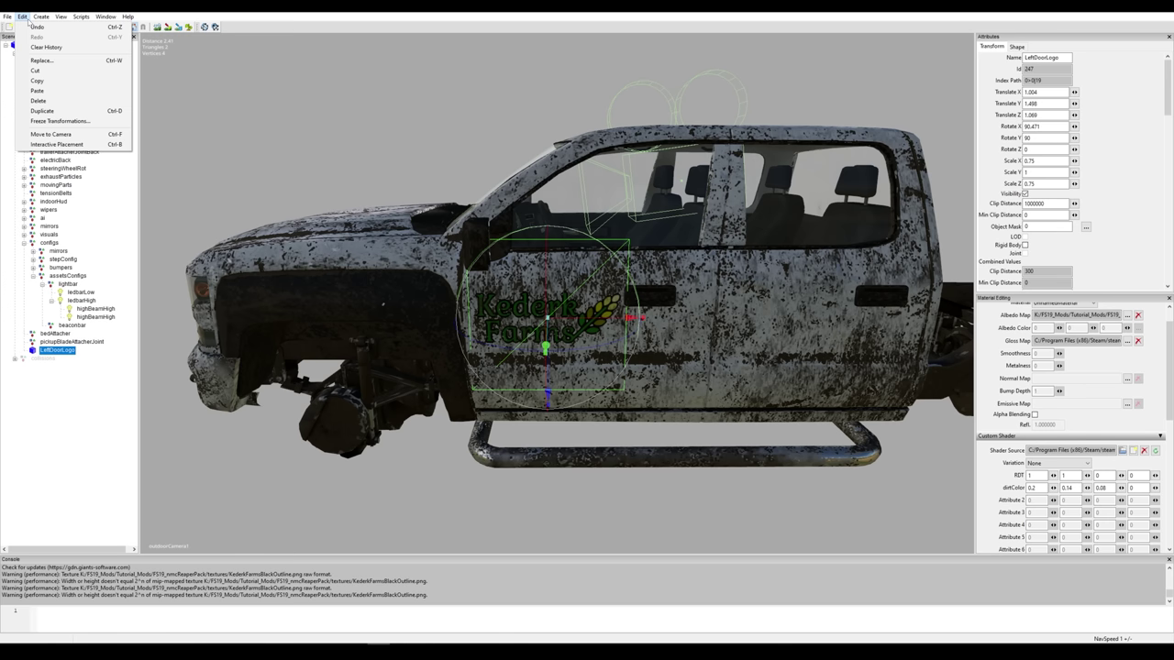
{"action": "left_click", "coordinate": [42, 111]}
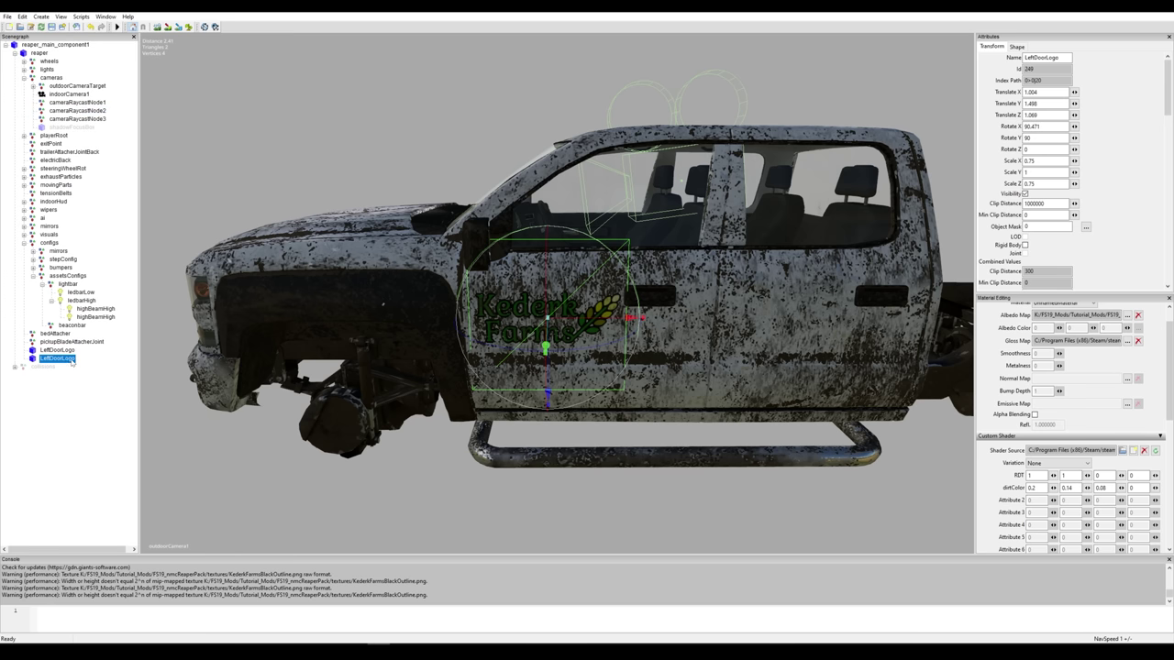
{"action": "mouse_move", "coordinate": [1026, 57]}
{"action": "left_mouse_down"}
{"action": "mouse_move", "coordinate": [1070, 56]}
{"action": "mouse_move", "coordinate": [1035, 57]}
{"action": "left_mouse_up"}
{"action": "type", "text": "Right"}
{"action": "key", "text": "Return"}
{"action": "middle_click_drag", "start_coordinate": [918, 184], "coordinate": [557, 168]}
{"action": "left_click_drag", "start_coordinate": [557, 168], "coordinate": [584, 378]}
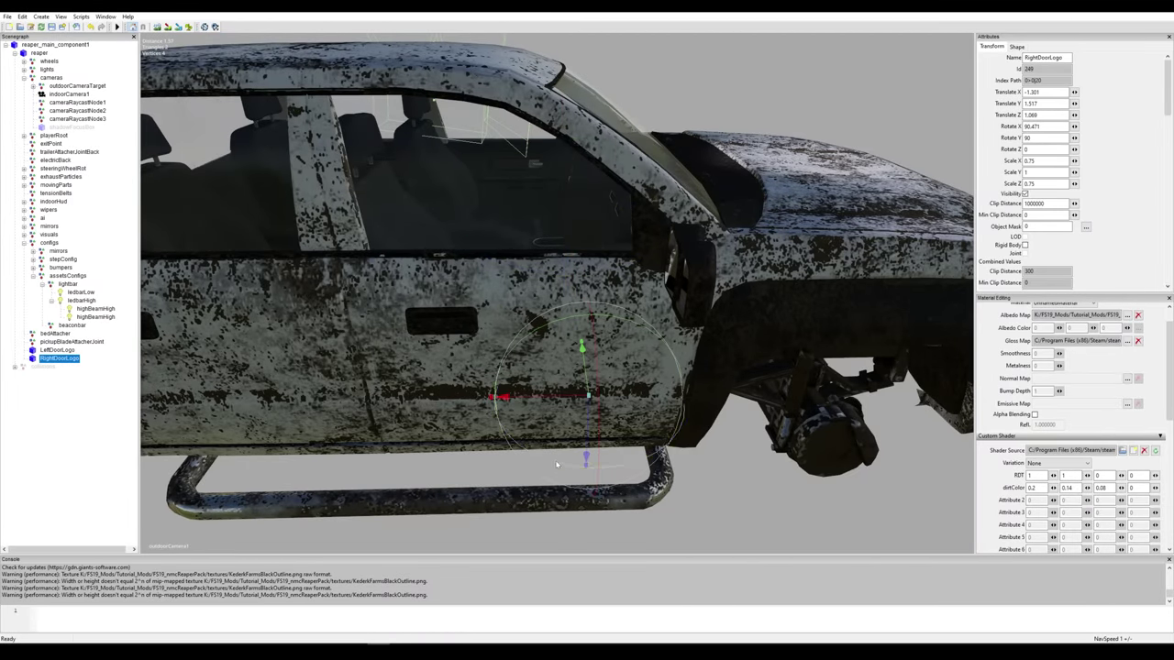
Set RightDoorLogo's Rotate Y to -90 and fit it flush at translate -1.007, 1.514, 1.069.
{"action": "left_click_drag", "start_coordinate": [556, 465], "coordinate": [653, 246]}
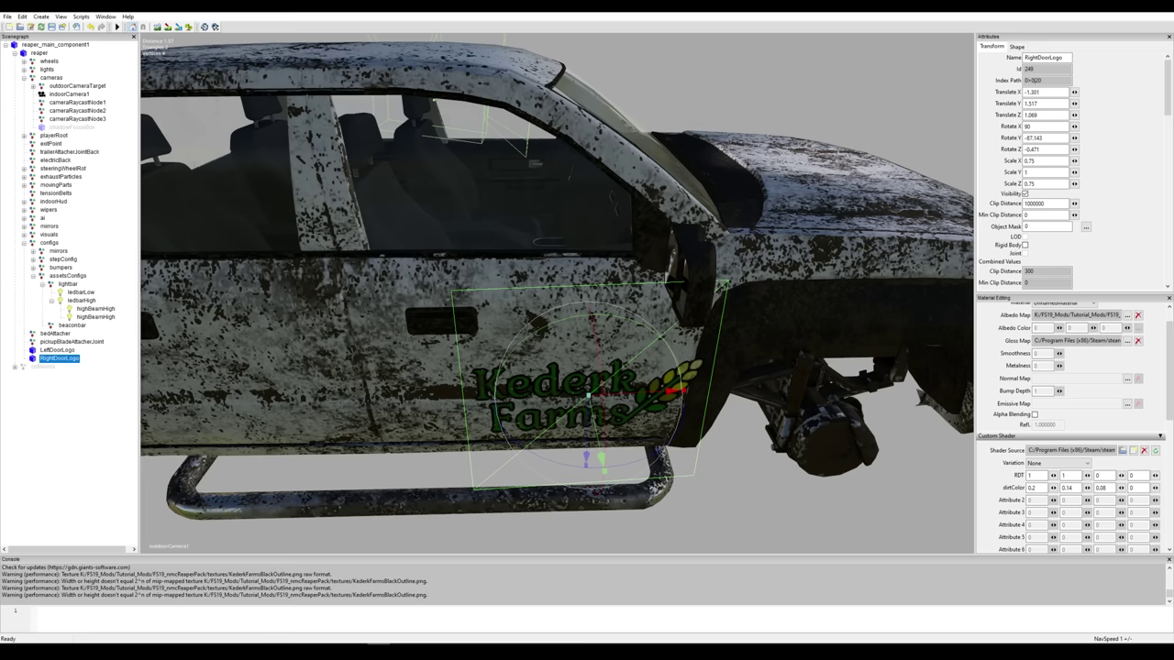
{"action": "left_click_drag", "start_coordinate": [1044, 138], "coordinate": [1025, 137]}
{"action": "type", "text": "-90"}
{"action": "key", "text": "Return"}
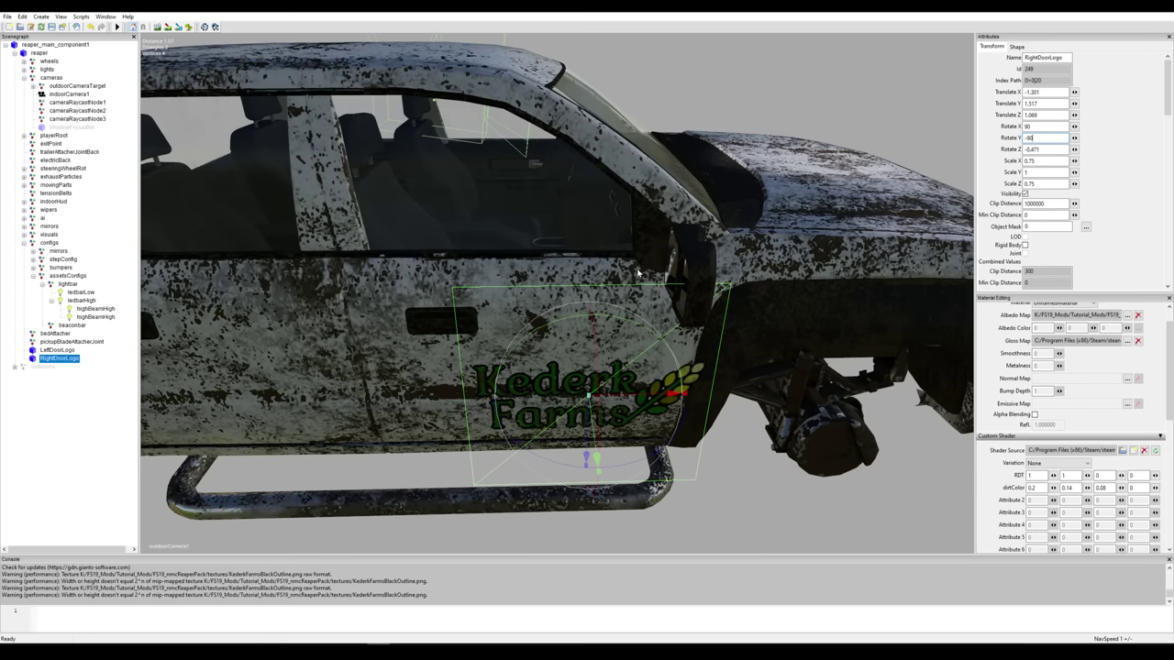
{"action": "left_click_drag", "start_coordinate": [594, 459], "coordinate": [597, 390]}
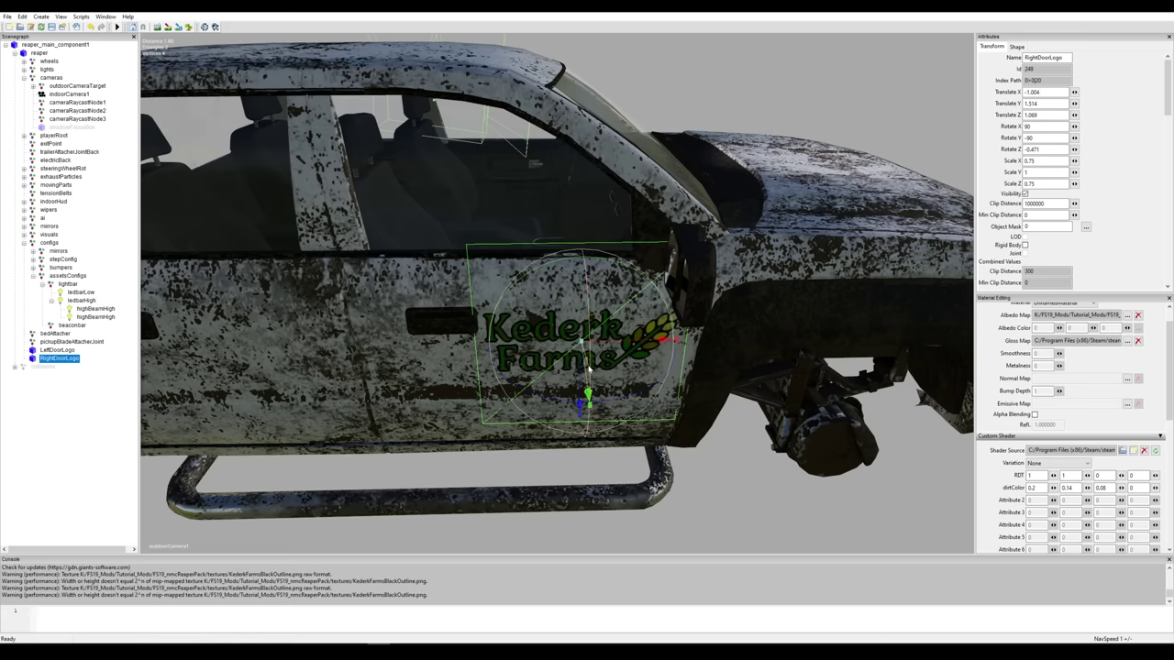
{"action": "left_click_drag", "start_coordinate": [588, 396], "coordinate": [591, 368]}
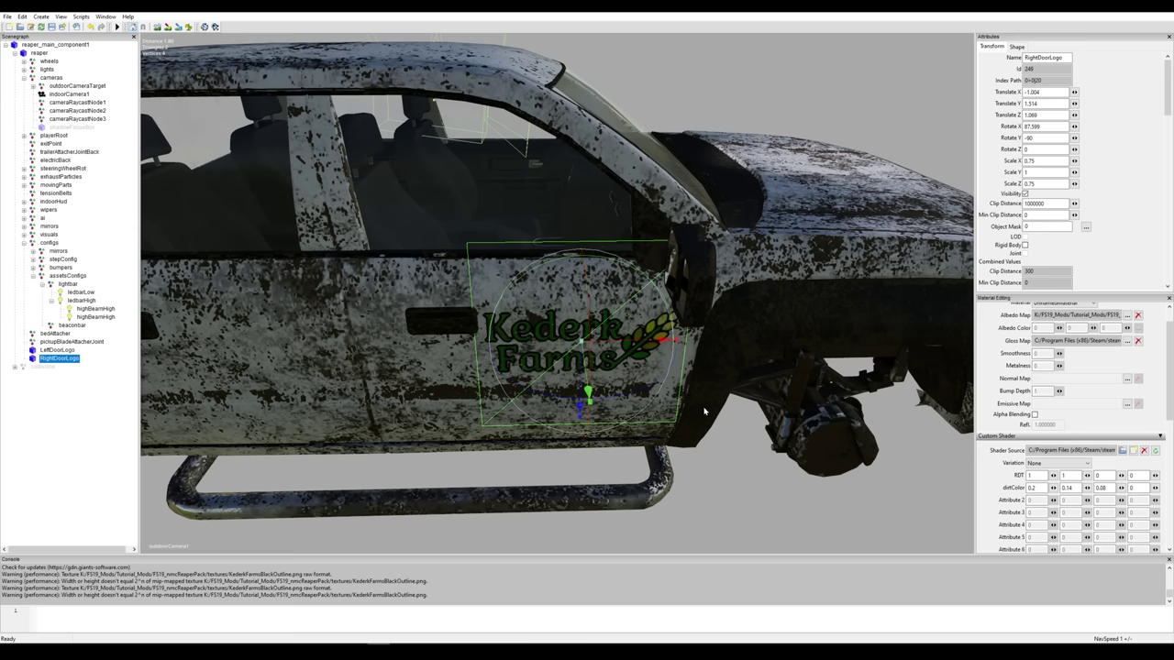
{"action": "mouse_move", "coordinate": [704, 411]}
{"action": "middle_mouse_down"}
{"action": "mouse_move", "coordinate": [715, 412]}
{"action": "mouse_move", "coordinate": [686, 442]}
{"action": "mouse_move", "coordinate": [793, 411]}
{"action": "mouse_move", "coordinate": [832, 415]}
{"action": "mouse_move", "coordinate": [734, 431]}
{"action": "mouse_move", "coordinate": [702, 421]}
{"action": "mouse_move", "coordinate": [711, 409]}
{"action": "middle_mouse_up"}
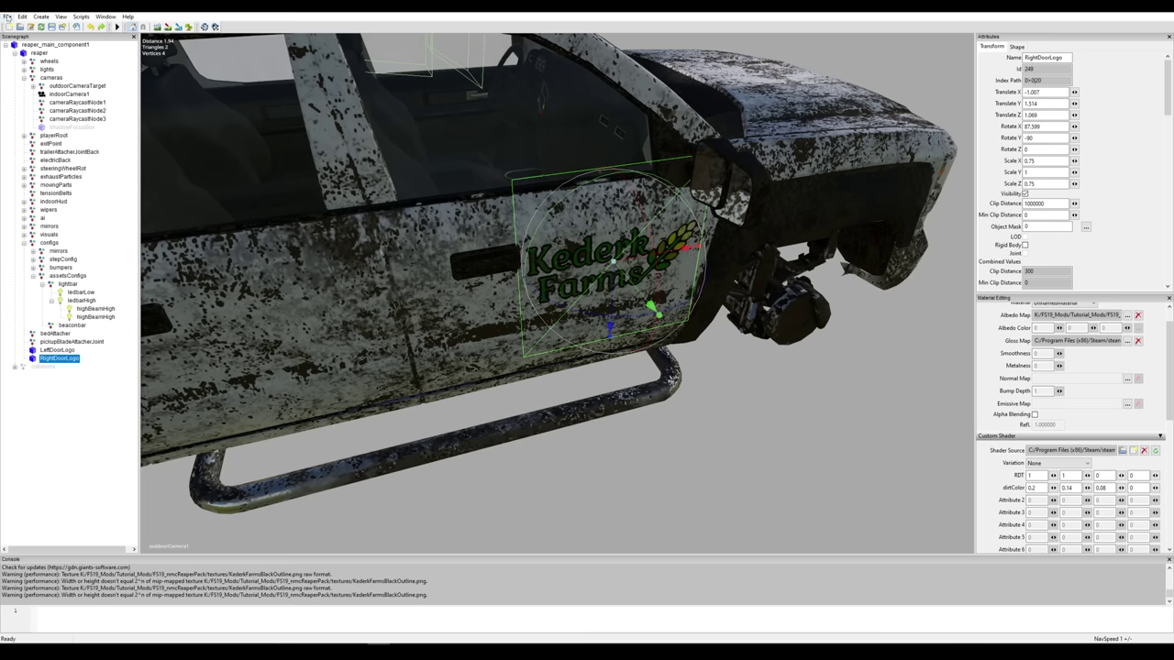
Save the scene, then buy a white Reaper 2500 from the Cars shop for $37,000.
{"action": "key", "text": "ctrl+s"}
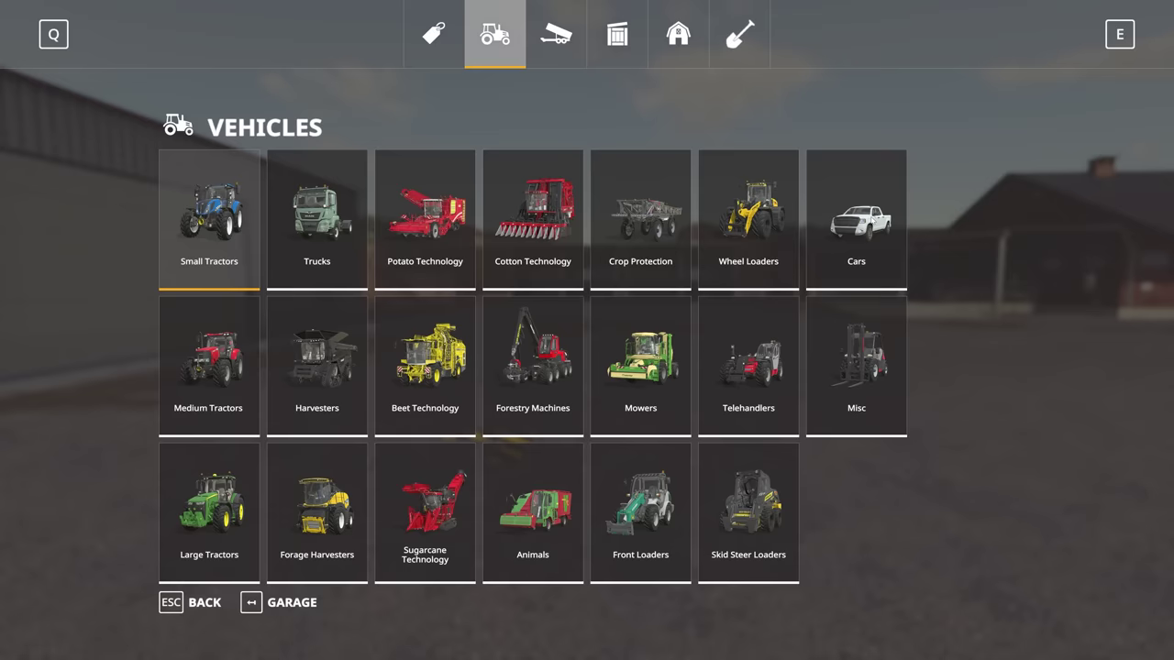
{"action": "left_click", "coordinate": [866, 223]}
{"action": "left_click", "coordinate": [908, 349]}
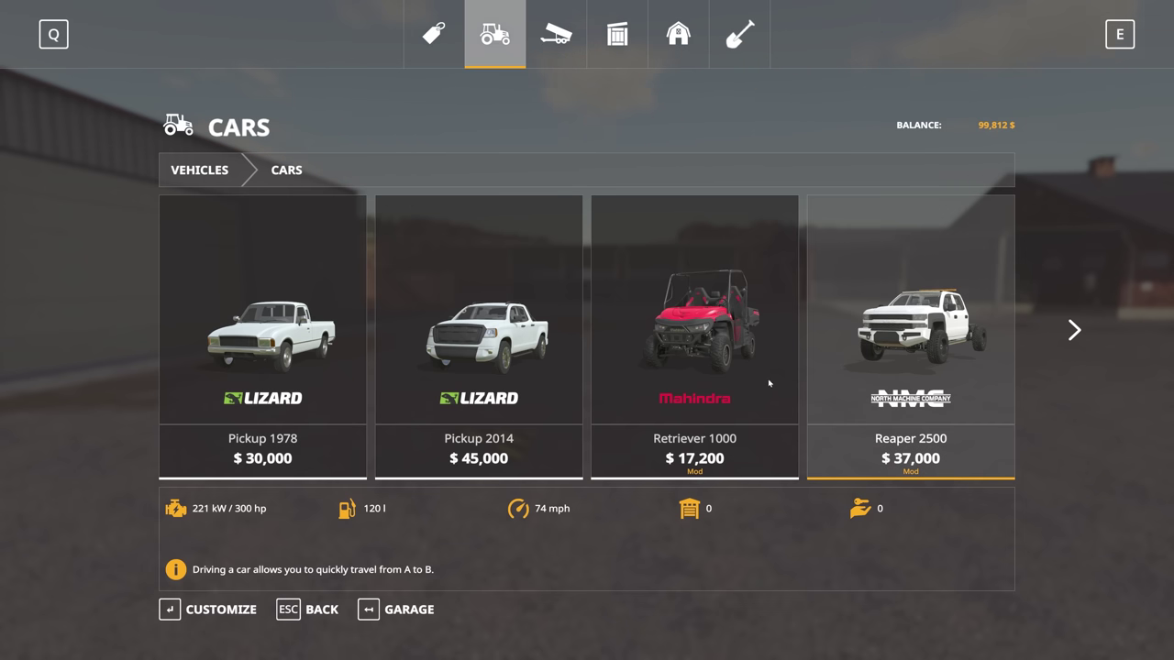
{"action": "key", "text": "Return"}
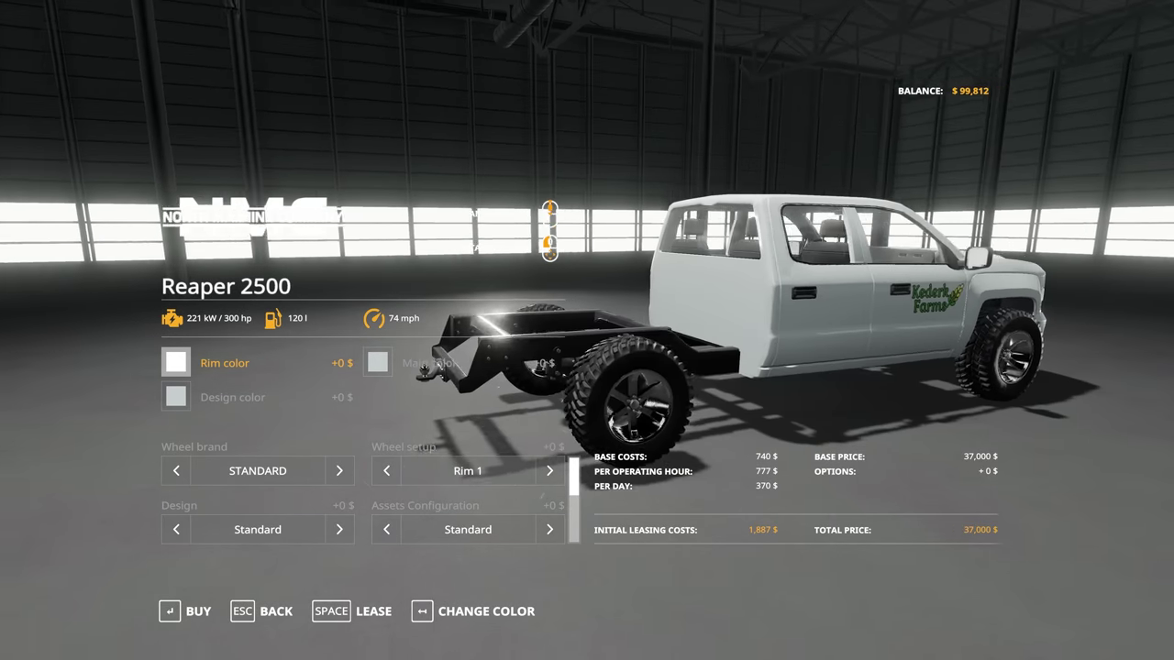
{"action": "left_click", "coordinate": [184, 618]}
{"action": "left_click", "coordinate": [424, 422]}
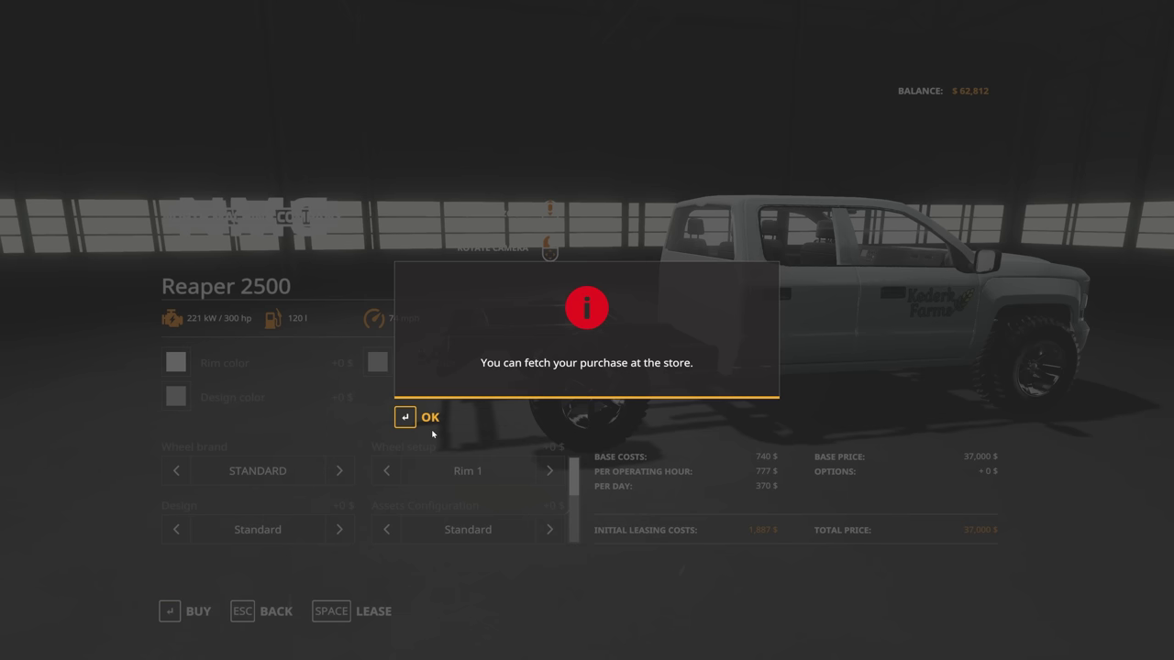
{"action": "left_click", "coordinate": [431, 416]}
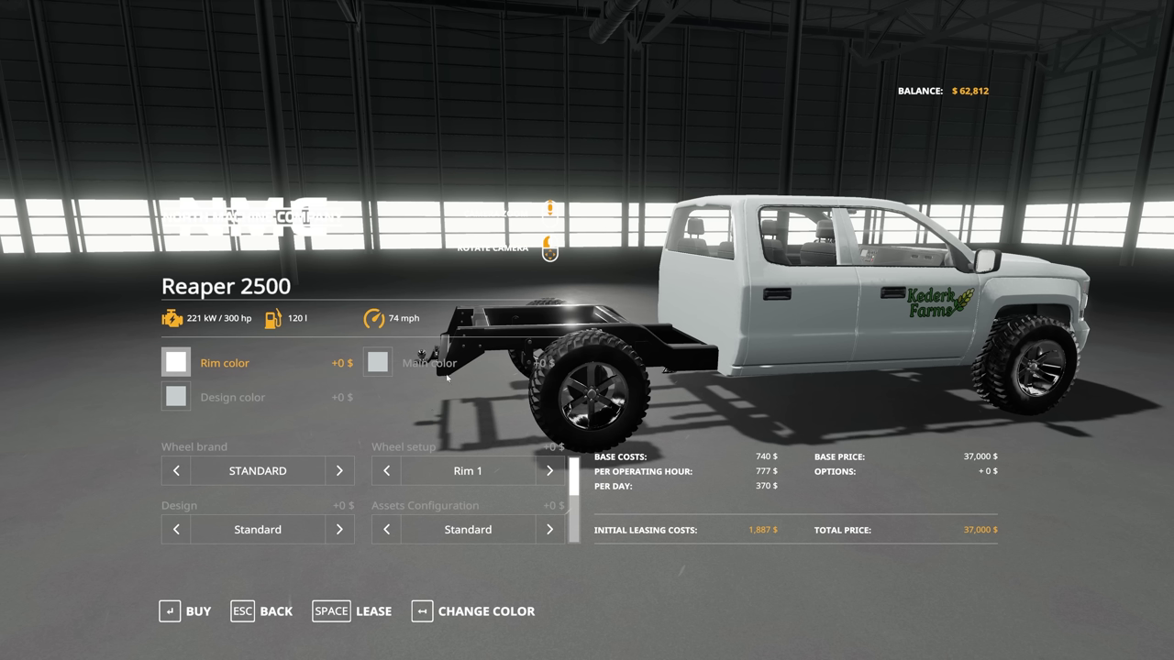
Paint a second Reaper 2500 blue and buy it for $37,500.
{"action": "left_click", "coordinate": [377, 362]}
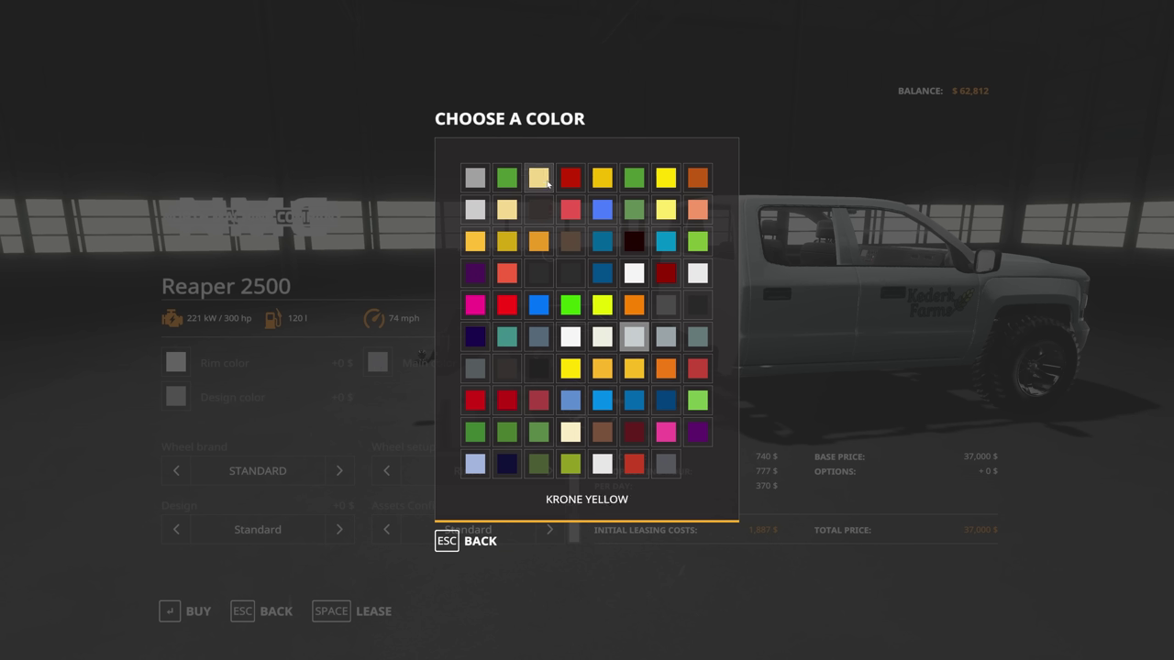
{"action": "left_click", "coordinate": [539, 273]}
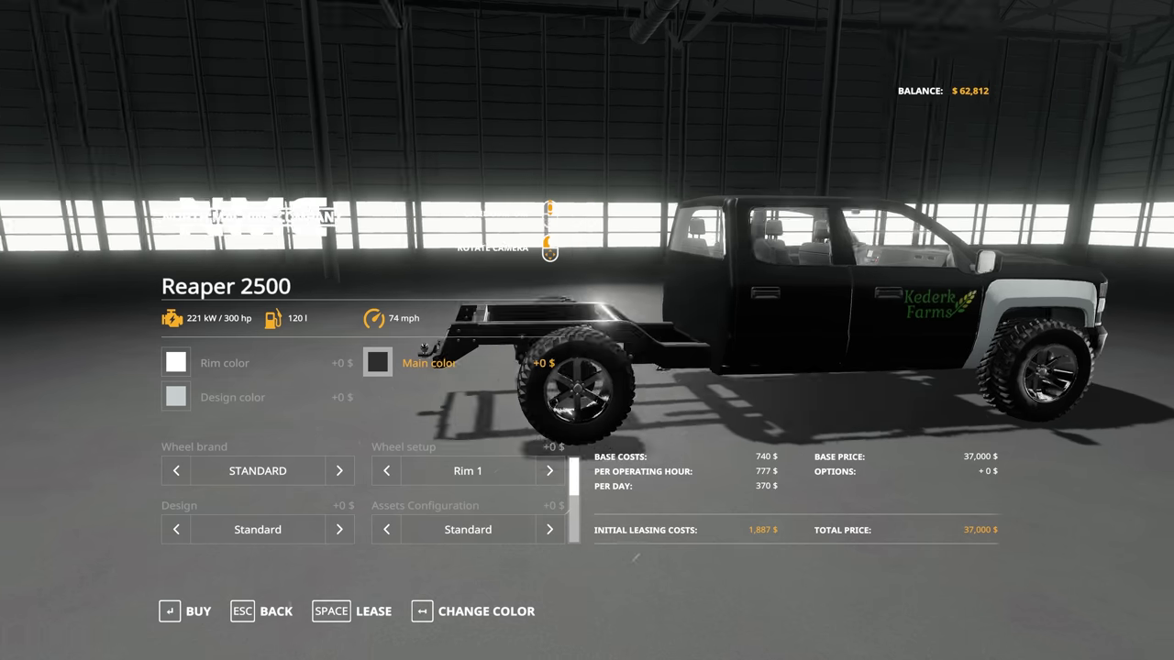
{"action": "scroll", "coordinate": [539, 277], "scroll_direction": "up", "scroll_amount": 3}
{"action": "left_click", "coordinate": [379, 365]}
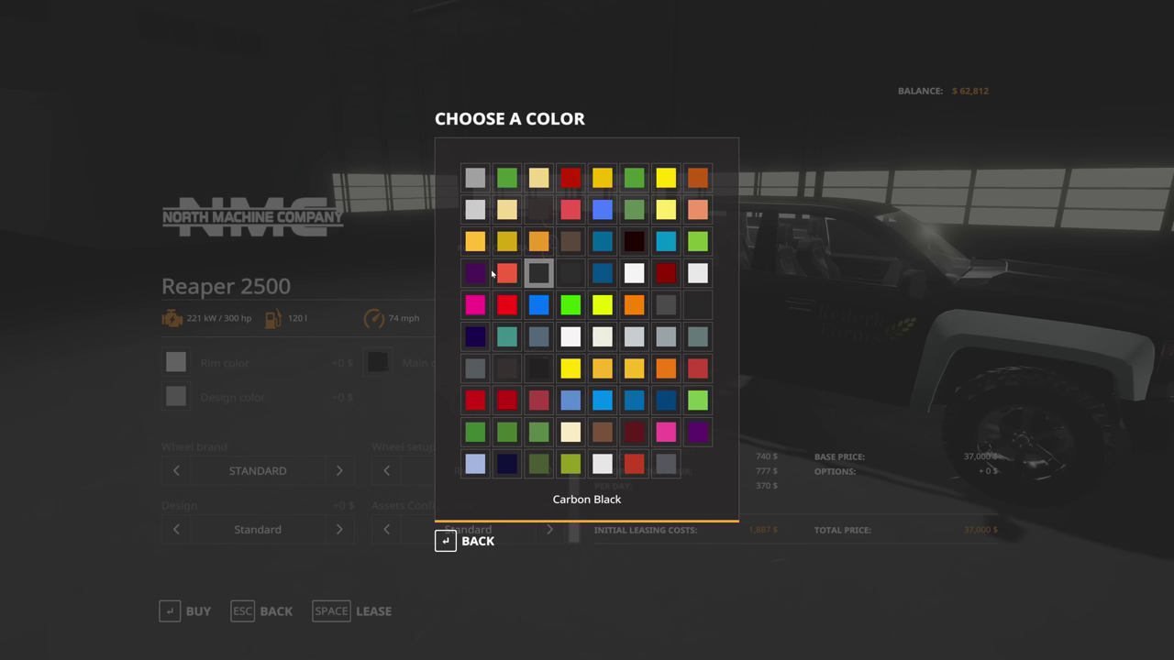
{"action": "left_click", "coordinate": [603, 242]}
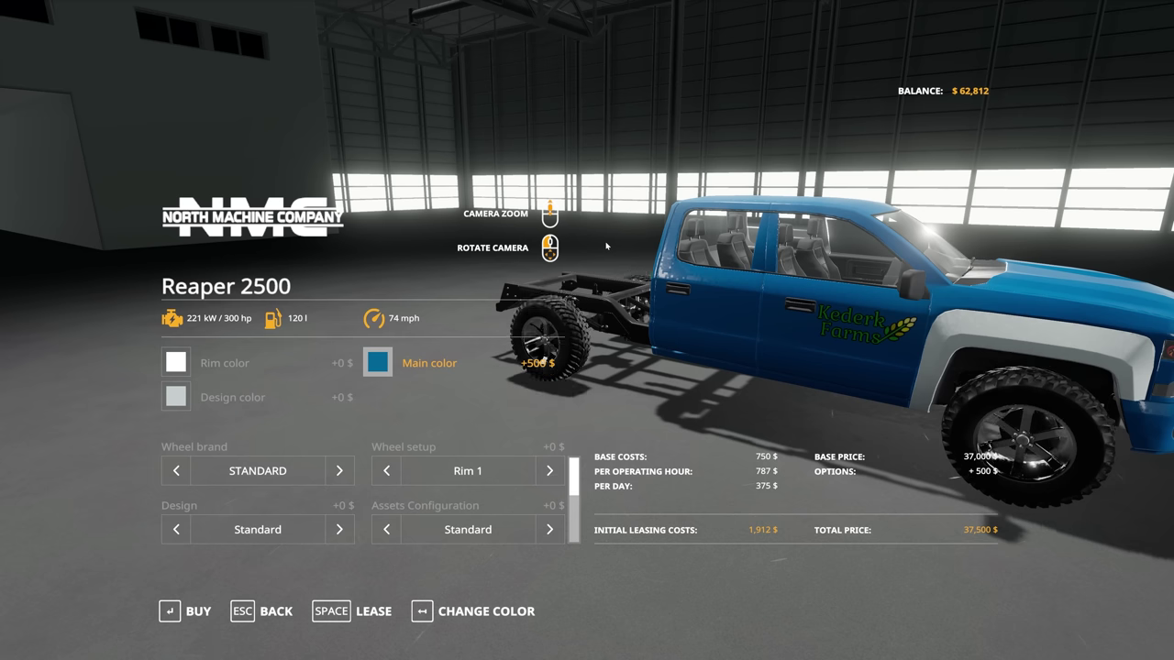
{"action": "key", "text": "Return"}
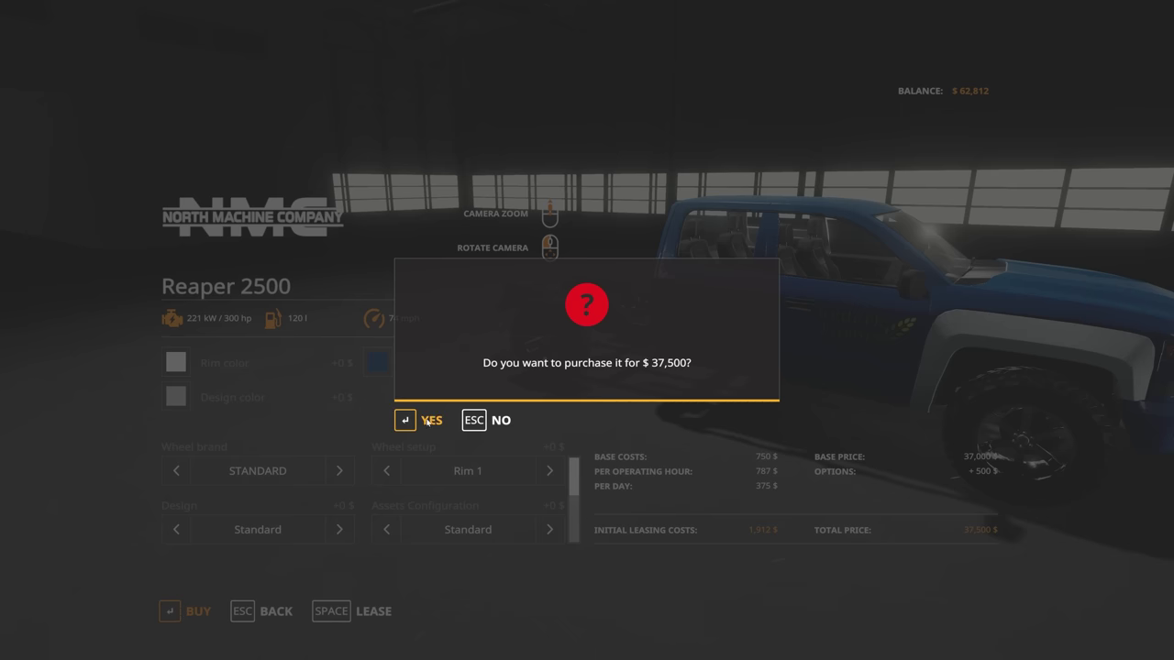
{"action": "left_click", "coordinate": [427, 422]}
{"action": "left_click", "coordinate": [424, 420]}
Leave the shop and walk around the blue truck to check its Kederk Farms door logo.
{"action": "key", "text": "Escape"}
{"action": "key", "text": "Escape"}
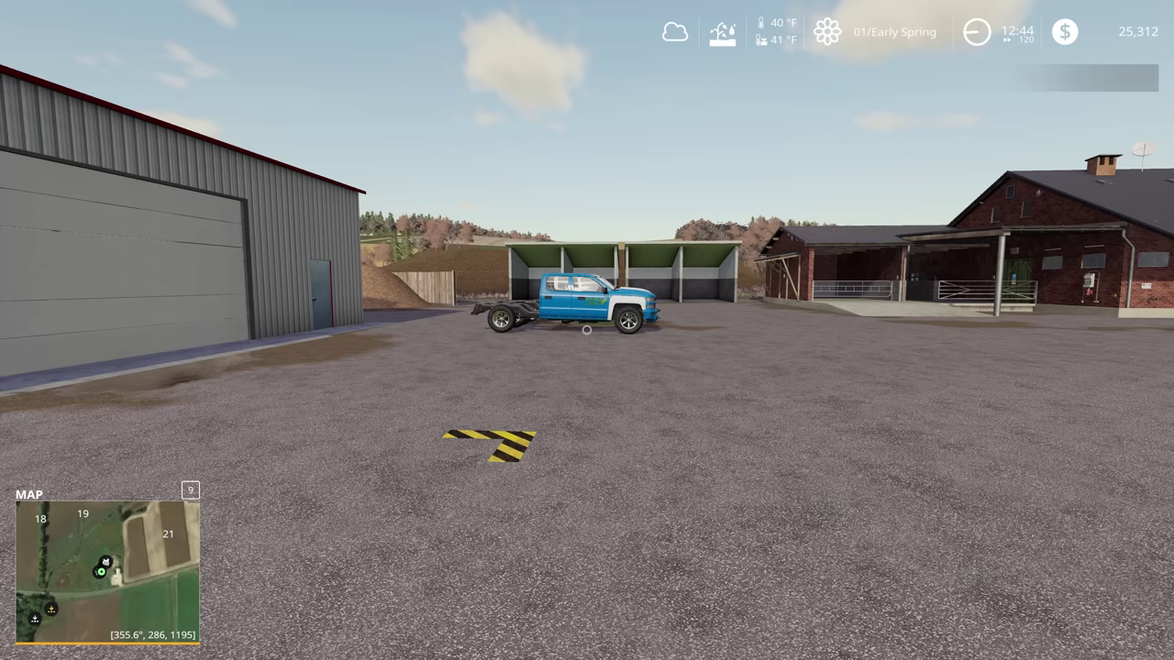
{"action": "key", "text": "w"}
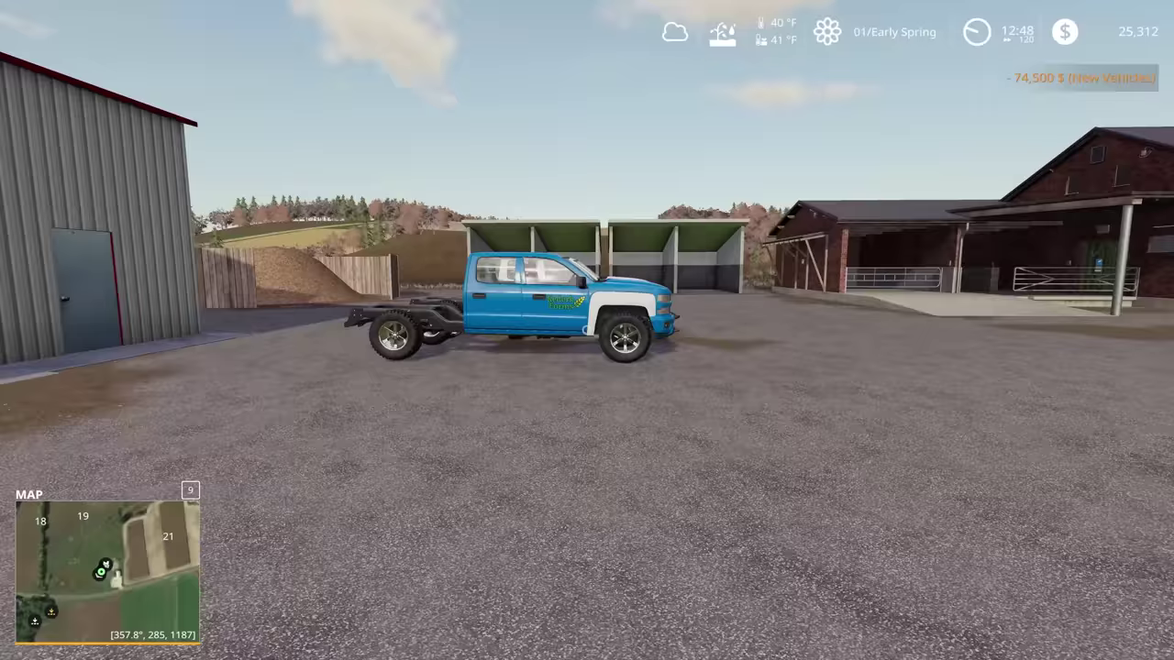
{"action": "key", "text": "w"}
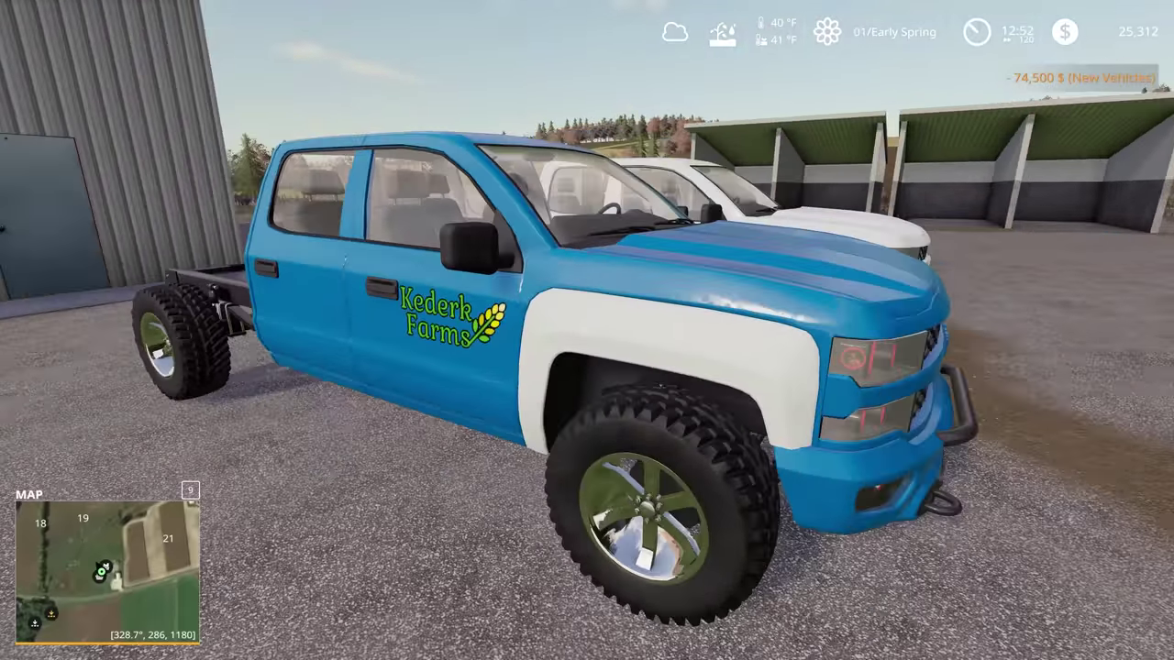
{"action": "key", "text": "w"}
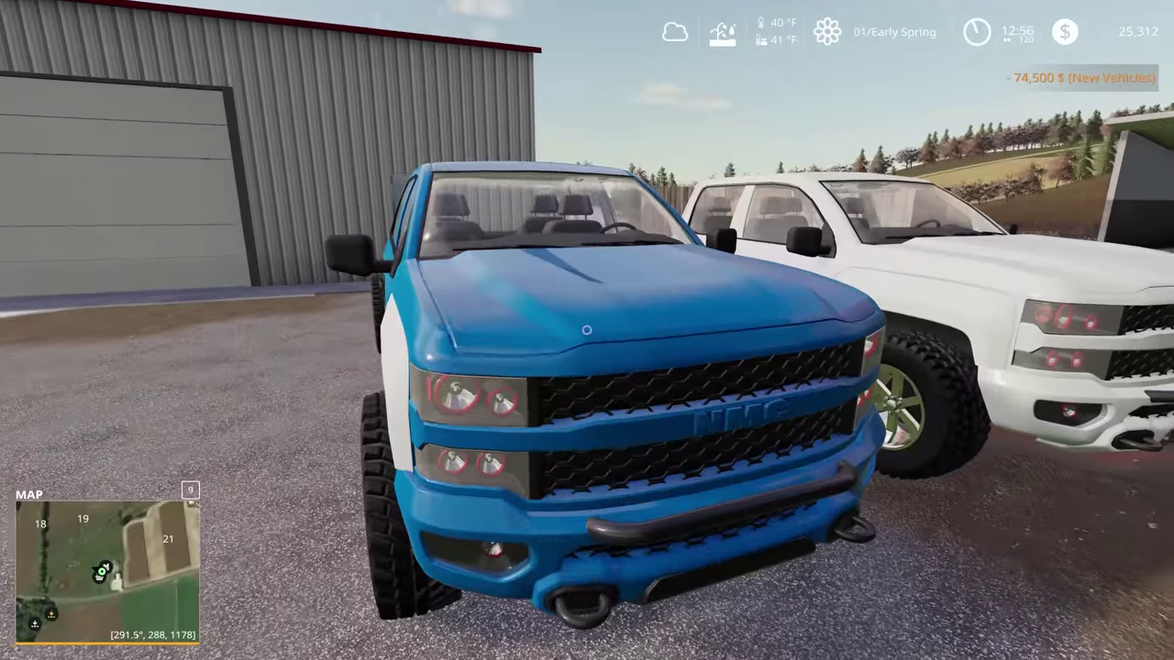
{"action": "key", "text": "w"}
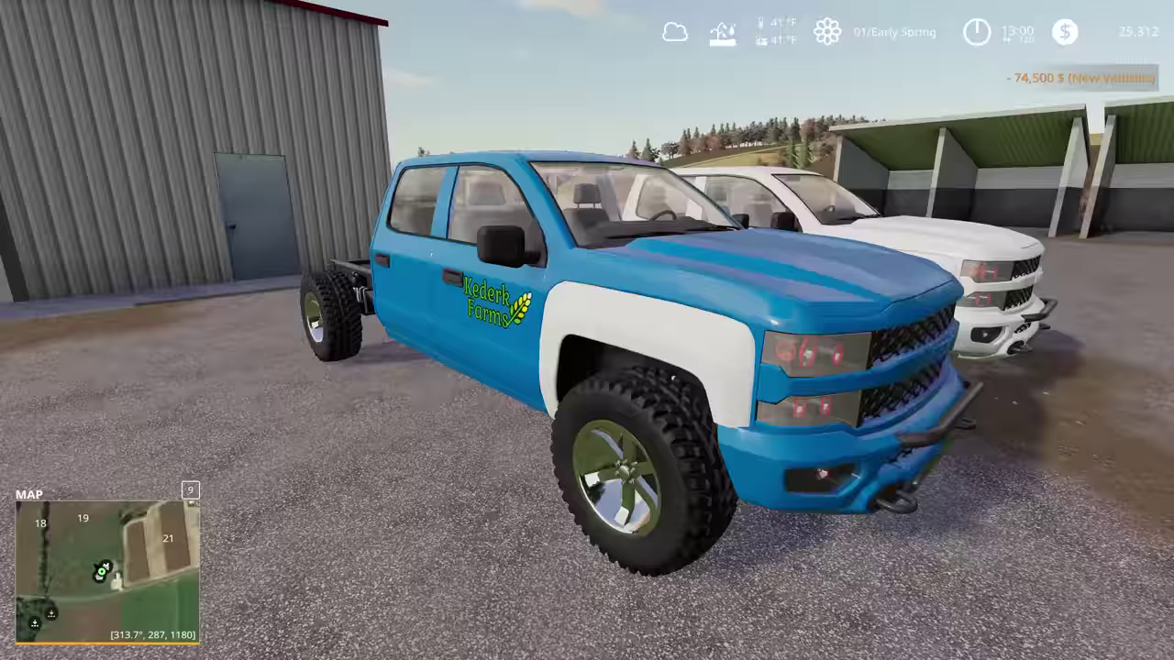
Walk to the white Reaper 2500, get in, and bring up Easy Development Commands.
{"action": "key", "text": "w"}
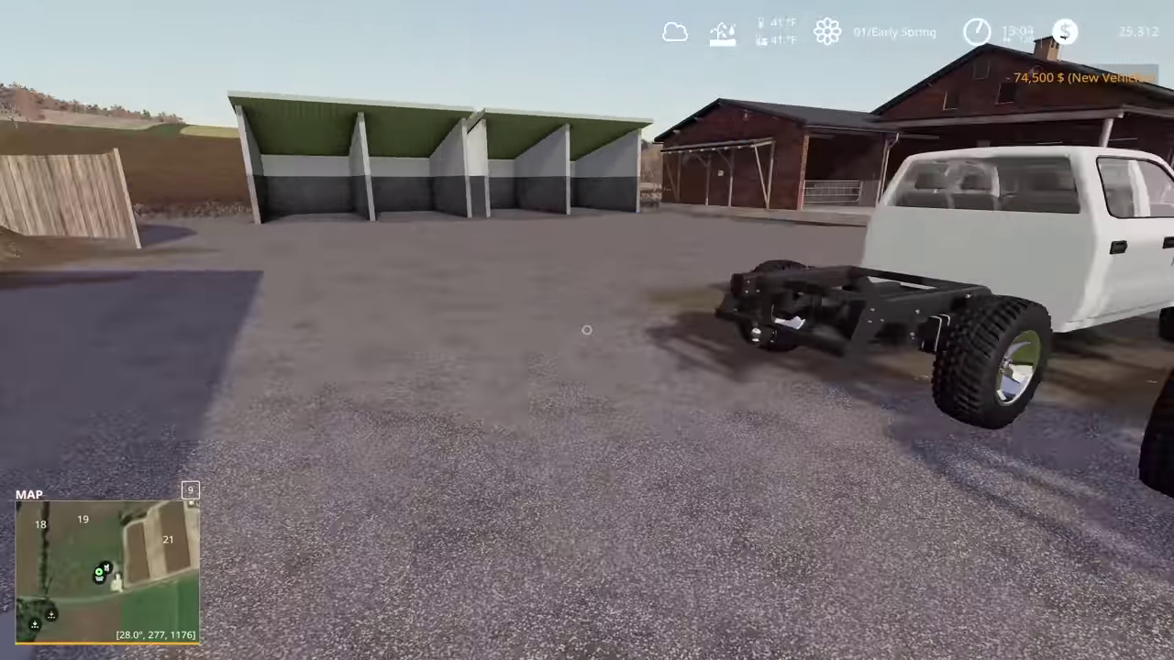
{"action": "key", "text": "w"}
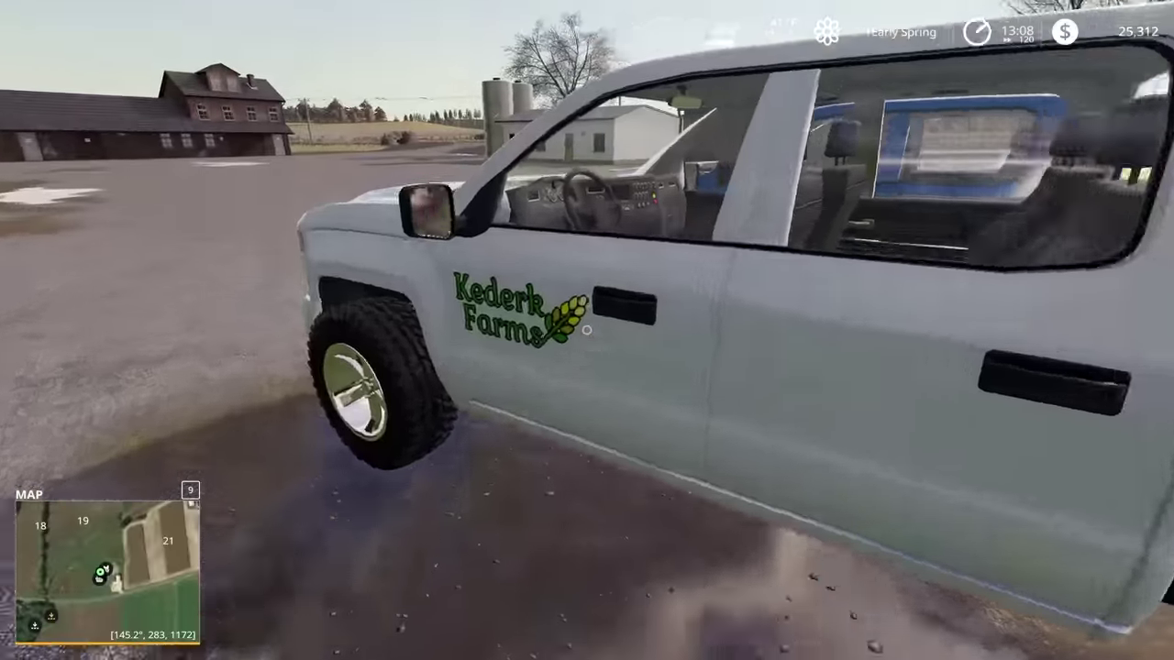
{"action": "key", "text": "e"}
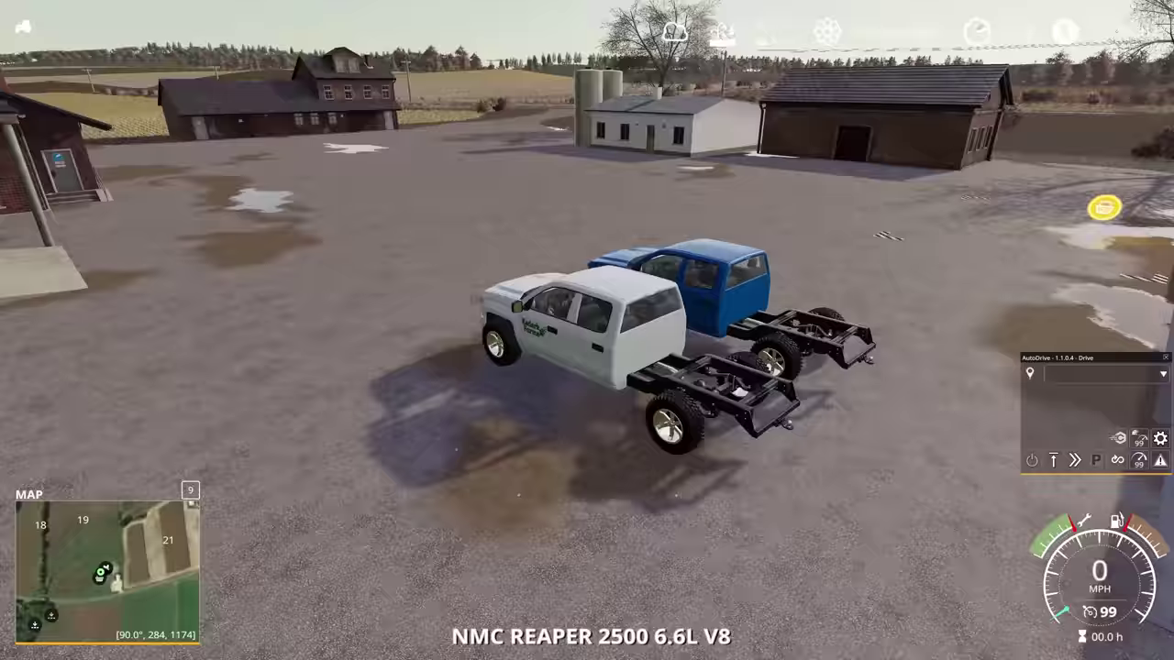
{"action": "key", "text": "alt+d"}
Apply dirt amount 1 to the Reaper 2500 from the Vehicle commands, then drive forward and exit.
{"action": "left_click", "coordinate": [710, 32]}
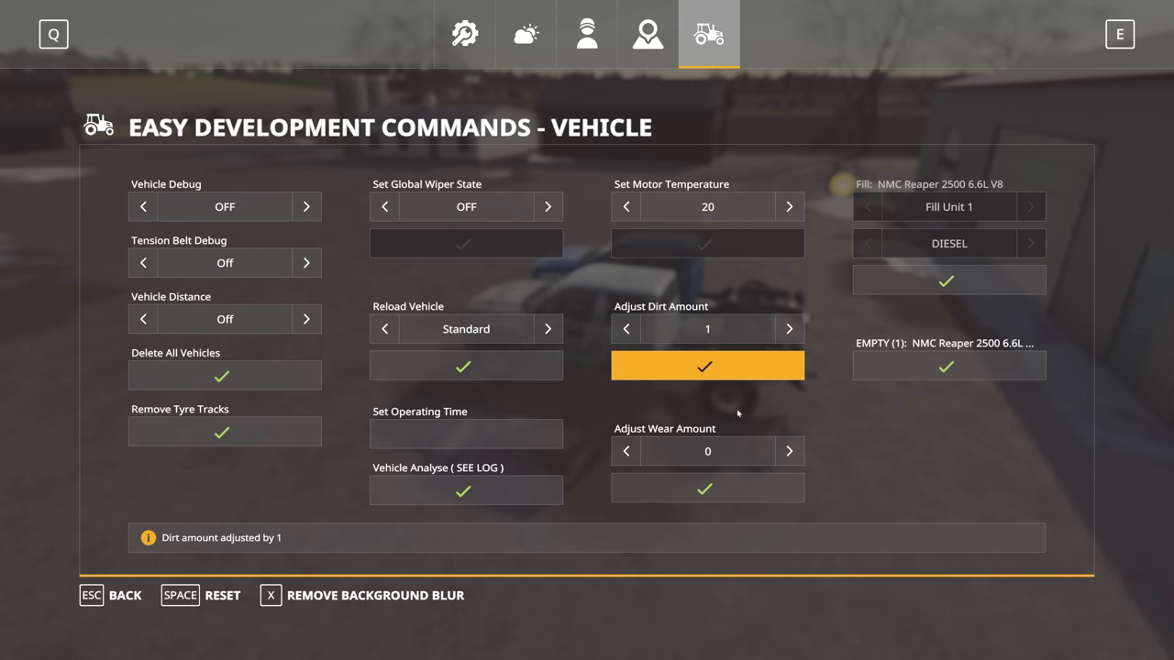
{"action": "key", "text": "Escape"}
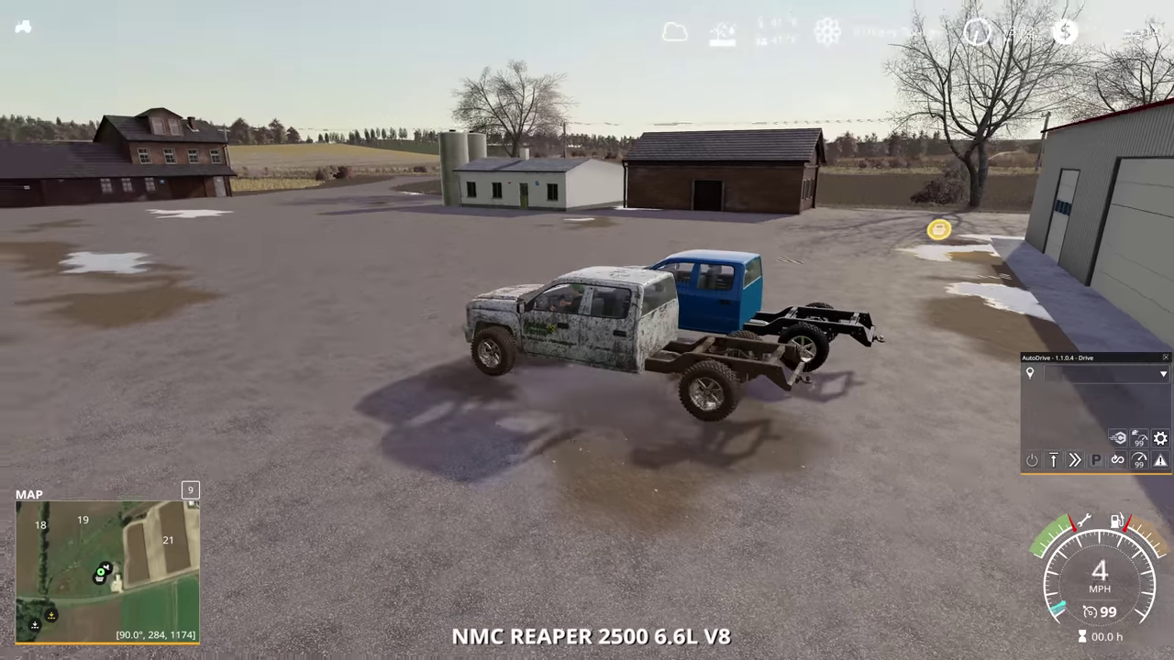
{"action": "key", "text": "w"}
{"action": "key", "text": "e"}
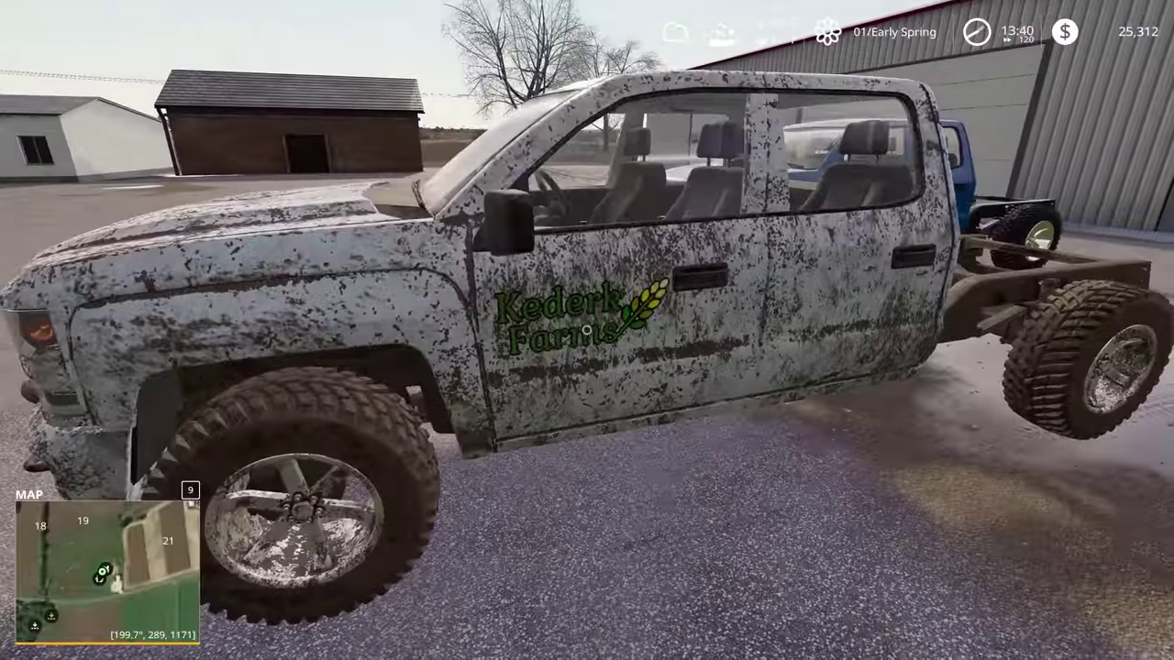
{"action": "key", "text": "w"}
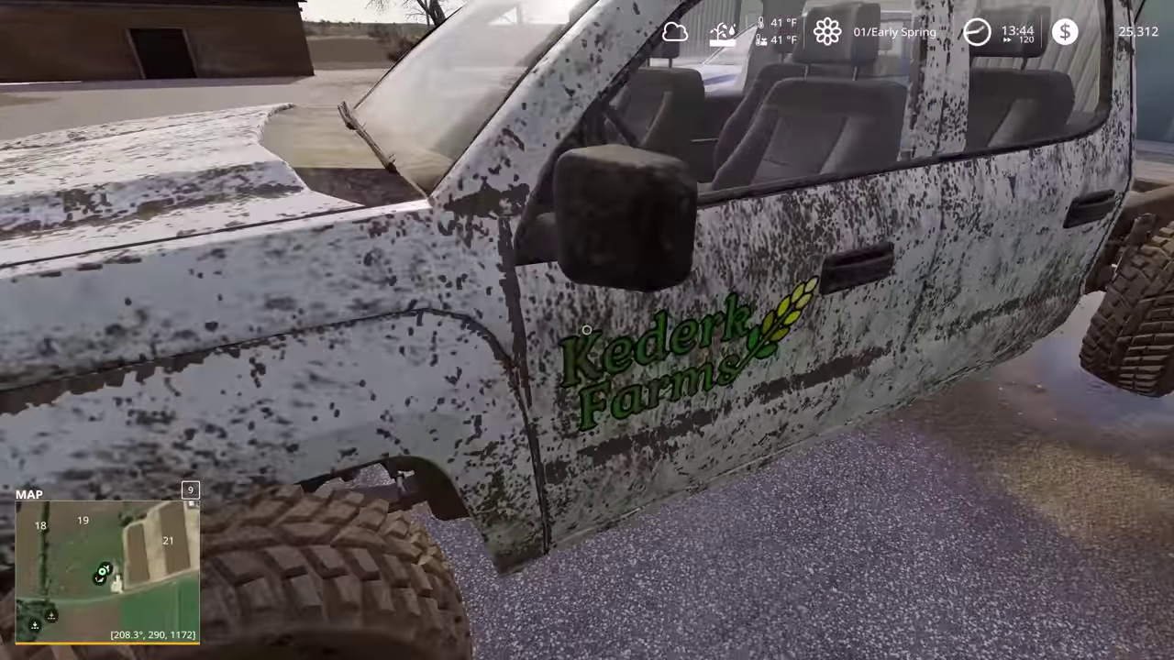
{"action": "key", "text": "s"}
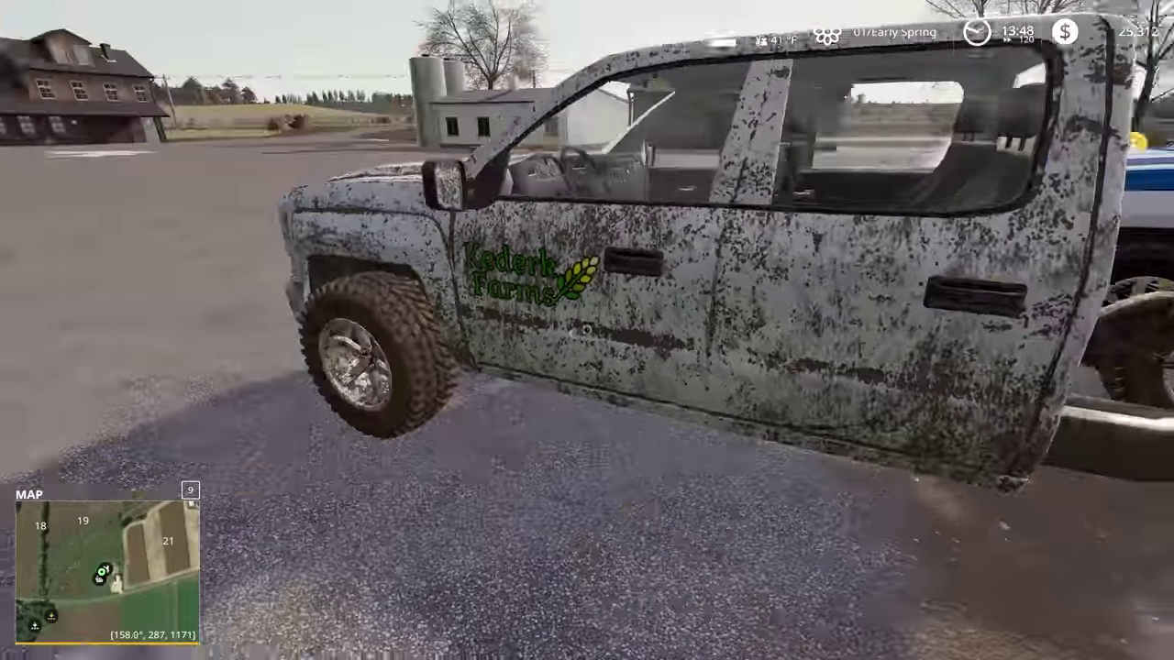
{"action": "key", "text": "w"}
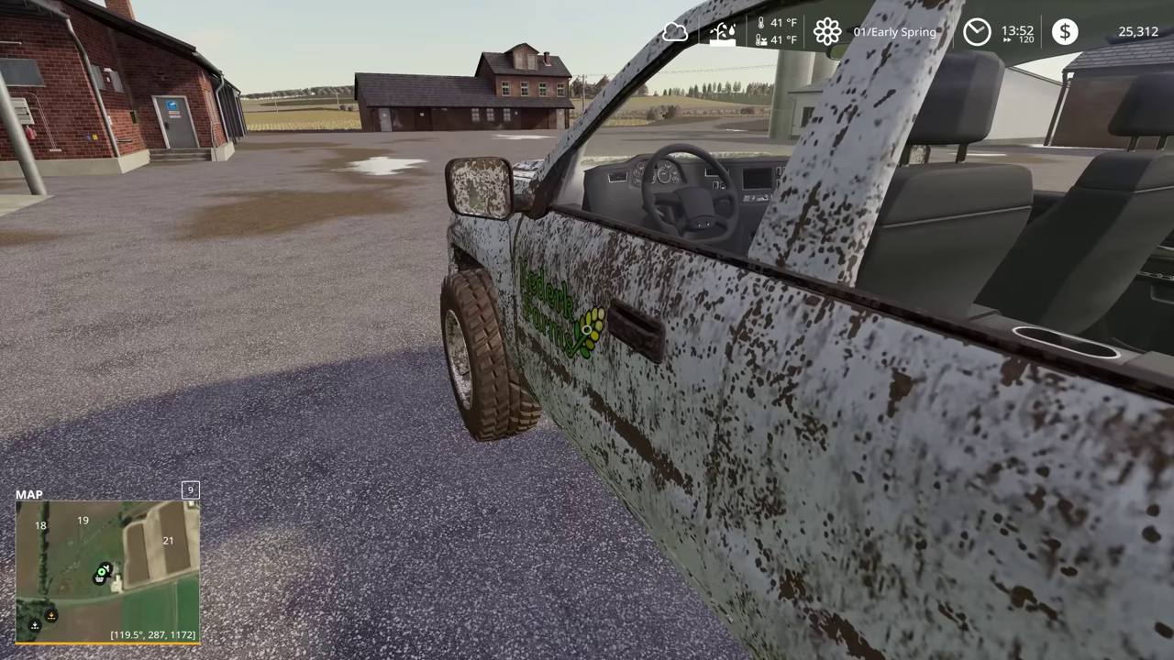
{"action": "key", "text": "s"}
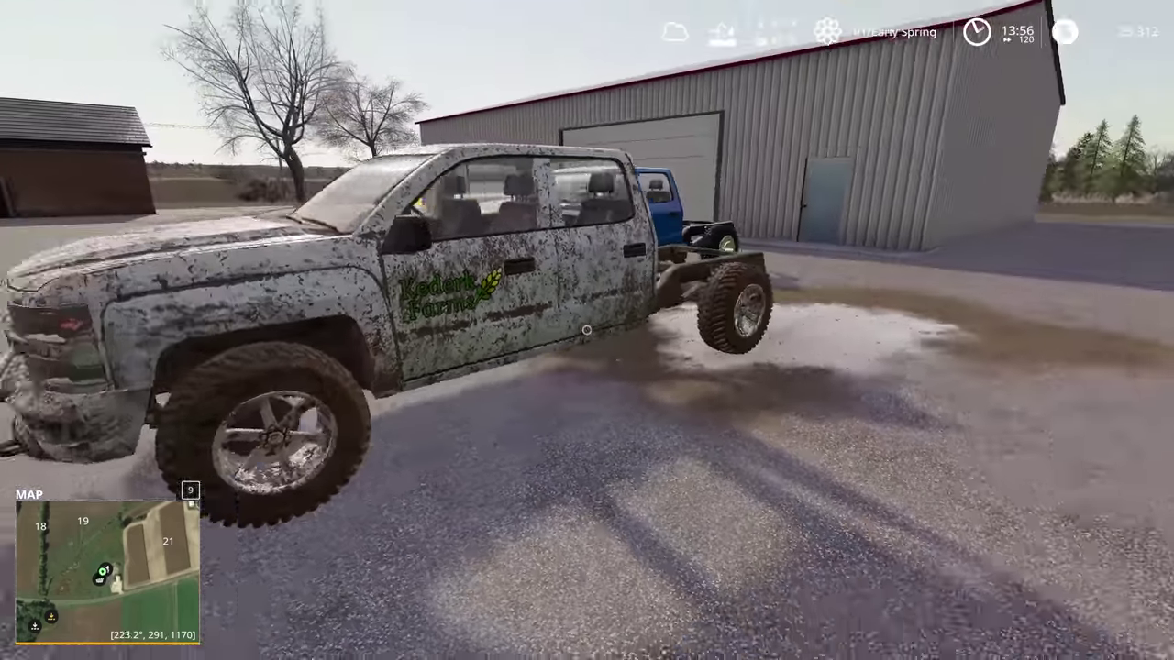
{"action": "key", "text": "w"}
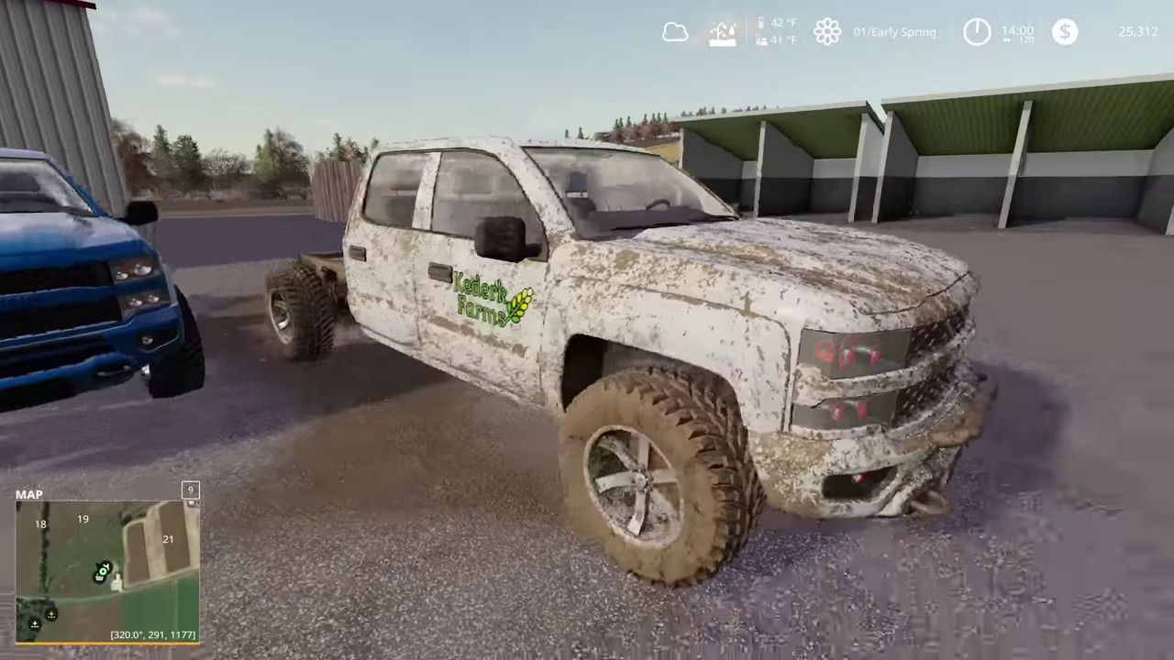
{"action": "key", "text": "a"}
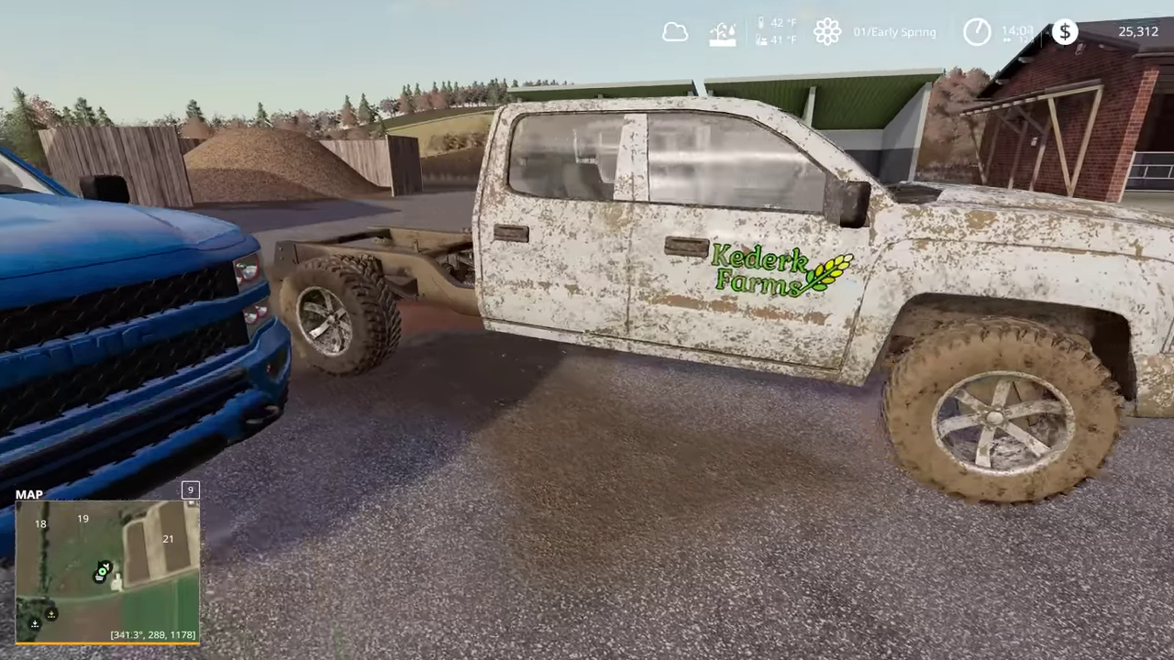
{"action": "key", "text": "w"}
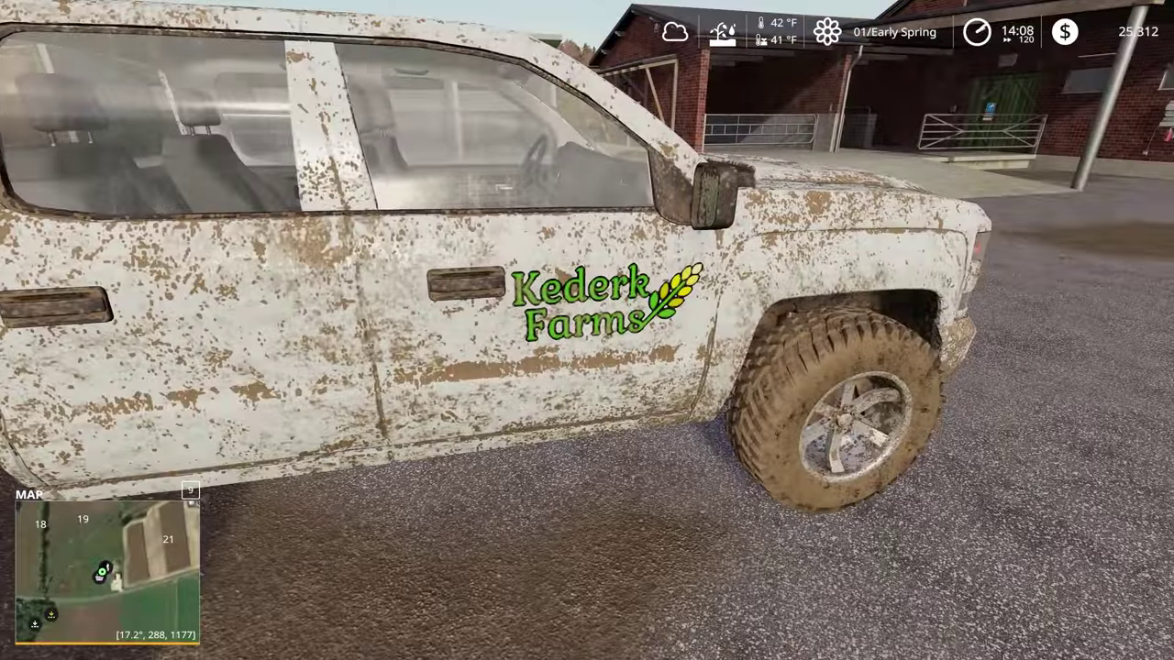